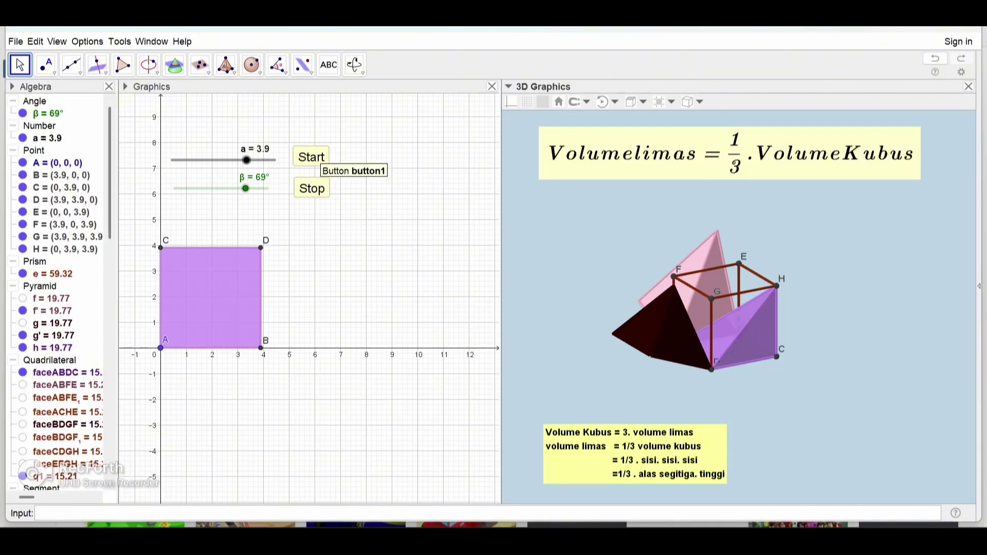
Run the animation of the finished pyramids-in-cube model, and stop it.
left_click(311, 157)
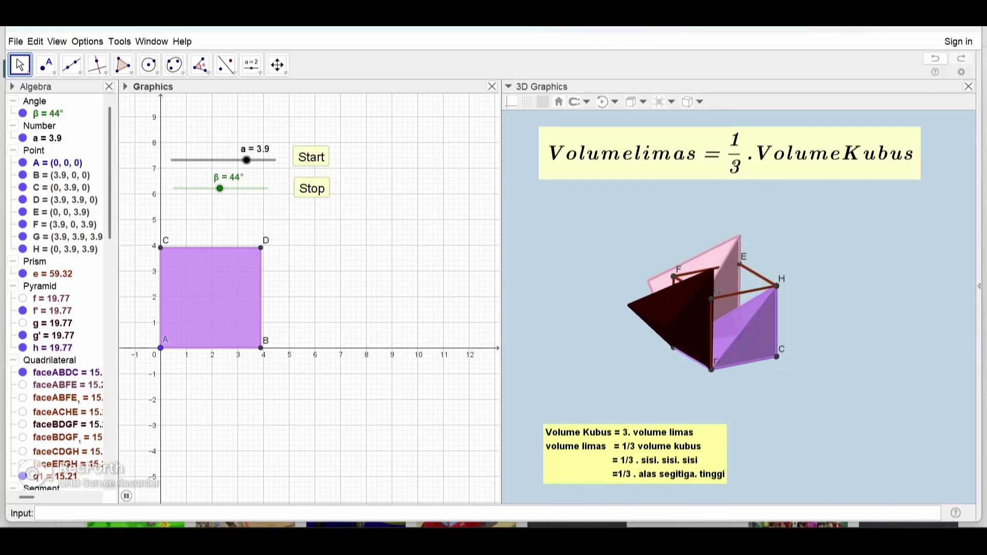
left_click(312, 189)
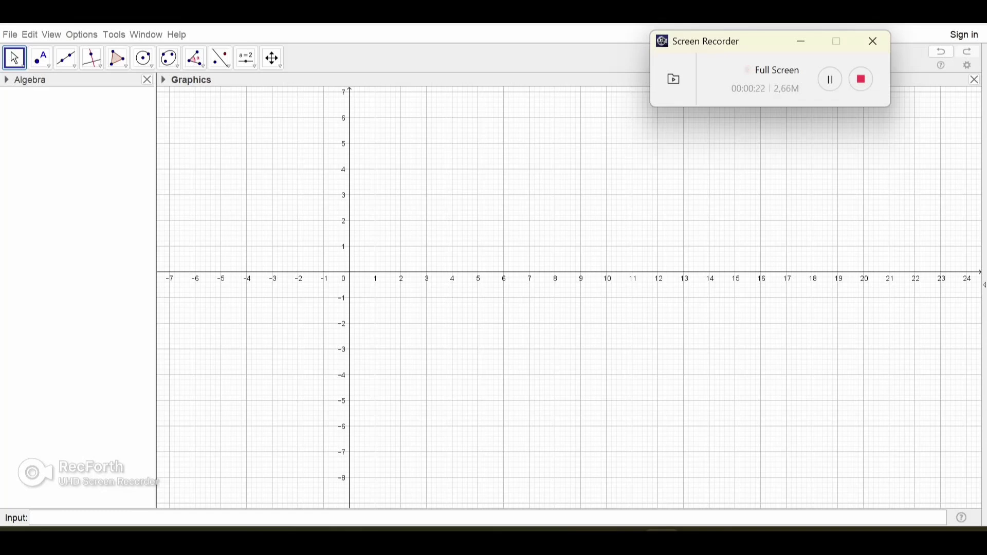
Add the 3D Graphics view, shift the 2D origin slightly, and widen the 3D view to about half the window.
left_click(51, 35)
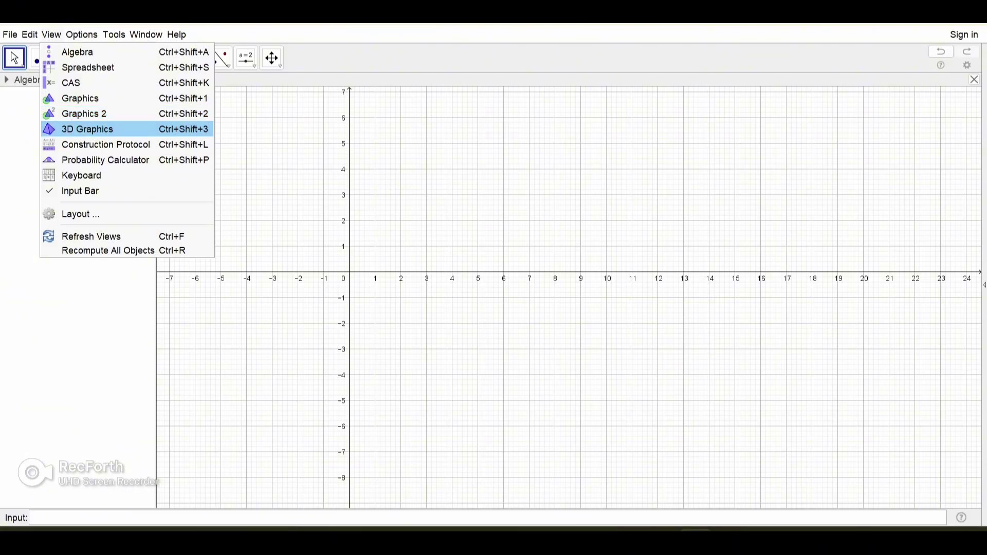
left_click(88, 129)
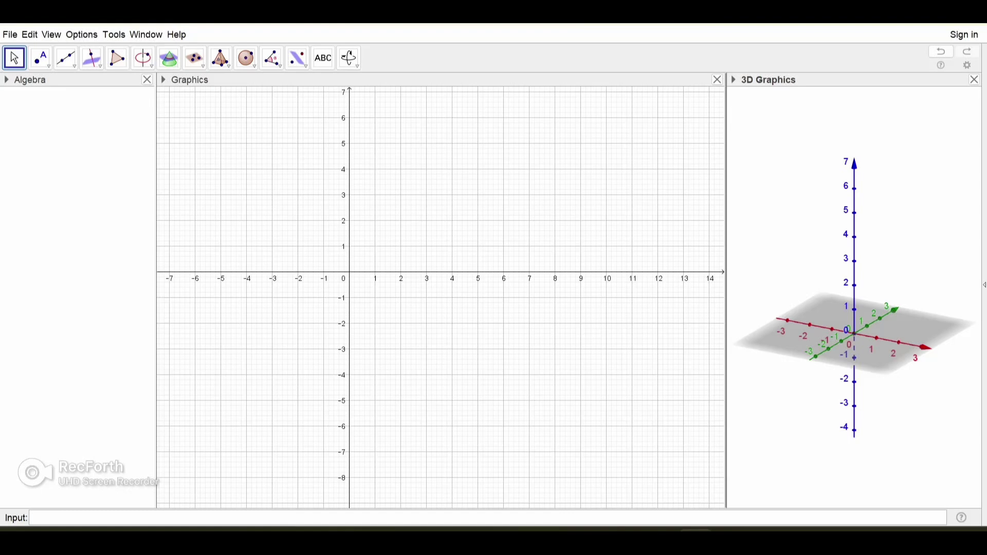
left_click_drag(462, 287, 423, 299)
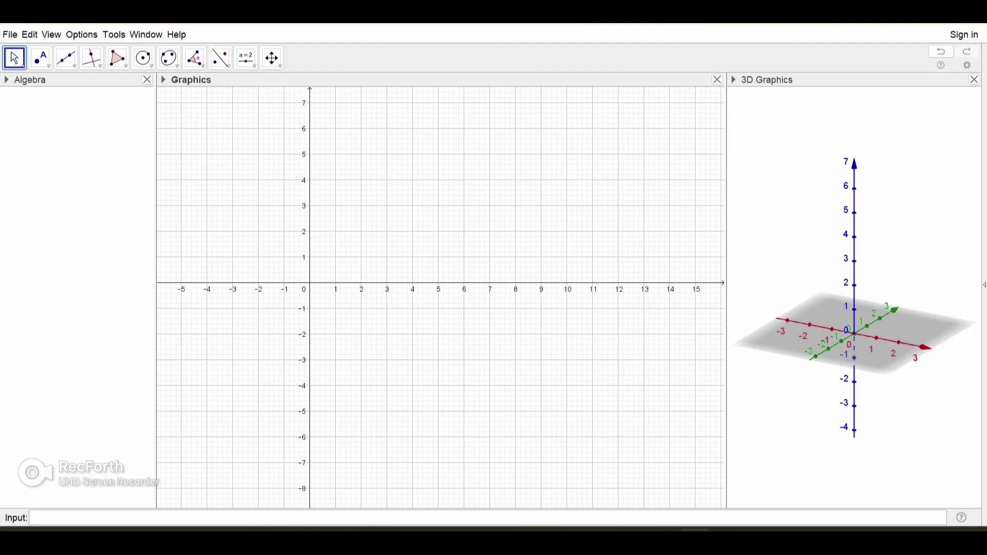
left_click_drag(725, 290, 517, 290)
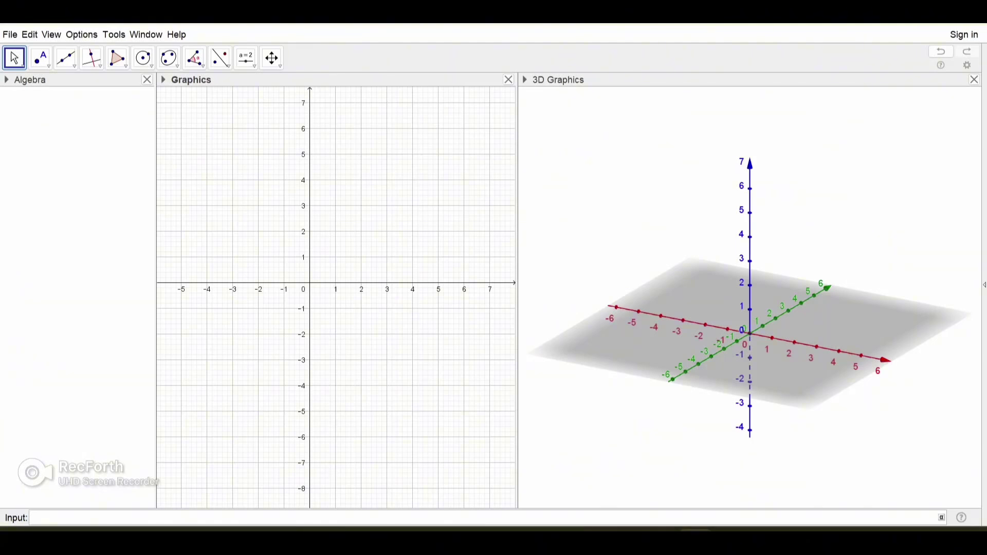
Create point A at the origin with coordinates (0,0).
type("A=(0,0")
key("Return")
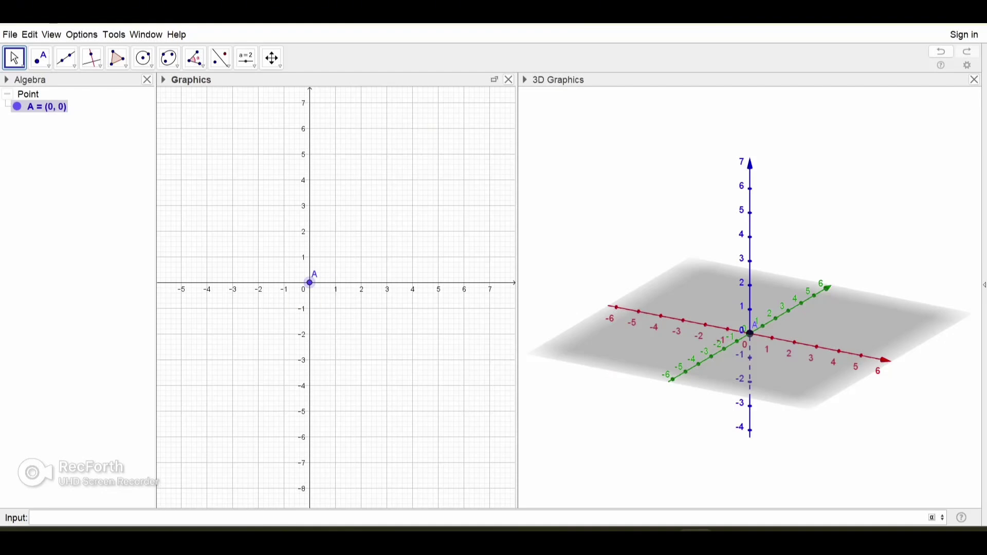
key("Escape")
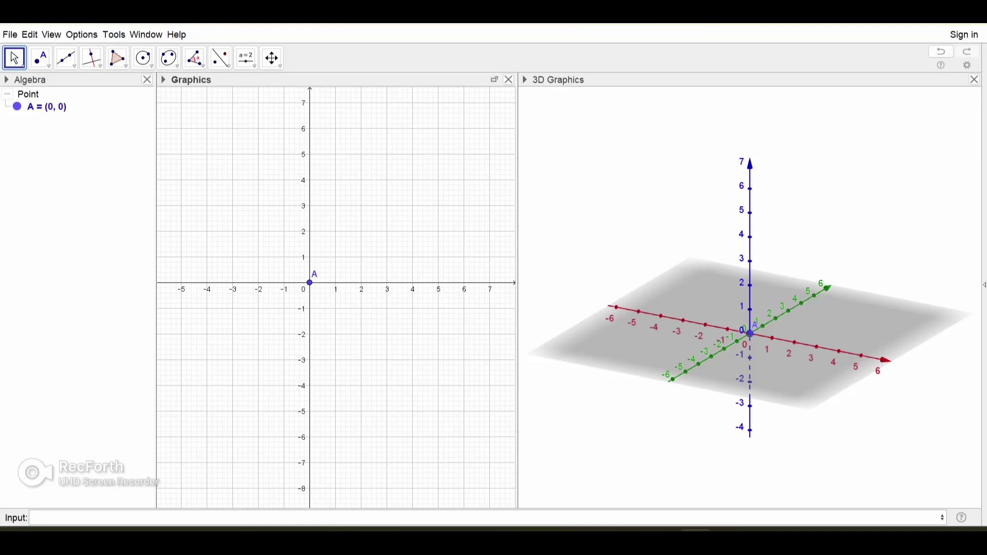
Create a number slider named α in the 2D Graphics view, ranging from 1 to 5, and return to the Move tool.
left_click(247, 58)
left_click(246, 58)
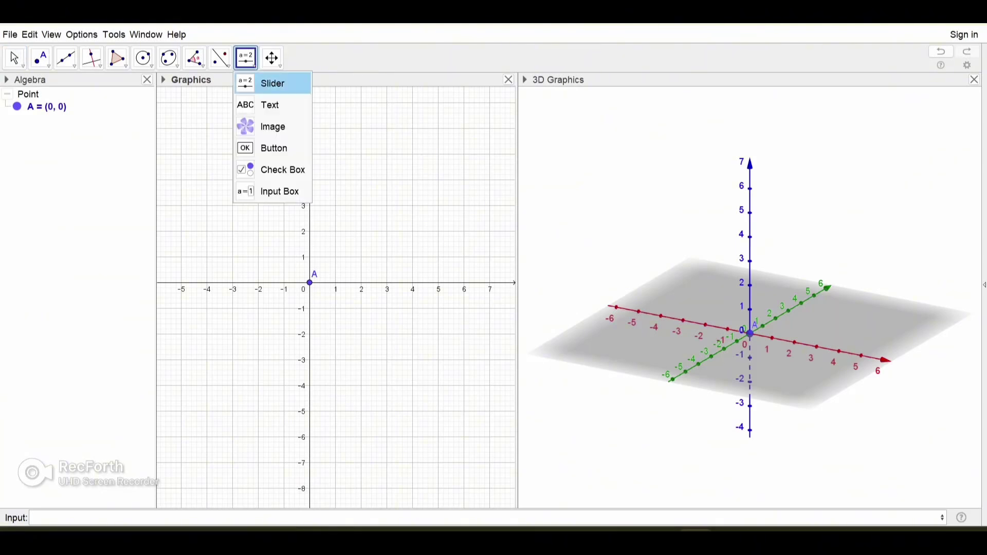
left_click(273, 83)
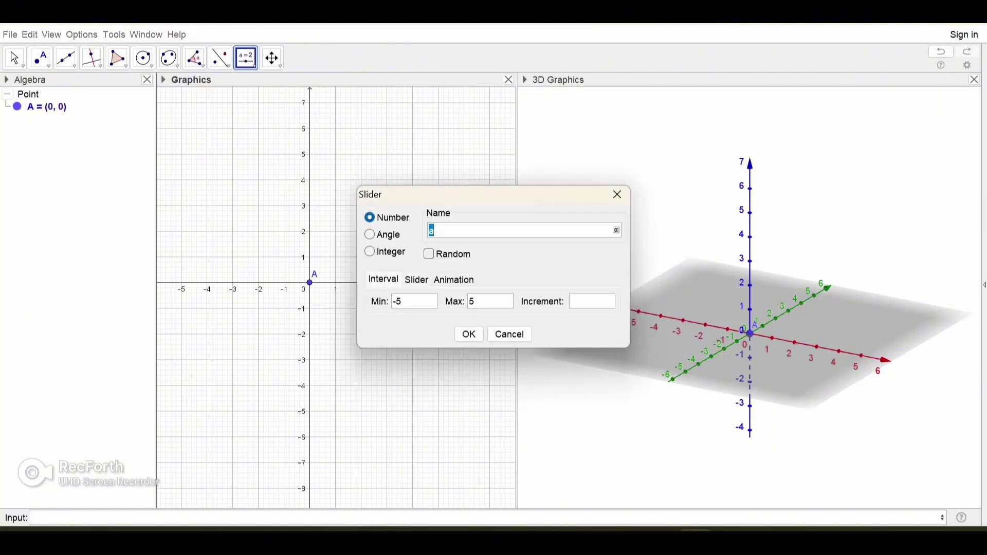
left_click(617, 231)
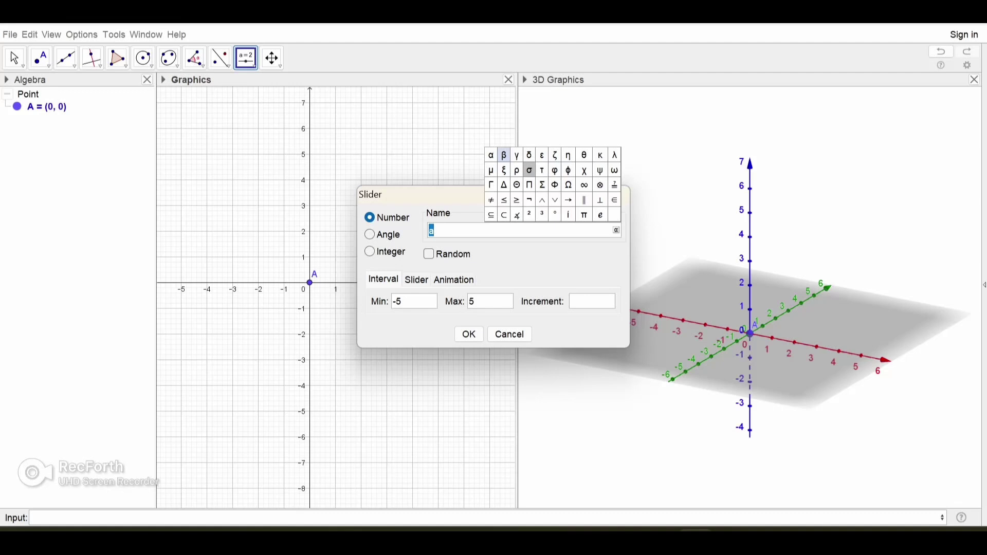
left_click(491, 154)
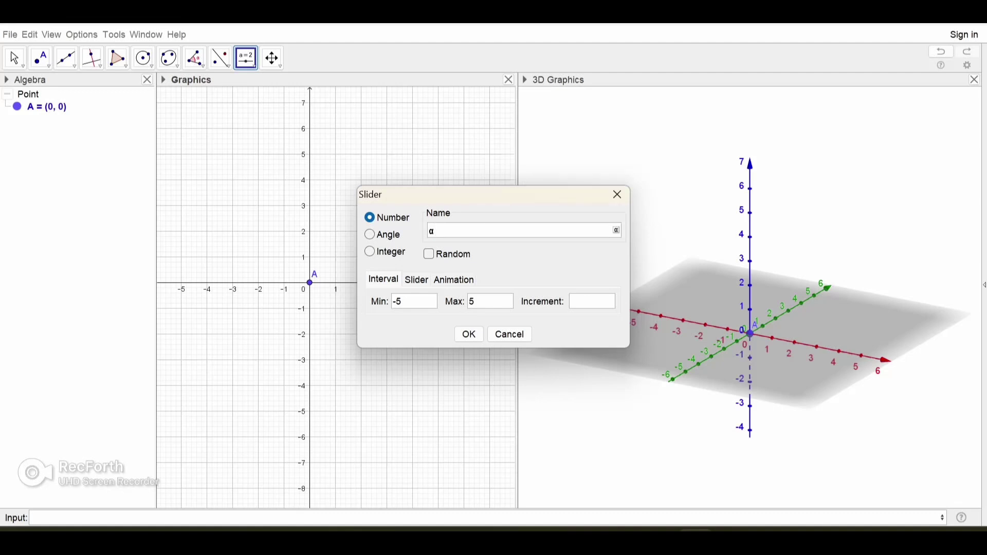
left_click(411, 302)
key("BackSpace")
key("BackSpace")
type("1")
left_click(469, 334)
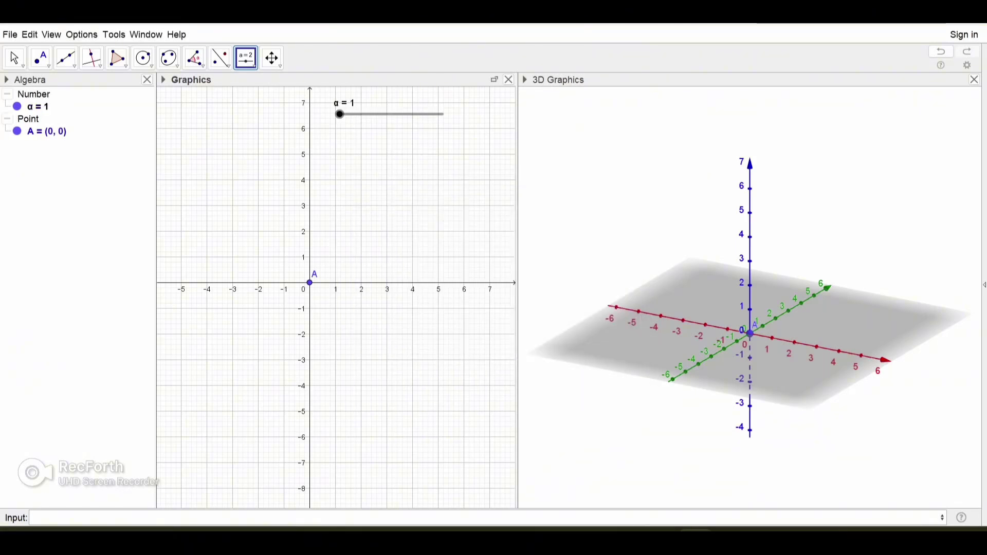
left_click(15, 58)
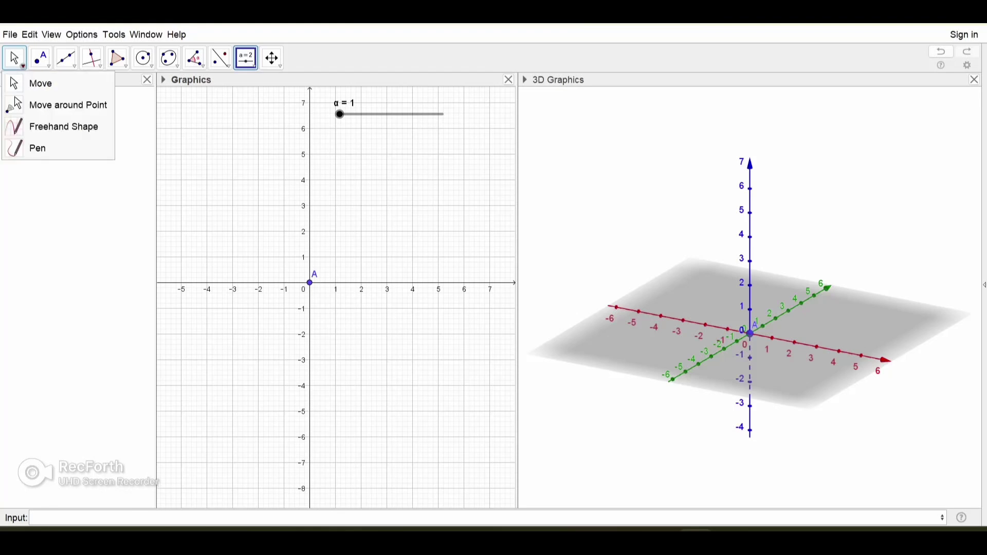
left_click(20, 83)
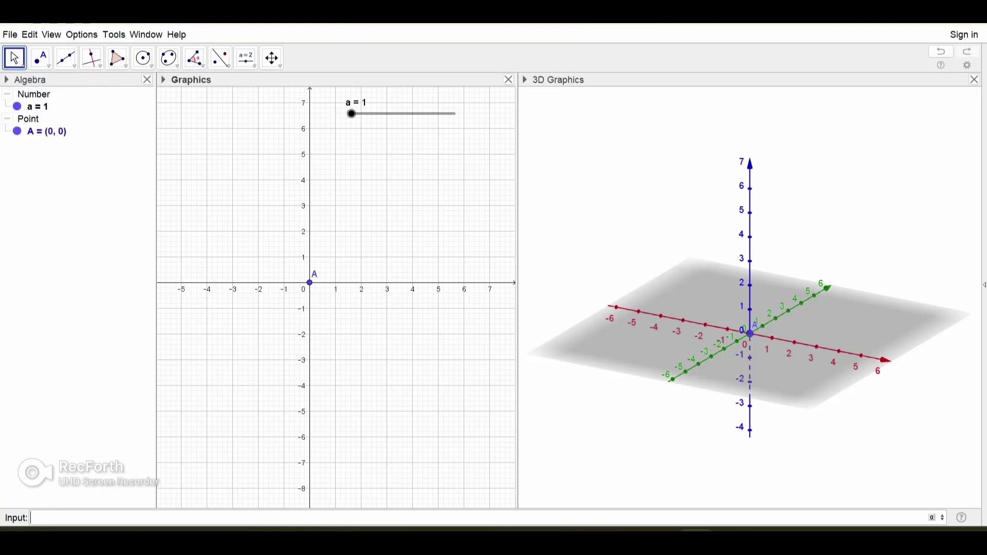
Define three points from the slider value at (a,0,0), (0,a,0) and (a,a,0).
type("(a,0,0")
key("Return")
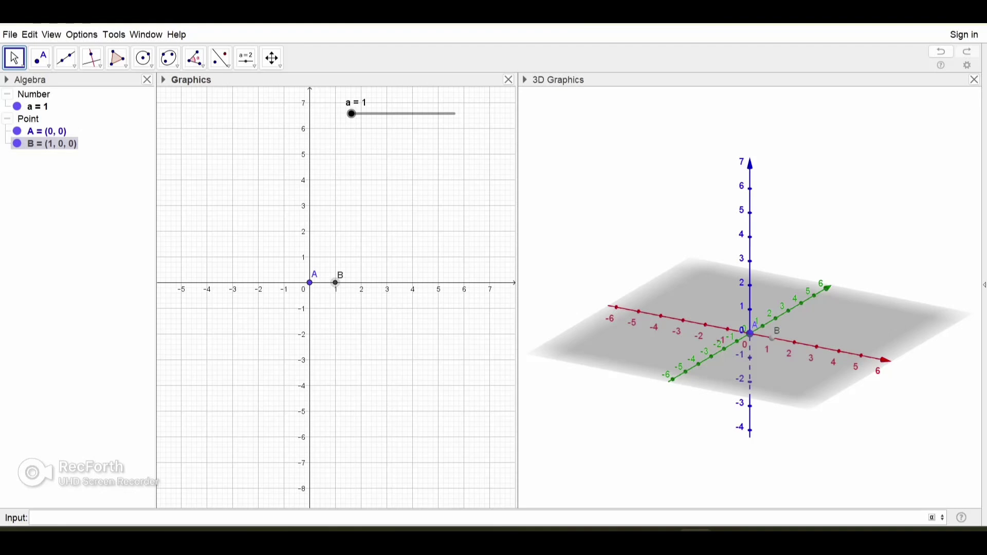
type("(0,a,0")
key("Return")
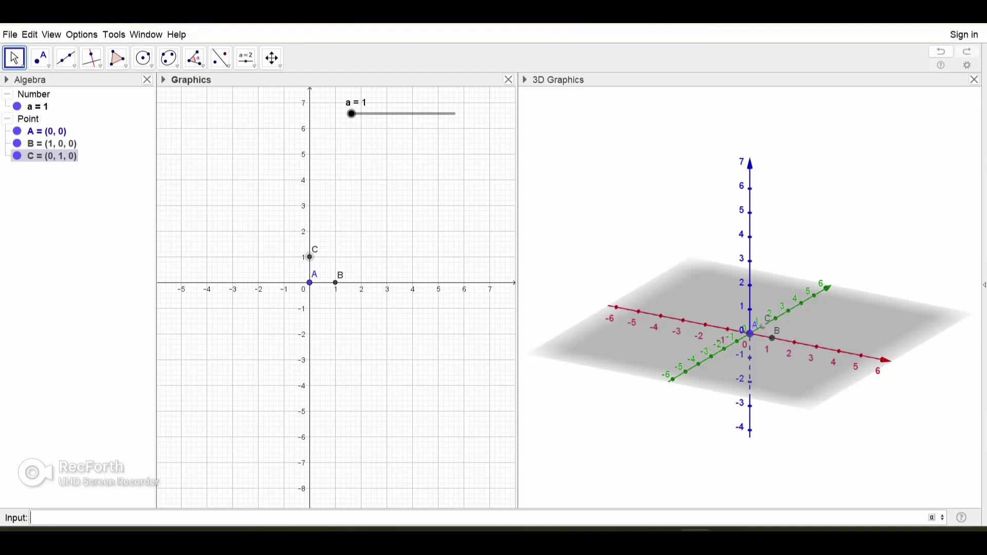
type("(a,a,")
key("BackSpace")
key("Return")
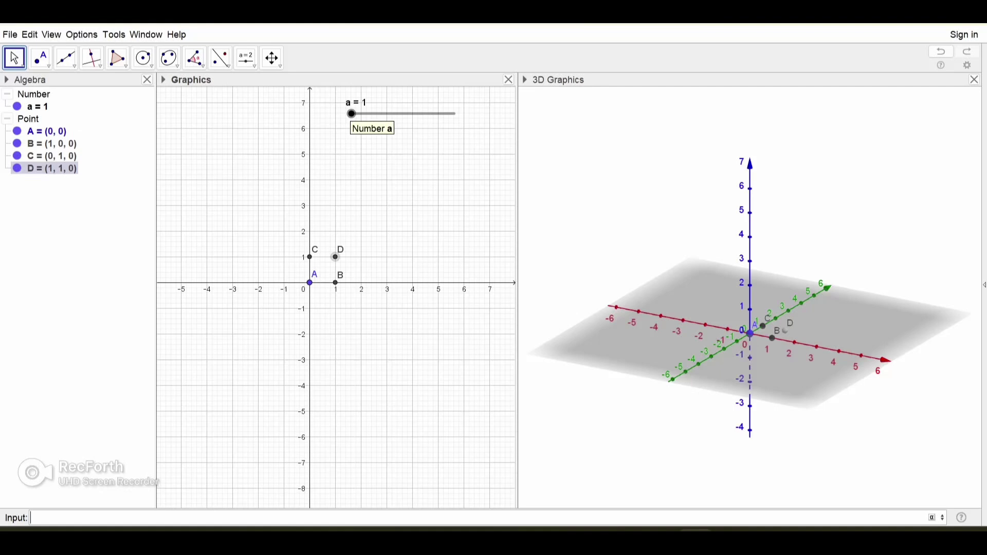
Set slider a to 4.
mouse_move(351, 113)
left_mouse_down()
mouse_move(443, 114)
mouse_move(351, 113)
left_mouse_up()
key("Escape")
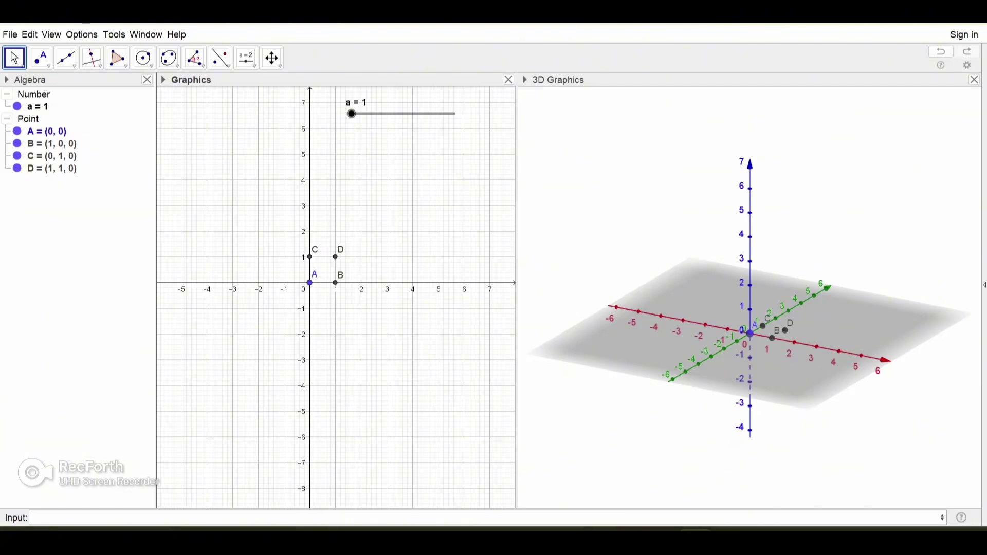
left_click(720, 231)
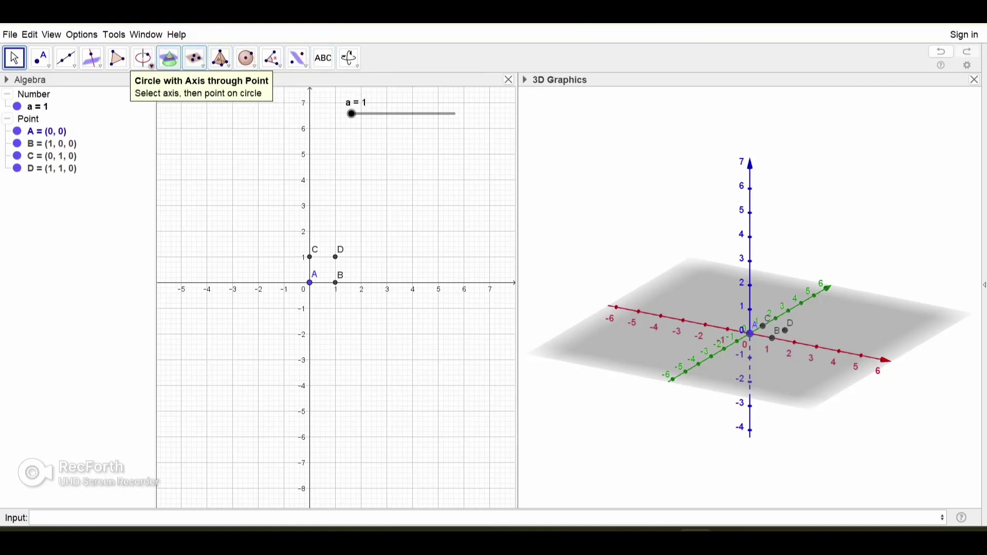
left_click_drag(351, 114, 429, 114)
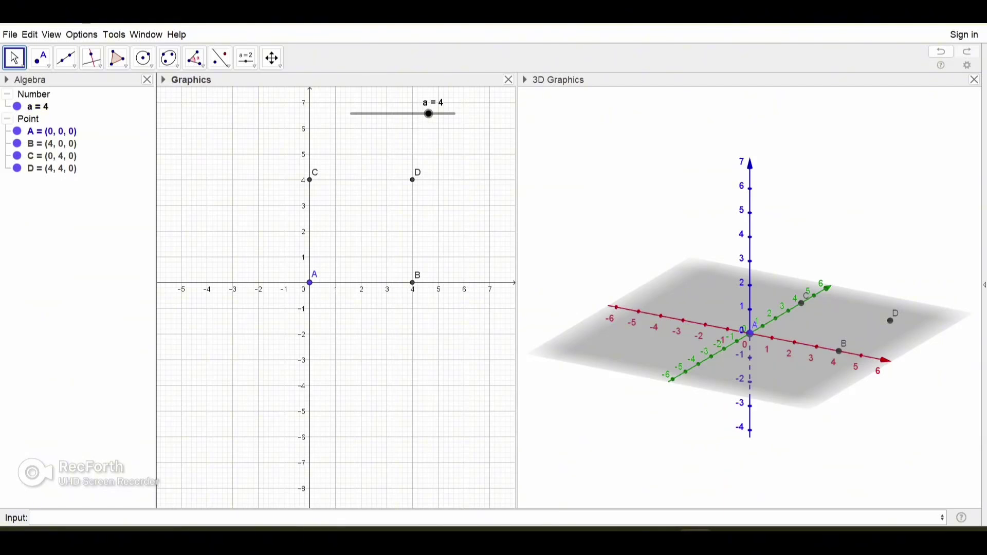
Draw a square polygon through points A, B, D and C in the 3D view.
left_click(117, 58)
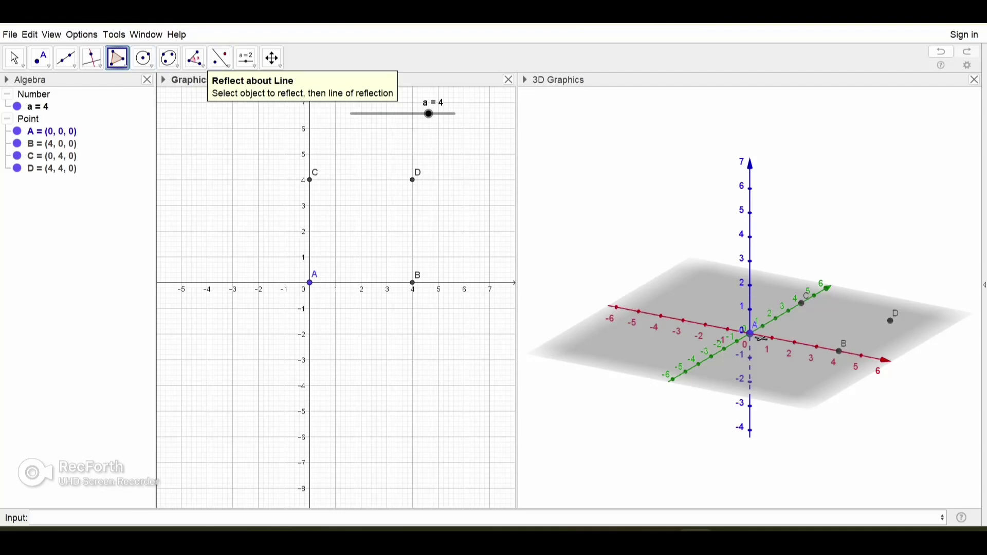
left_click(750, 333)
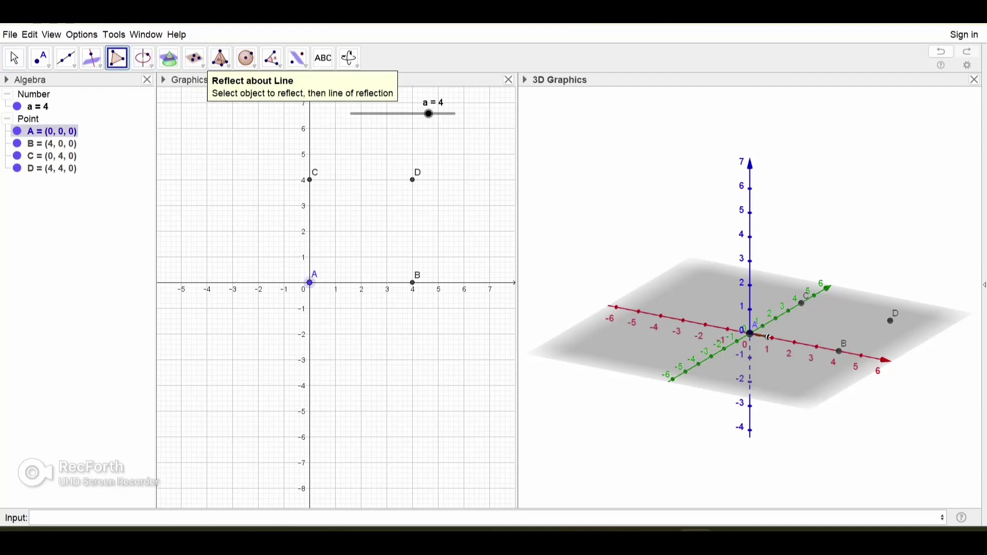
left_click(839, 351)
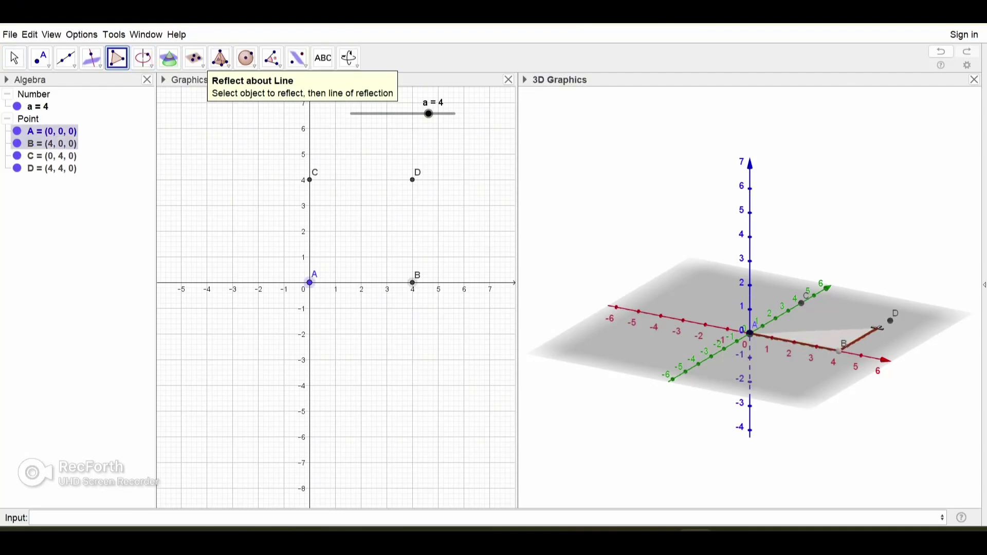
left_click(890, 320)
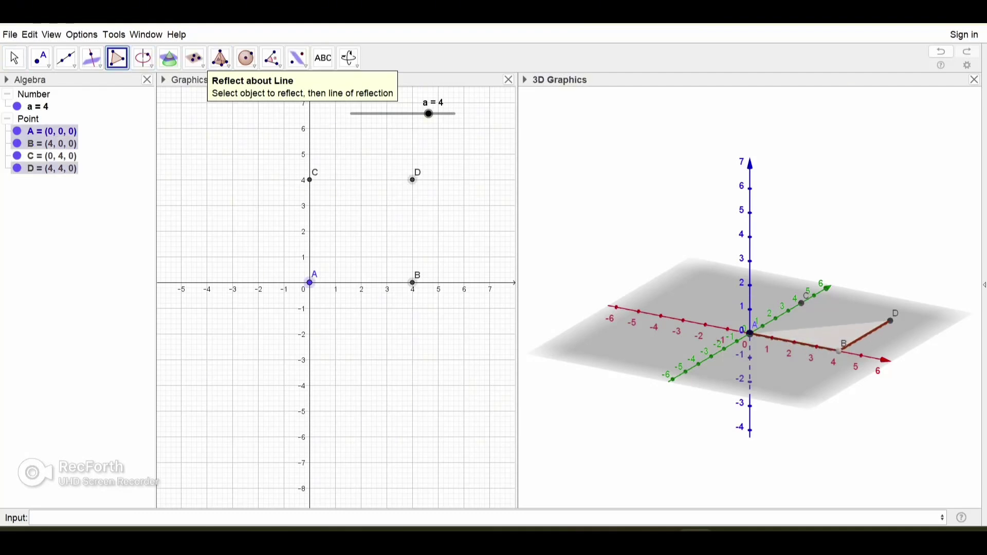
left_click(800, 304)
left_click(751, 333)
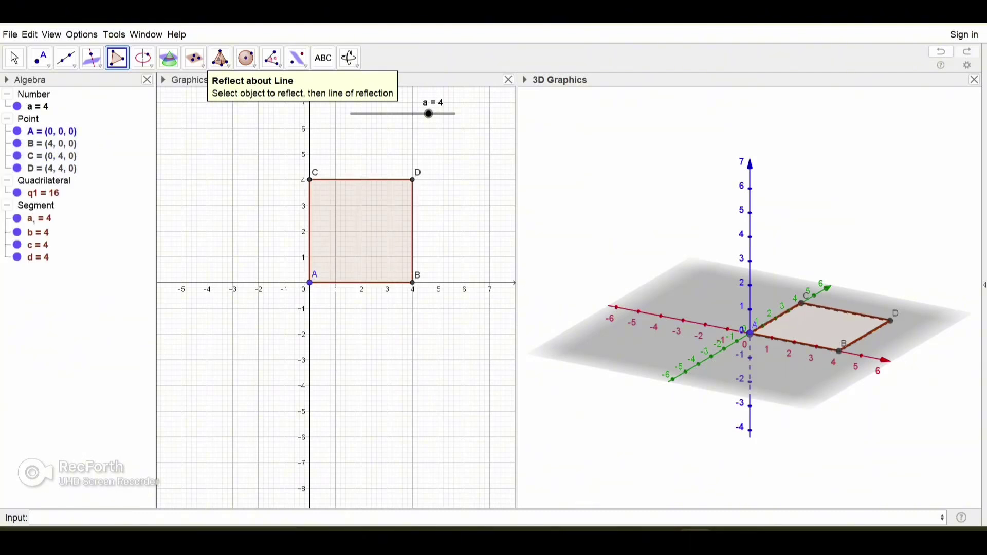
Extrude the square ABDC to a prism with altitude a to form a cube.
left_click(227, 66)
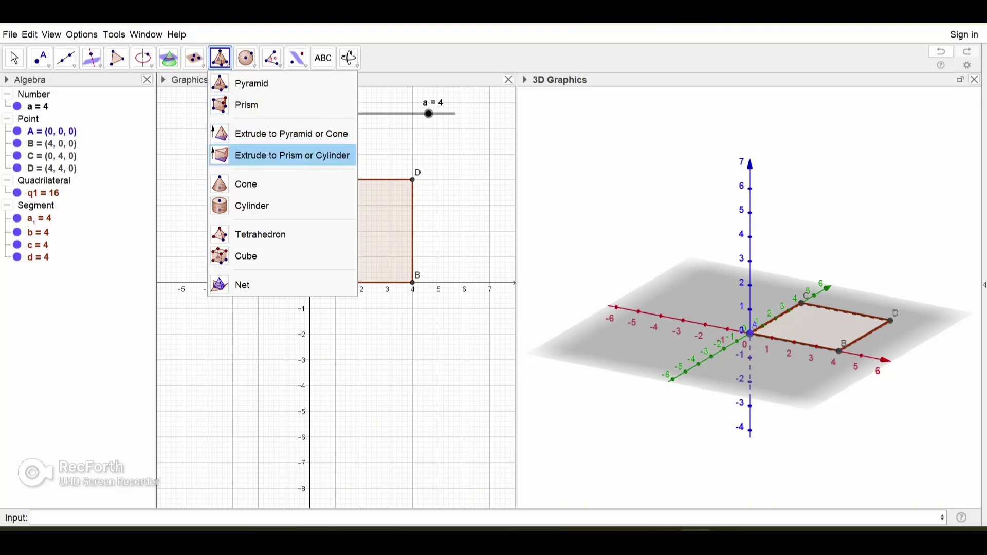
left_click(283, 156)
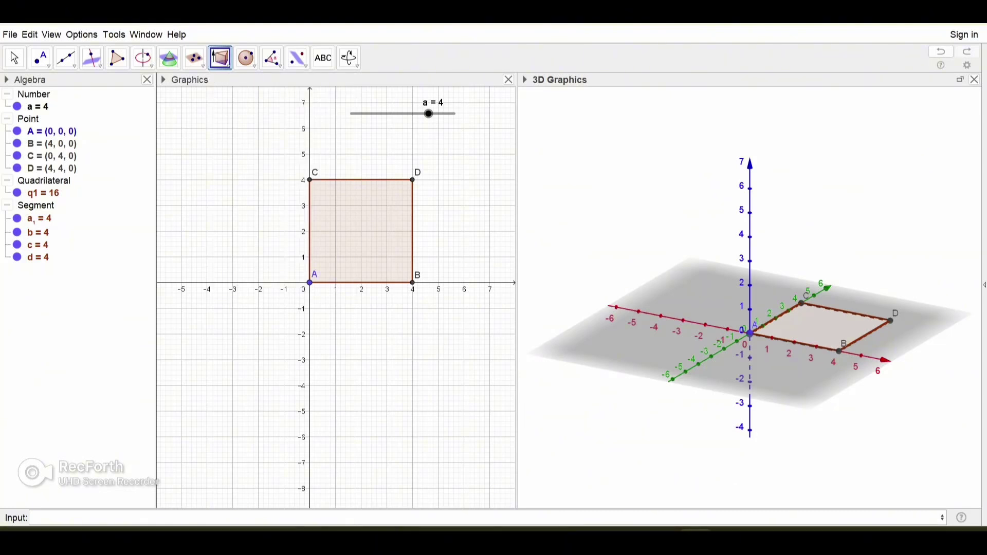
left_click(820, 328)
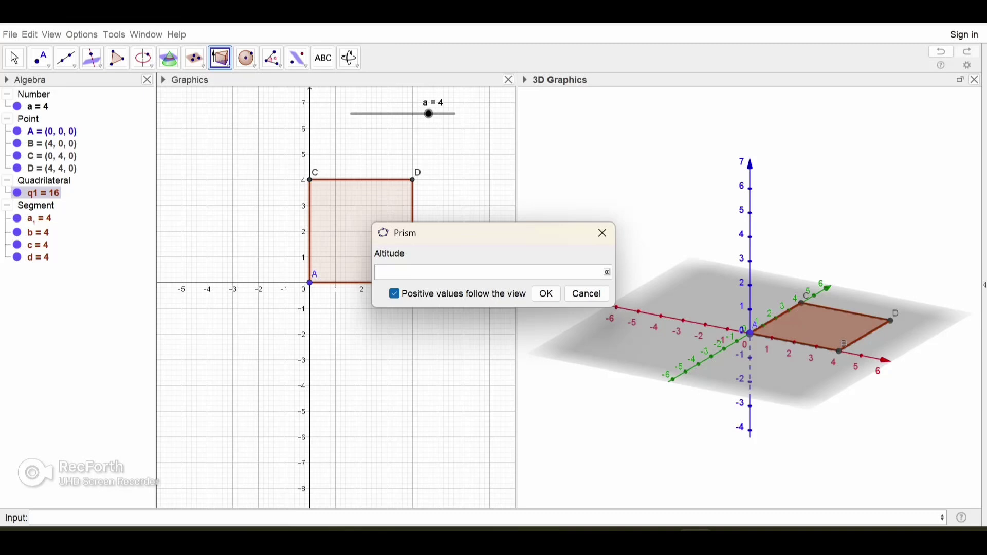
type("a")
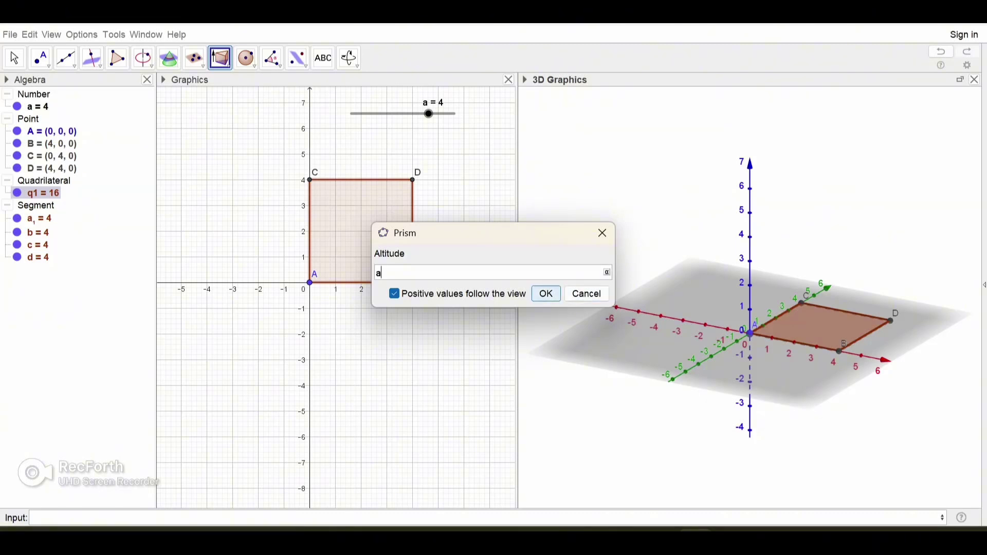
key("Return")
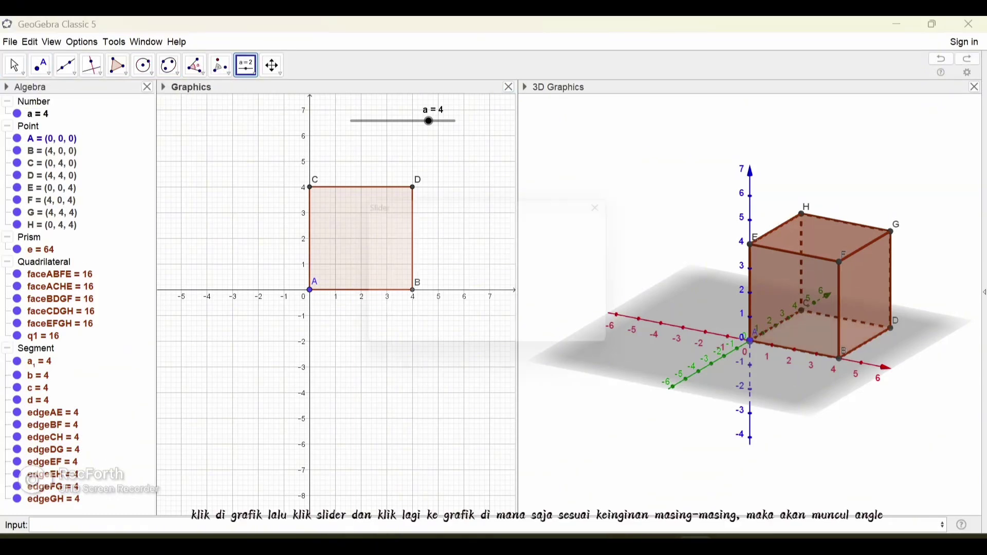
Start a new angle slider named β in the graphics view near the existing slider a.
left_click(358, 188)
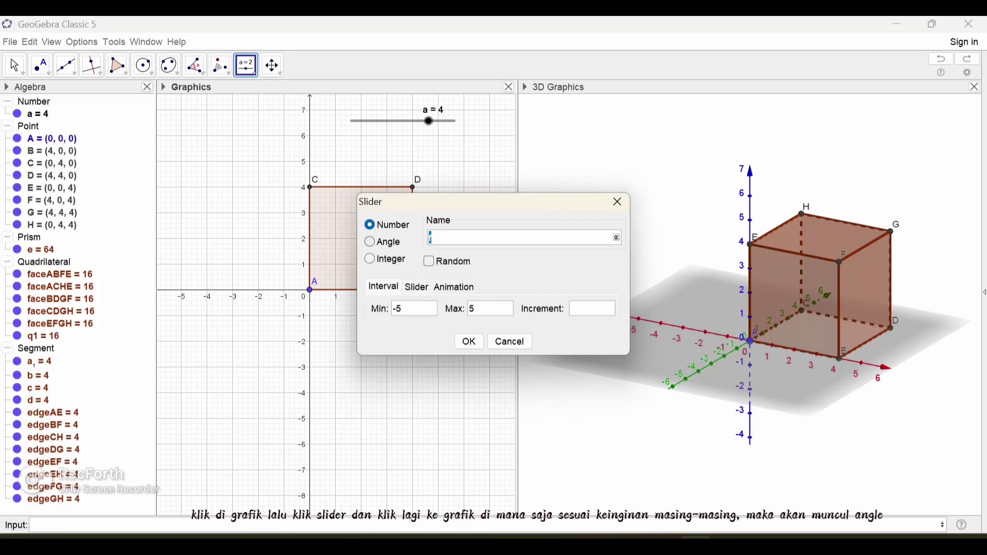
left_click(370, 242)
key("BackSpace")
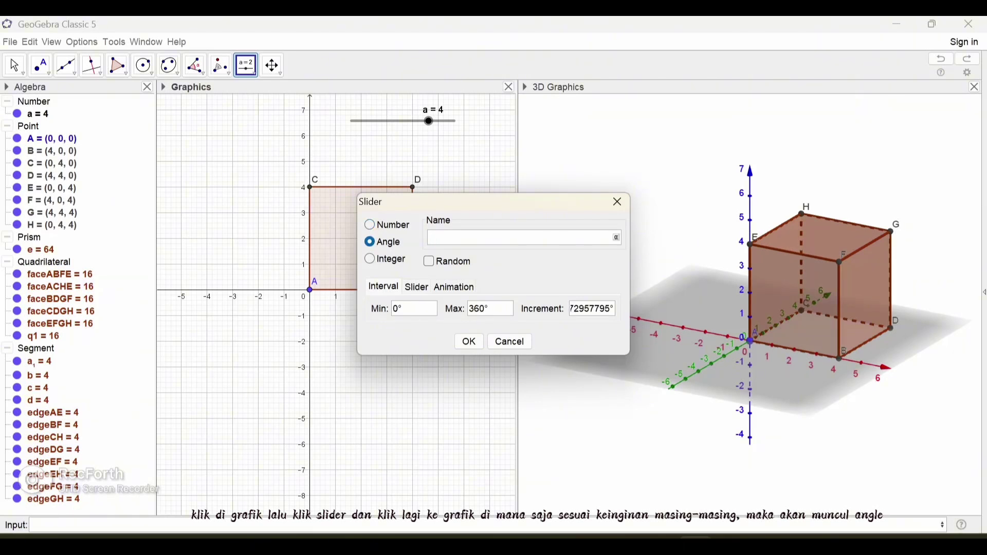
left_click(617, 238)
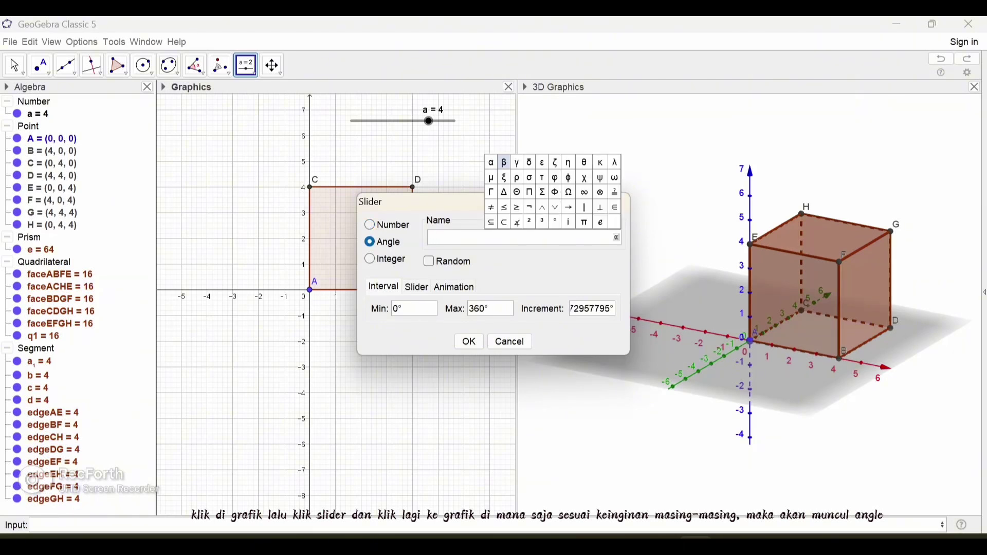
left_click(504, 176)
Try to give slider β a minimum of 0, a maximum of 90 and an increment of 1 without degree signs.
left_click(406, 308)
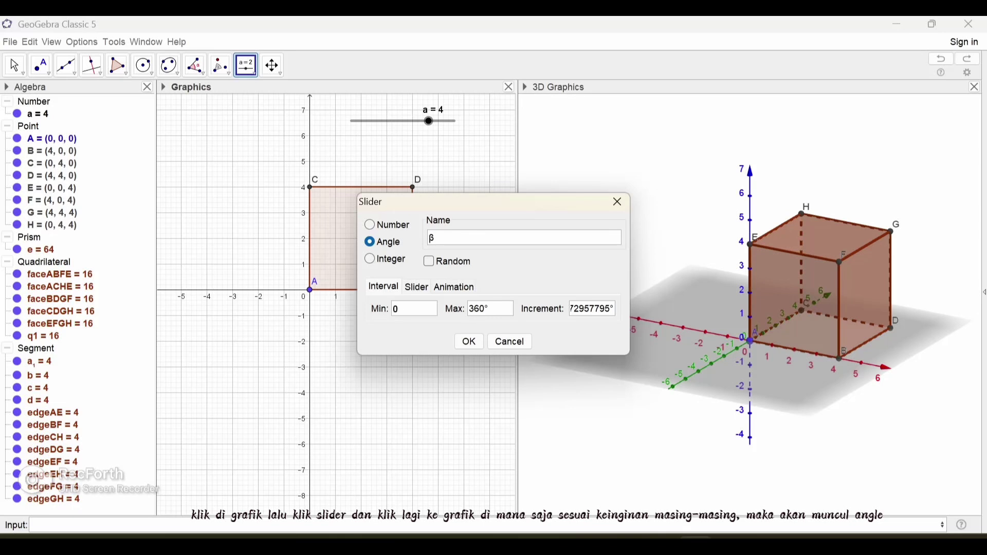
left_click(491, 308)
key("BackSpace")
key("BackSpace")
key("BackSpace")
key("BackSpace")
type("90")
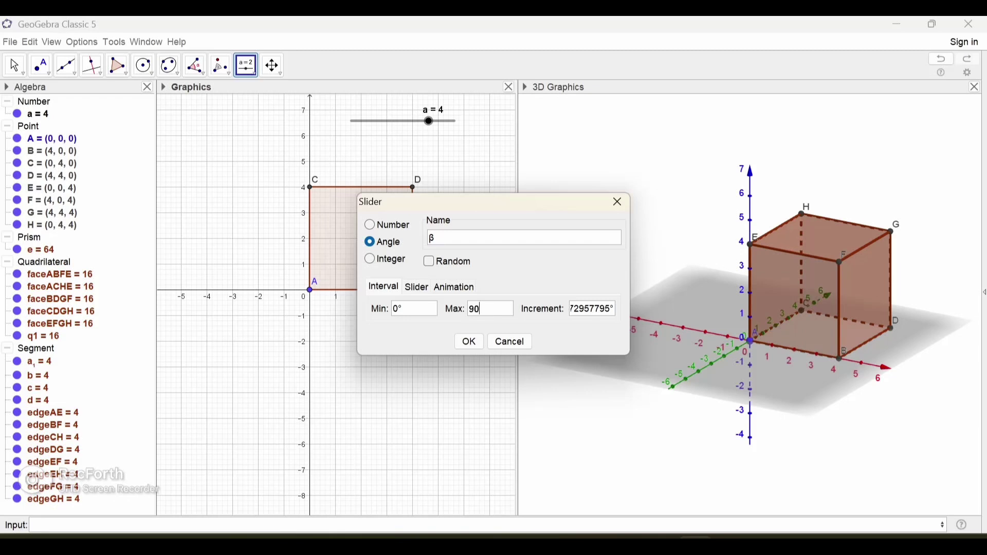
key("Tab")
type("20")
key("BackSpace")
key("BackSpace")
key("BackSpace")
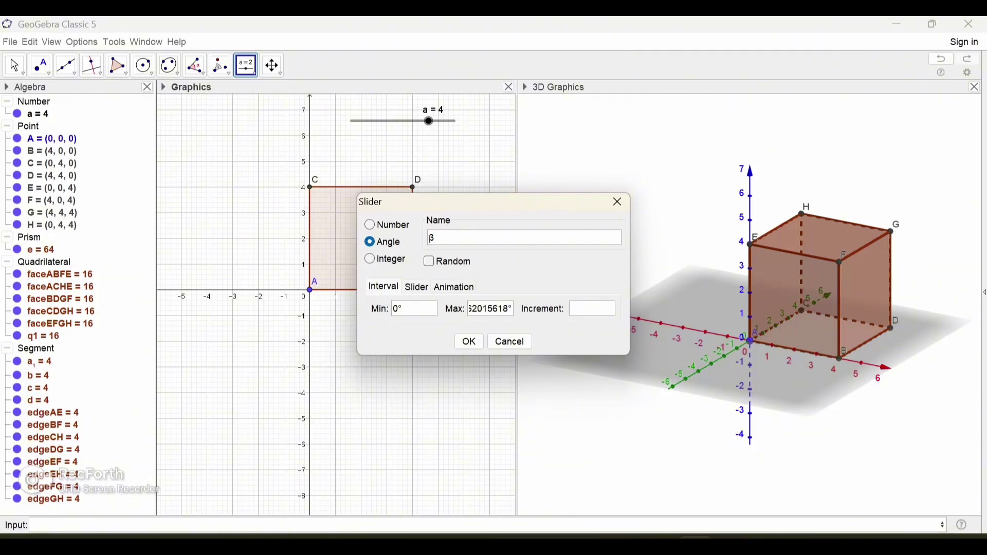
type("1")
Set the maximum of slider β to 90°.
left_click(512, 308)
key("BackSpace")
key("BackSpace")
key("BackSpace")
key("BackSpace")
key("BackSpace")
key("BackSpace")
key("BackSpace")
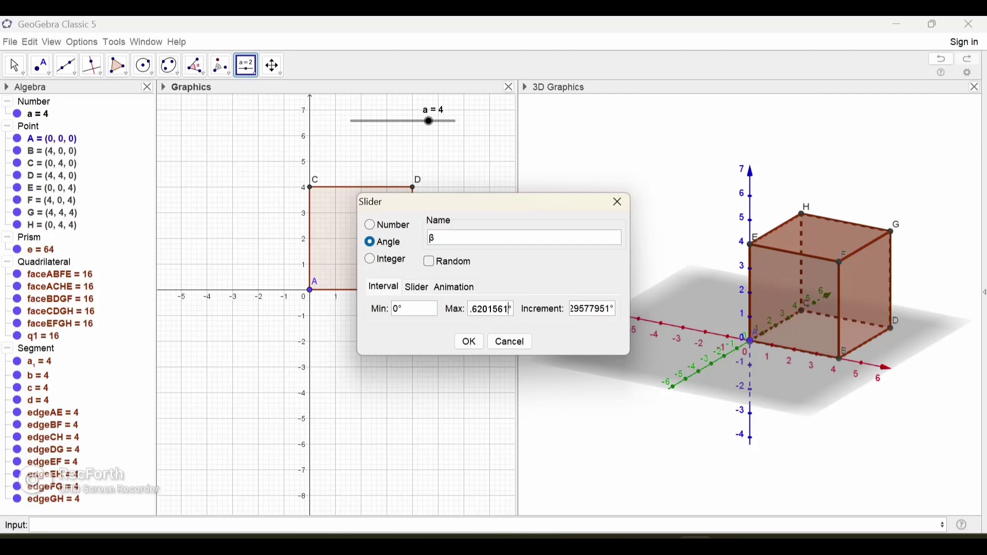
type("90")
Set the increment of slider β to 1° and create the slider.
left_click(613, 308)
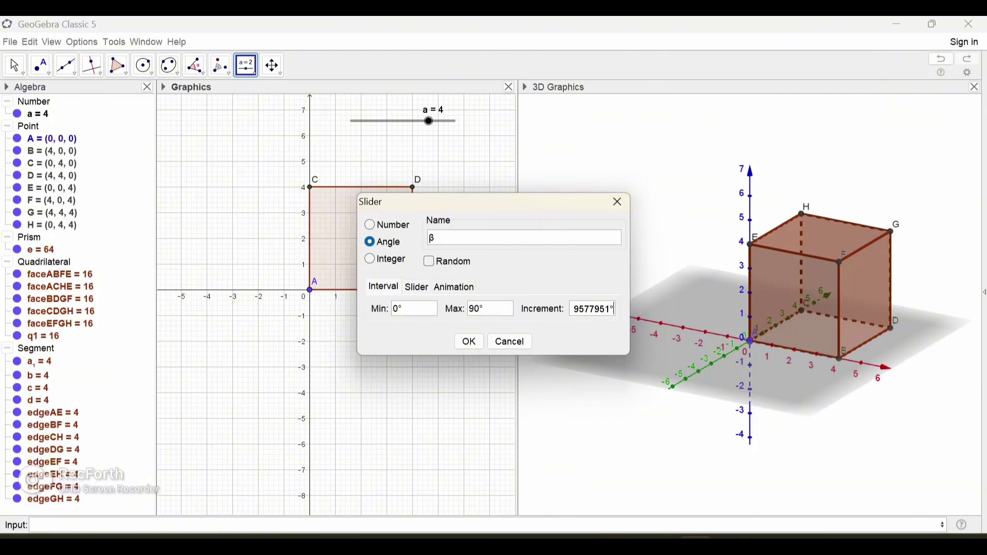
double_click(605, 308)
left_click(605, 308)
key("BackSpace")
key("BackSpace")
key("BackSpace")
key("BackSpace")
key("BackSpace")
key("BackSpace")
key("BackSpace")
key("BackSpace")
key("BackSpace")
key("BackSpace")
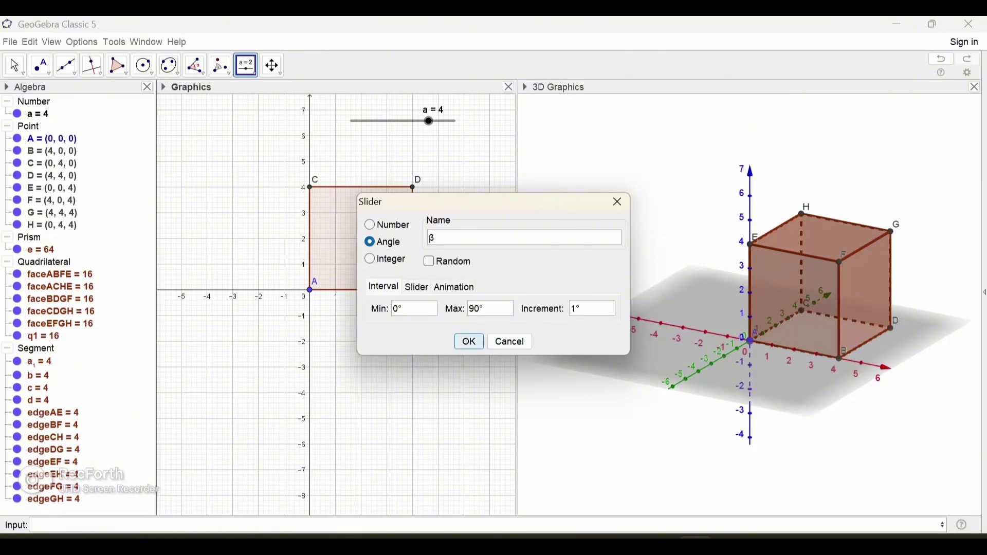
left_click(468, 341)
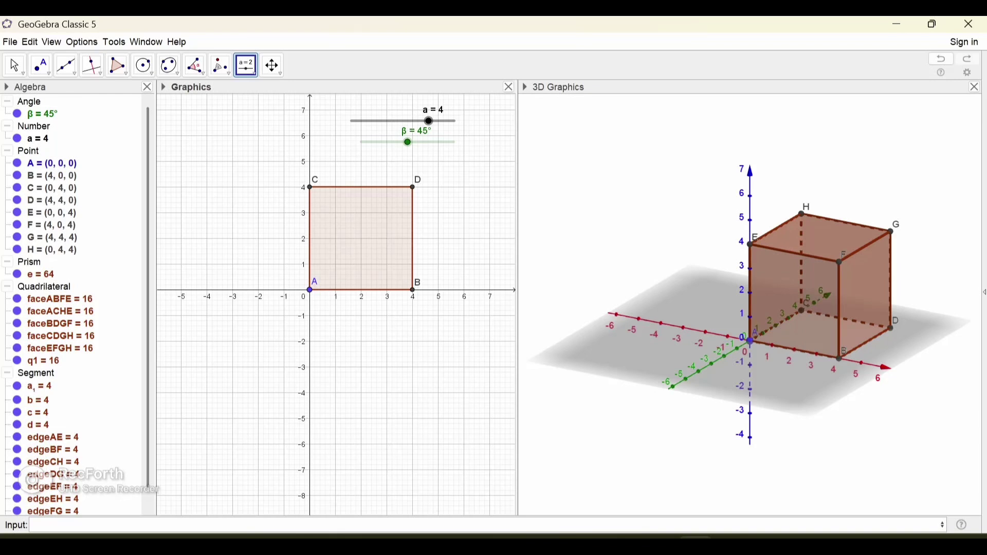
Create a pyramid in the 3D view with base A, B, F, E and apex H.
left_click(14, 65)
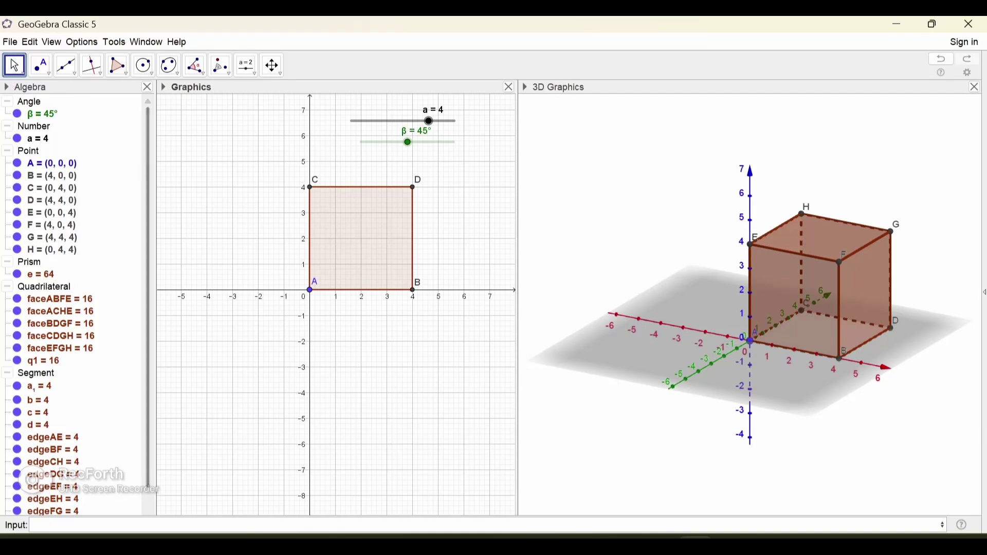
left_click(653, 200)
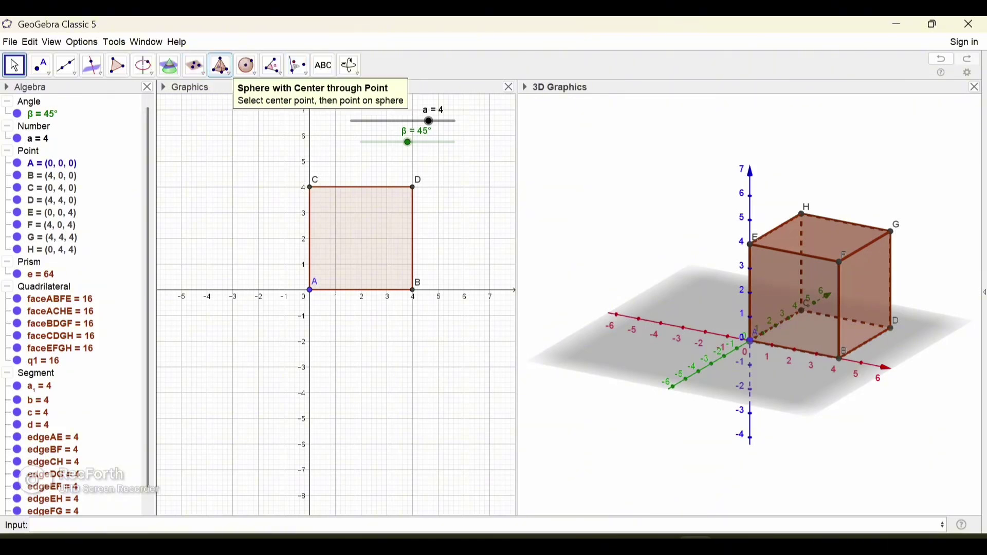
left_click(221, 65)
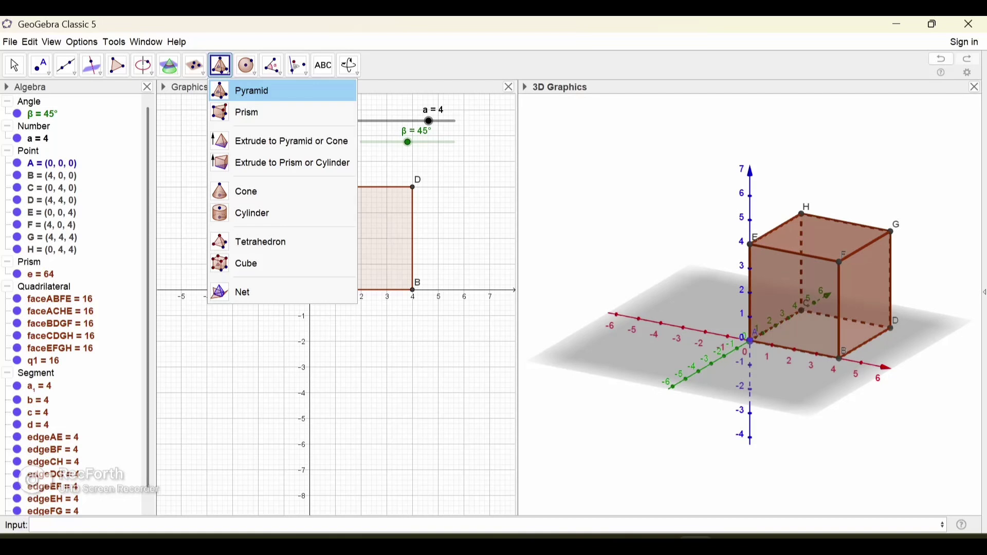
left_click(247, 91)
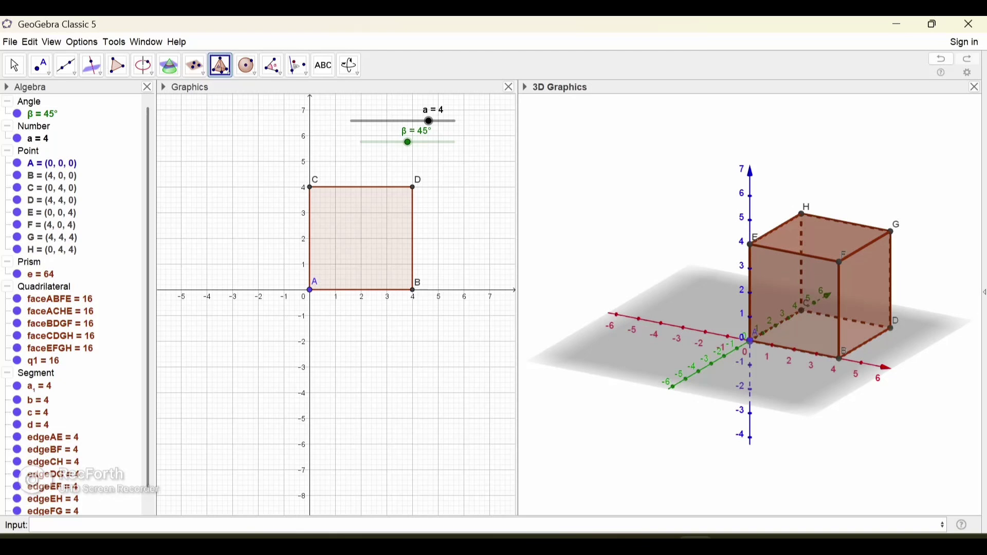
left_click(749, 341)
left_click(839, 358)
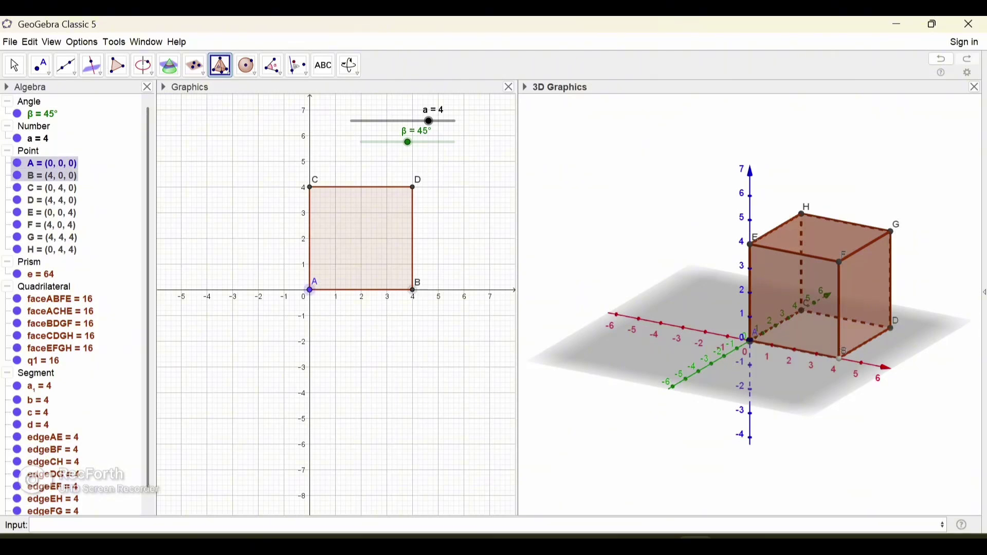
left_click(839, 261)
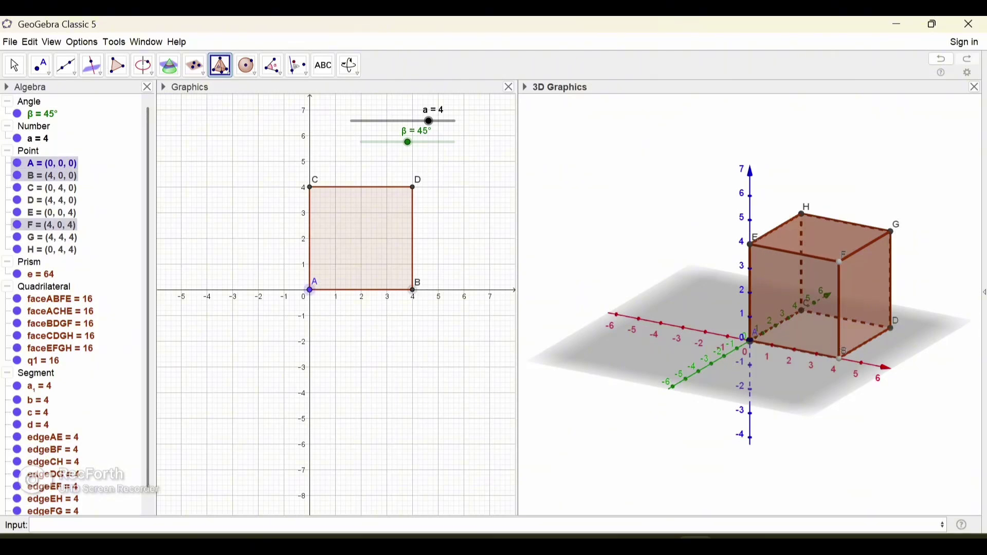
left_click(751, 244)
left_click(750, 340)
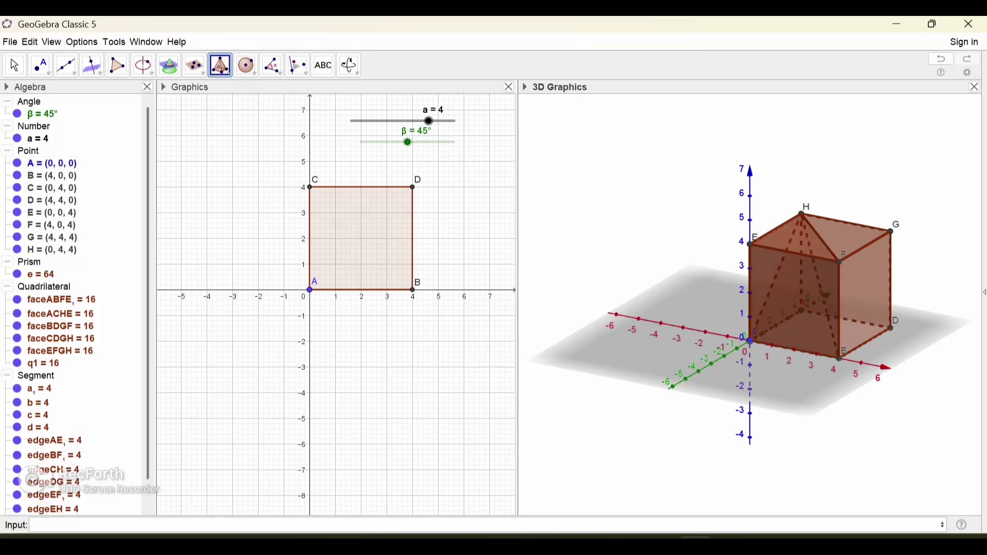
left_click(802, 214)
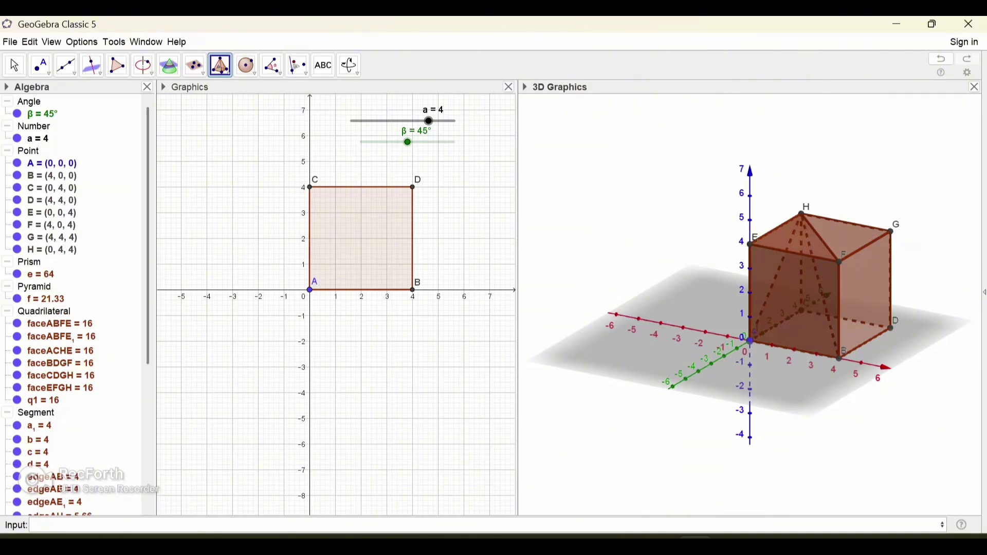
Color the pyramid pink (#FFC0CB) and set its opacity to 100.
right_click(48, 299)
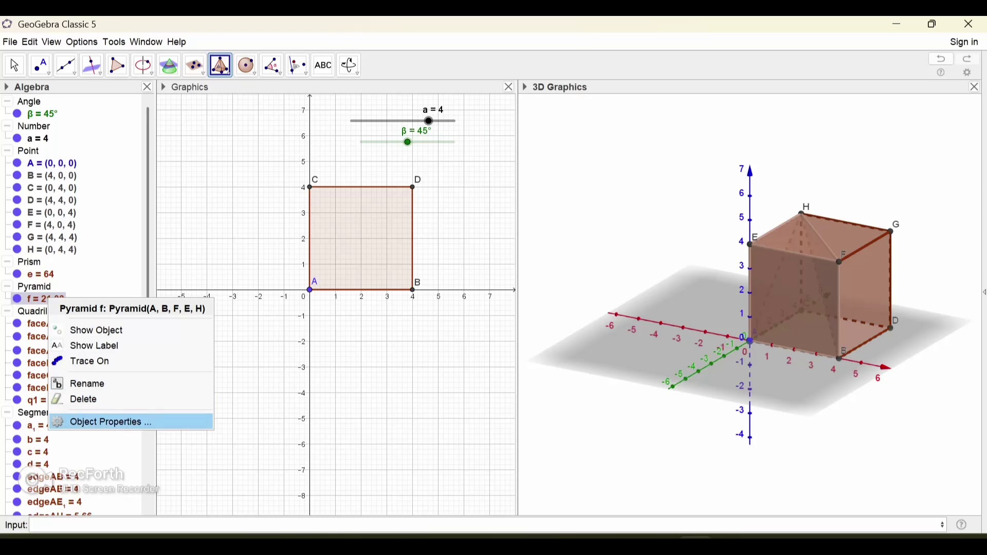
left_click(103, 422)
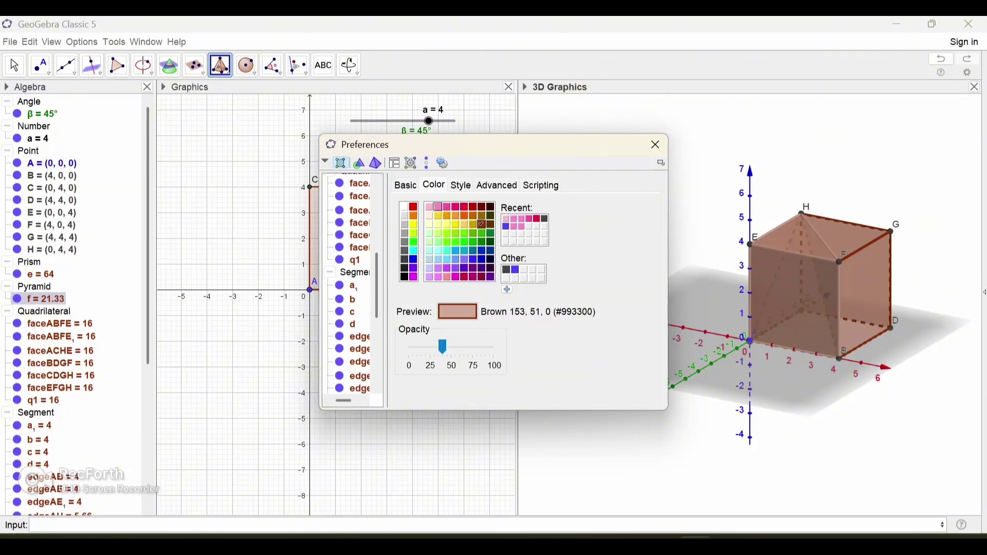
left_click(436, 207)
left_click(429, 207)
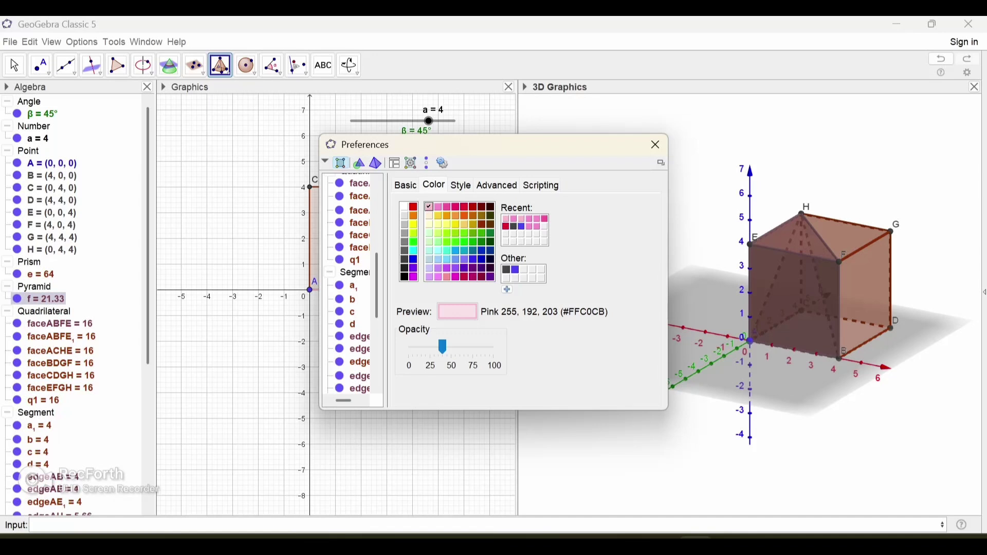
left_click_drag(443, 347, 494, 347)
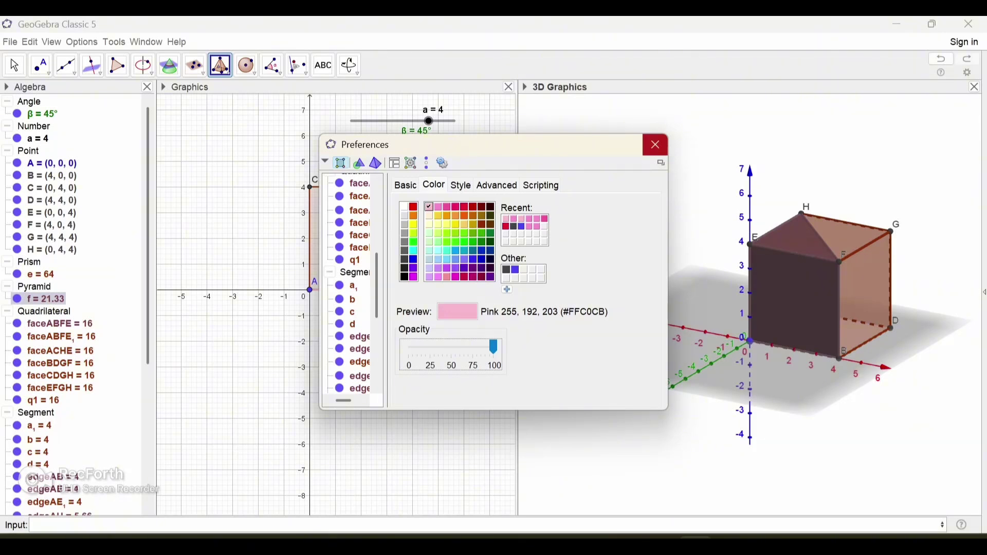
left_click(655, 145)
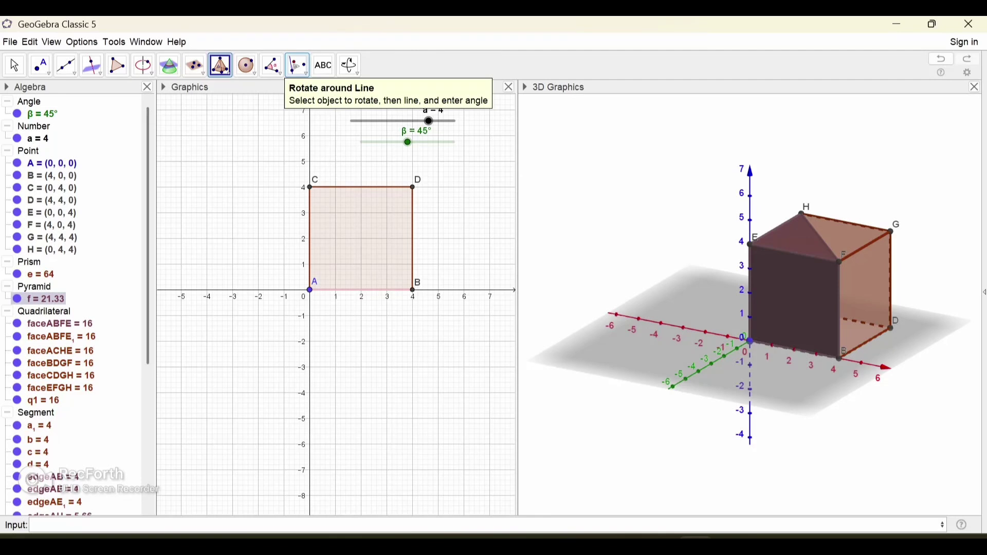
Rotate the pink pyramid counterclockwise by angle β around the line along its bottom edge AB, and set β to 25°.
left_click(297, 66)
left_click(305, 73)
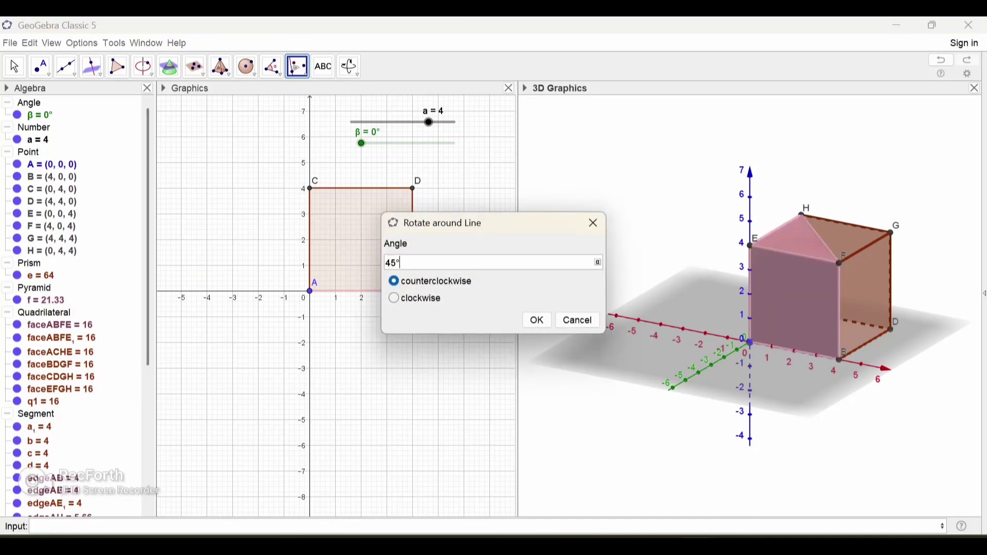
key("BackSpace")
key("BackSpace")
key("BackSpace")
left_click(597, 262)
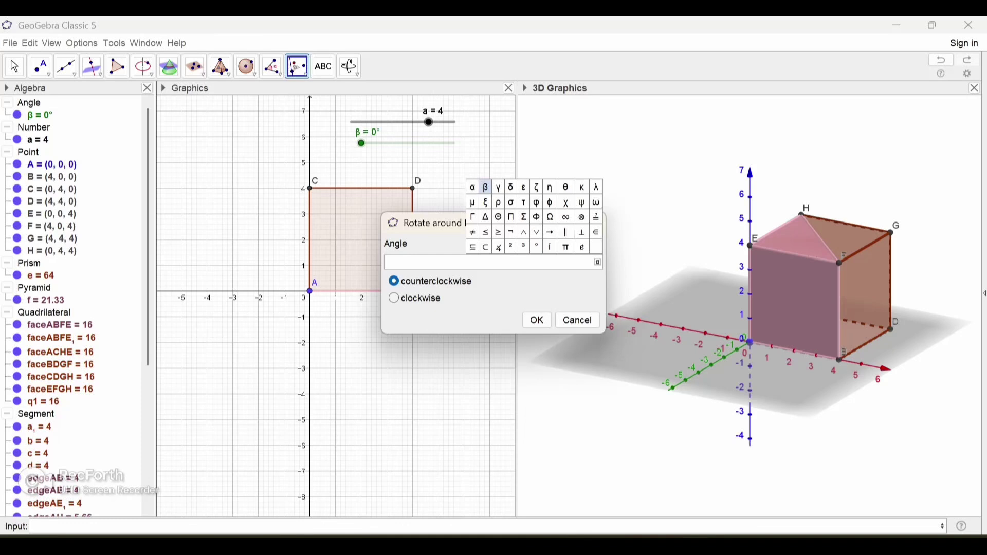
left_click(485, 187)
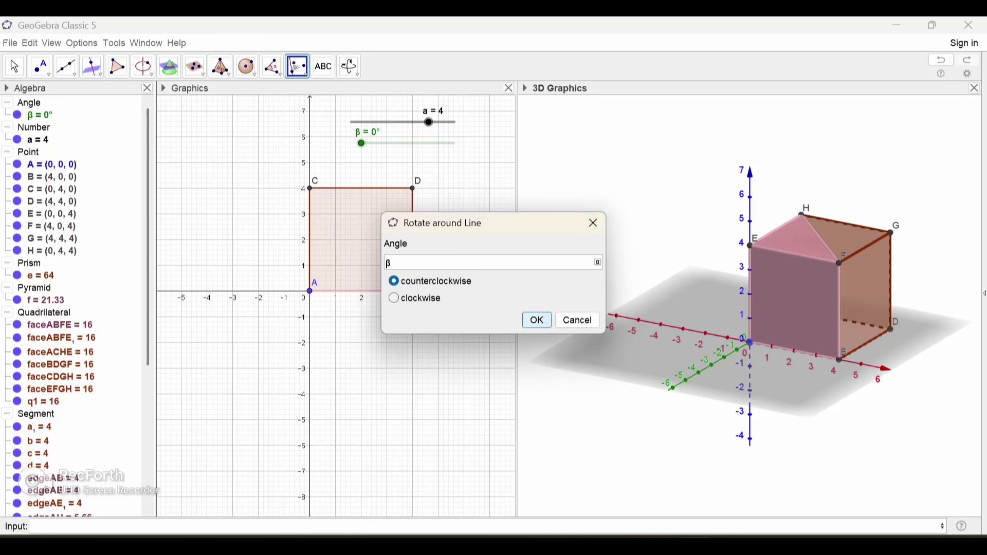
key("Return")
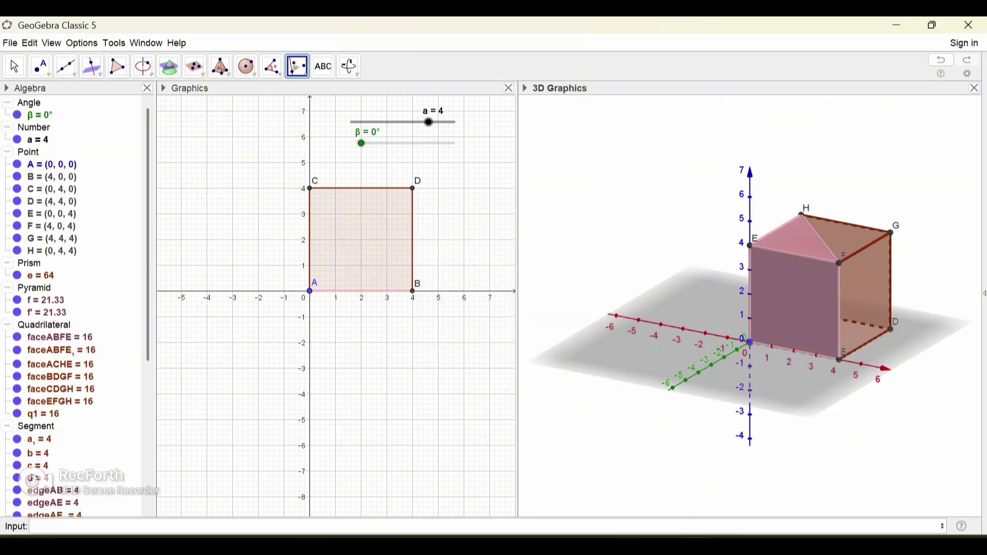
left_click_drag(361, 143, 388, 143)
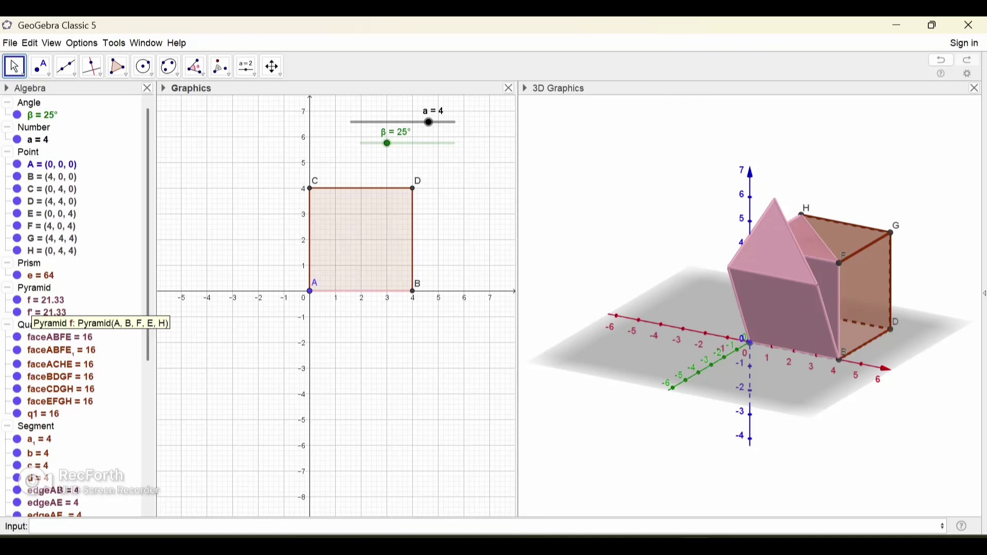
Hide the original unrotated pyramid and the cube faces ABFE, ACHE, BDGF, CDGH and EFGH.
left_click(17, 300)
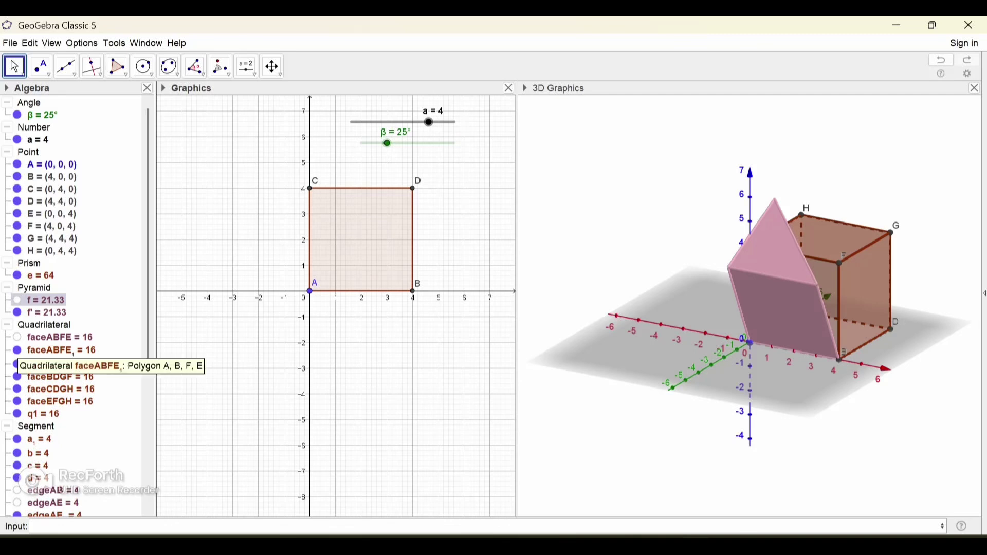
left_click(17, 350)
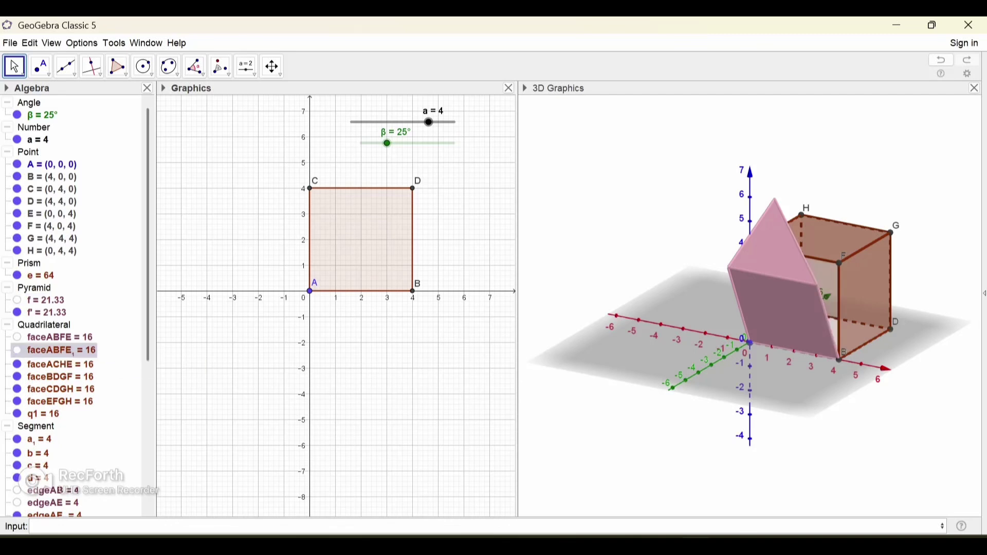
left_click(17, 364)
left_click(17, 377)
left_click(17, 389)
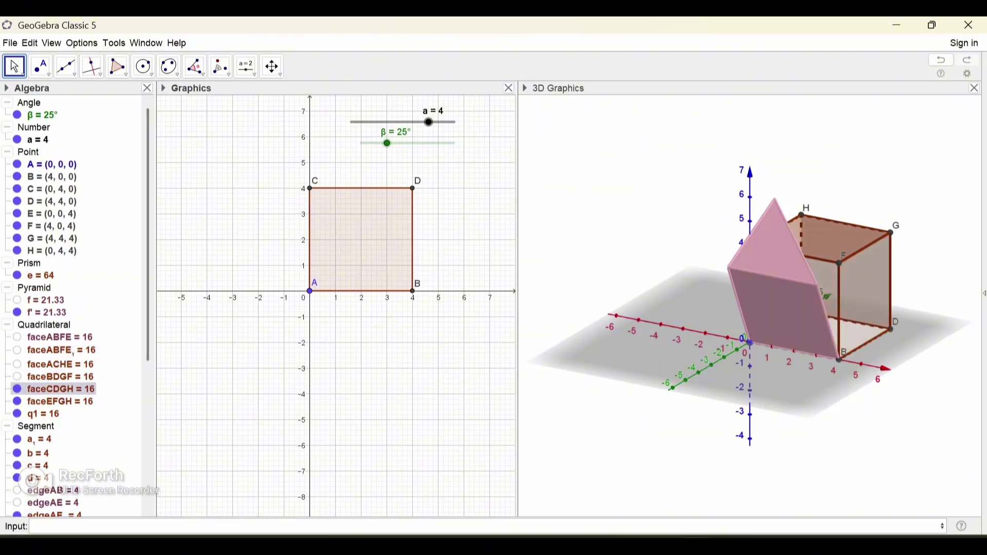
left_click(17, 401)
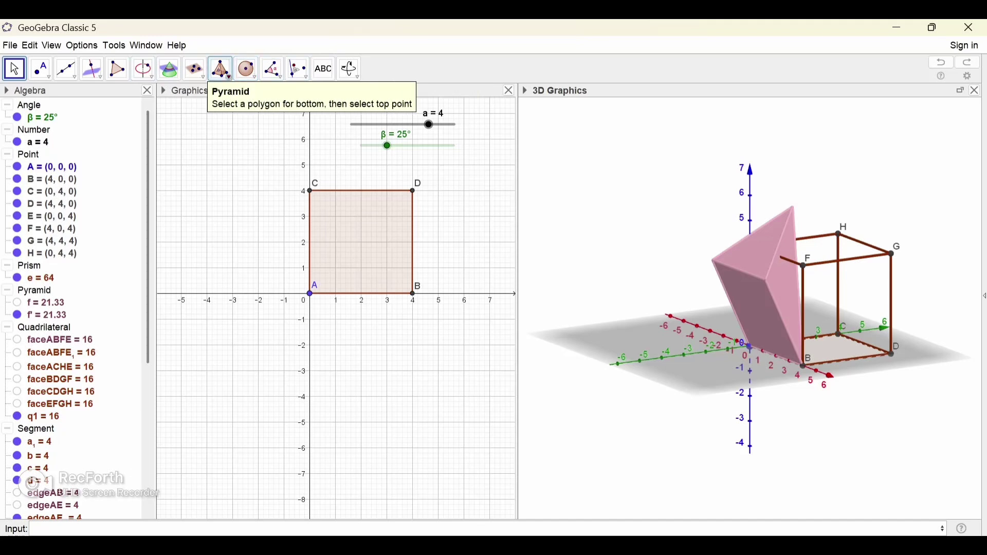
Create a pyramid in the 3D view with base B, D, G, F and apex H.
left_click(221, 72)
left_click(249, 92)
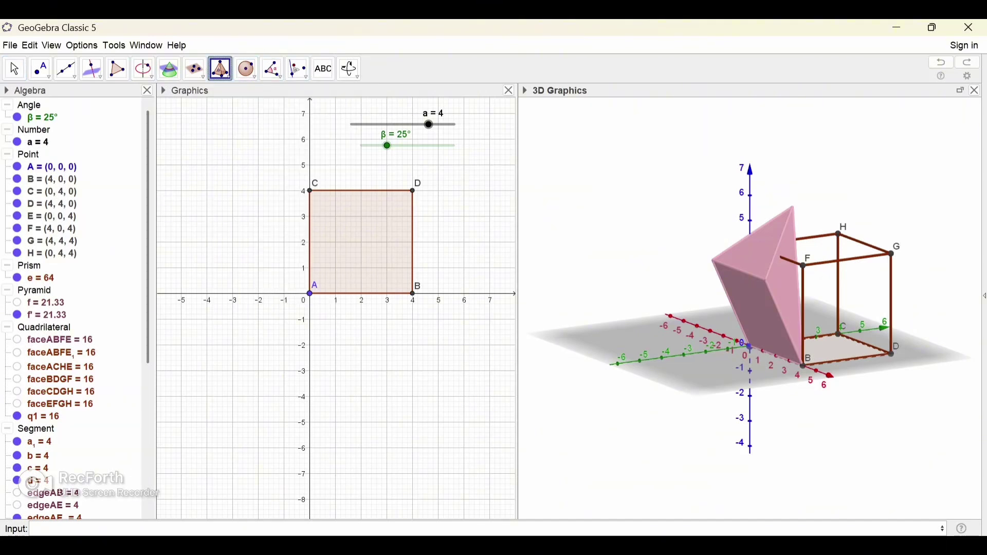
left_click(803, 366)
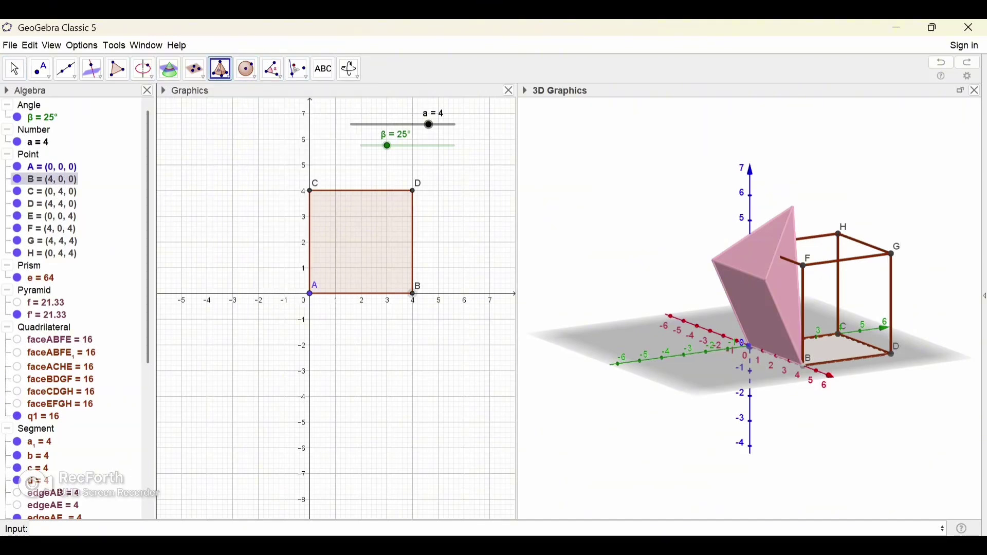
left_click(413, 191)
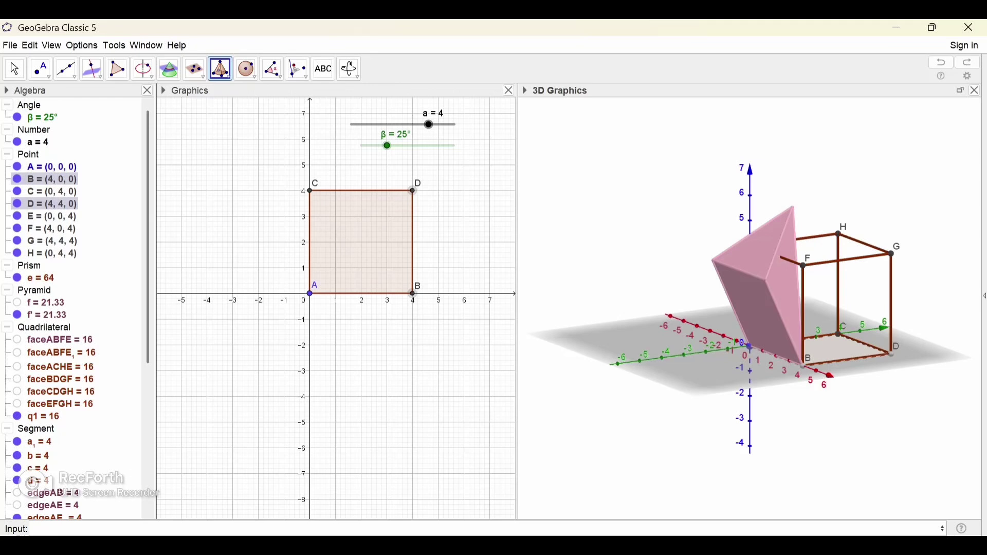
left_click(892, 254)
left_click(803, 266)
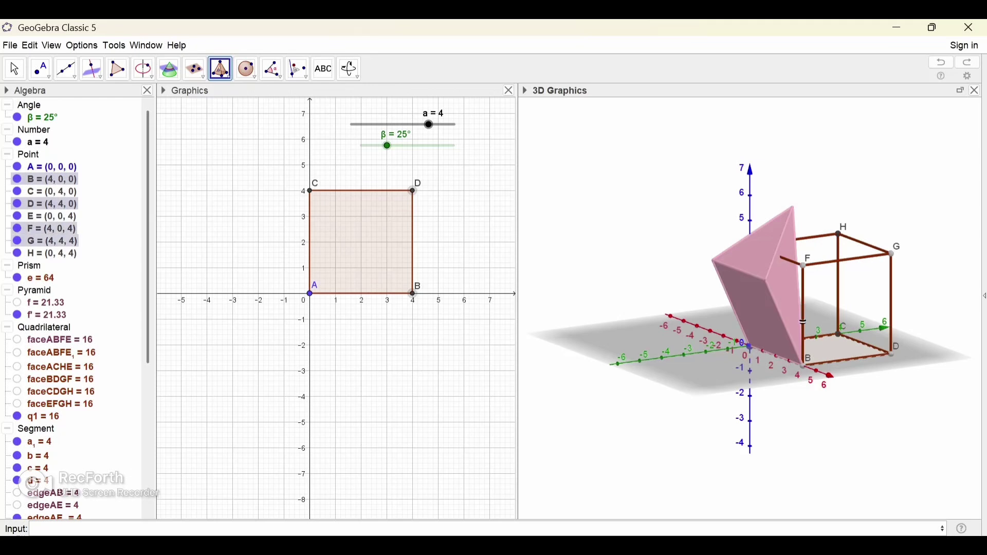
left_click(804, 365)
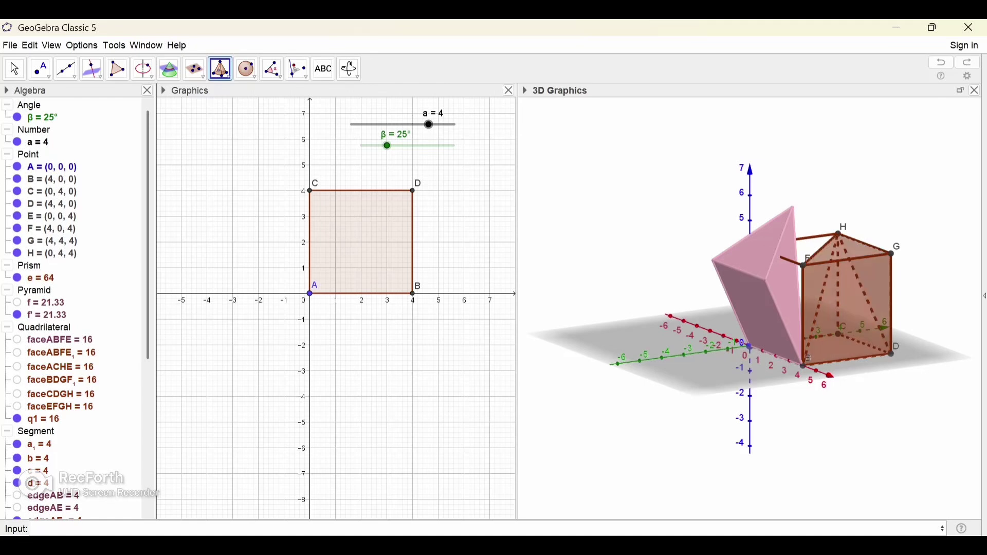
left_click(838, 233)
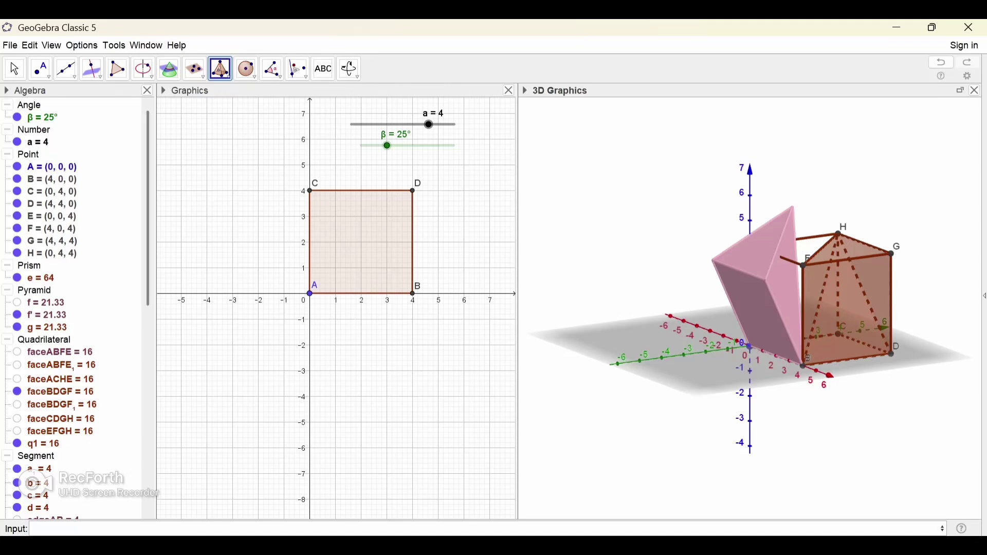
Color the pyramid on base BDGF dark brown (#330000) and set its opacity to 100.
right_click(40, 328)
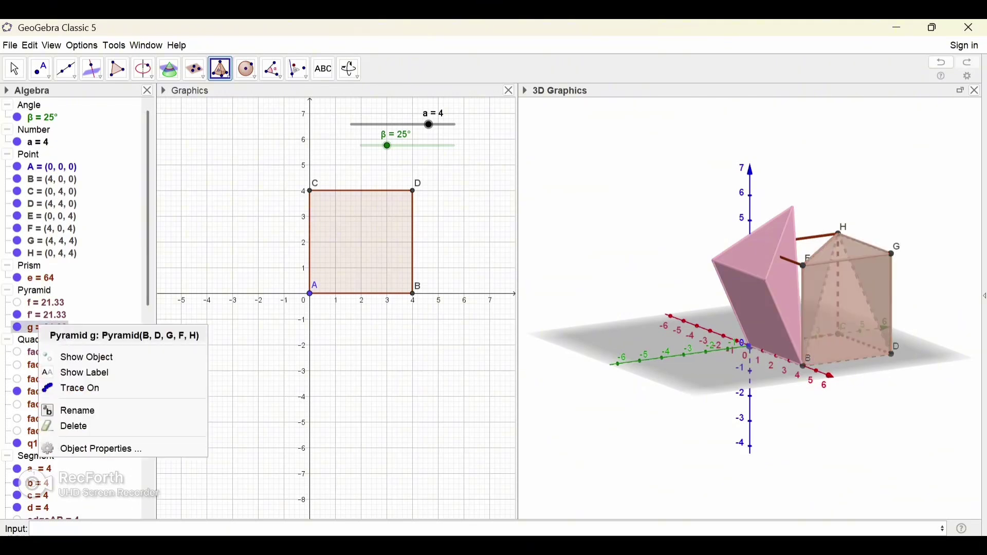
left_click(92, 449)
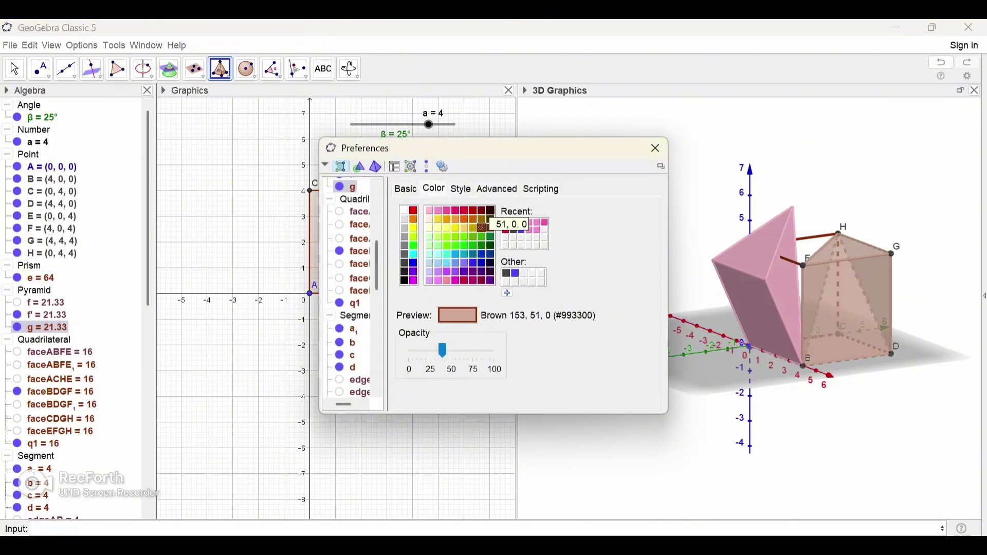
left_click(490, 212)
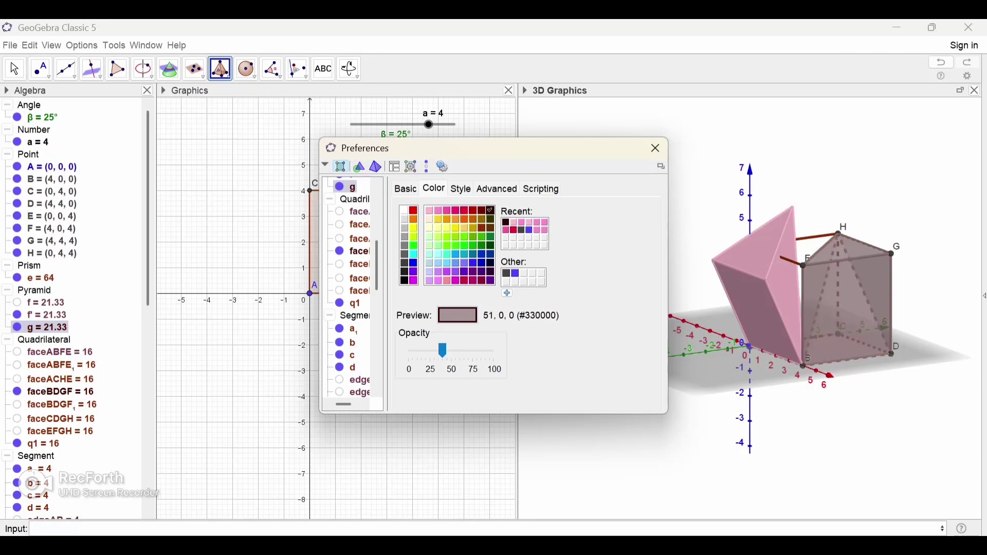
left_click(458, 351)
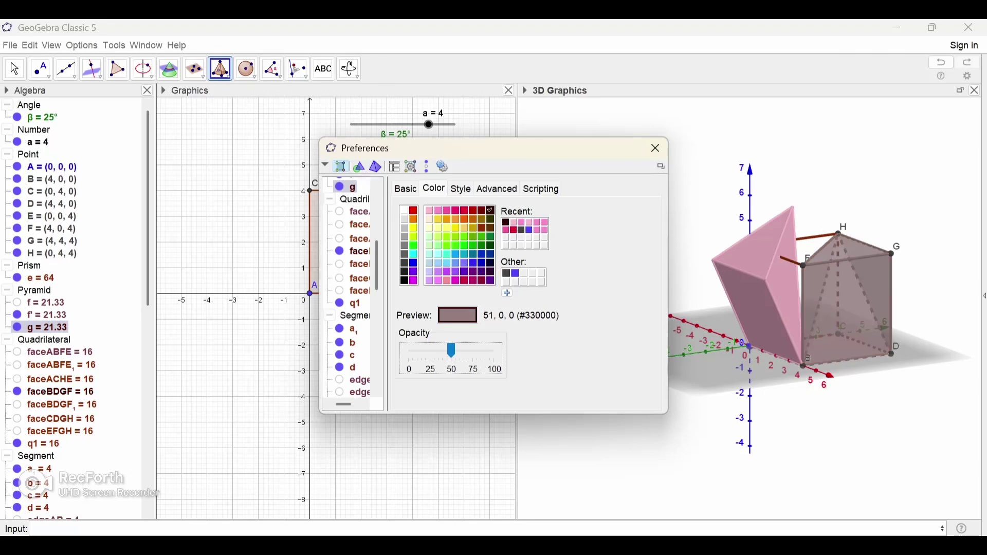
left_click_drag(452, 351, 494, 351)
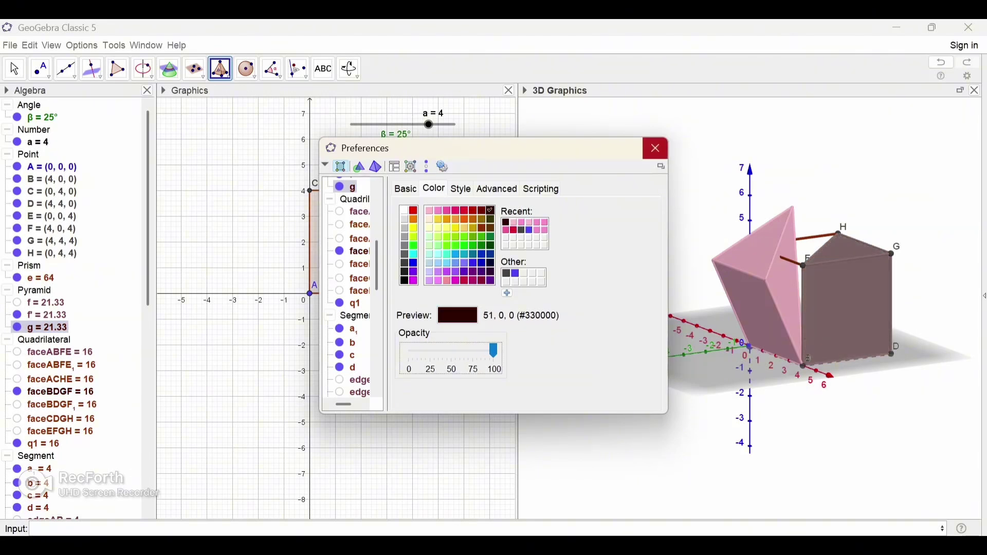
left_click(655, 149)
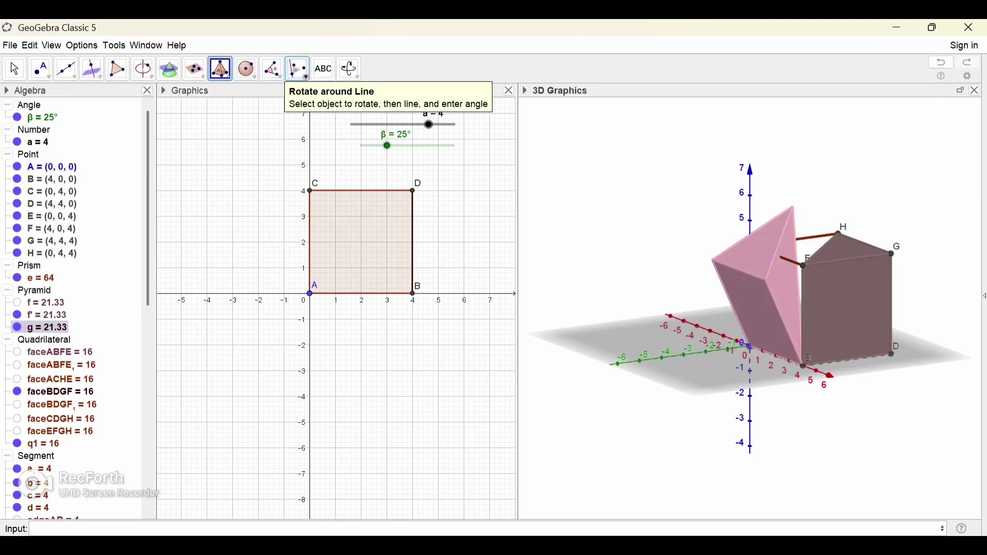
Rotate the dark brown pyramid counterclockwise by angle β around the line along its bottom edge BD.
left_click(298, 69)
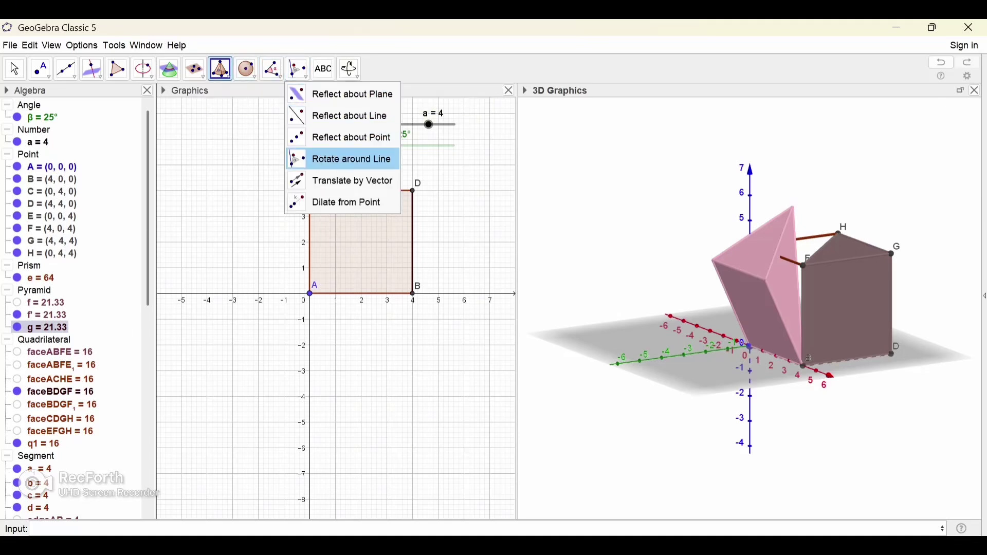
left_click(342, 159)
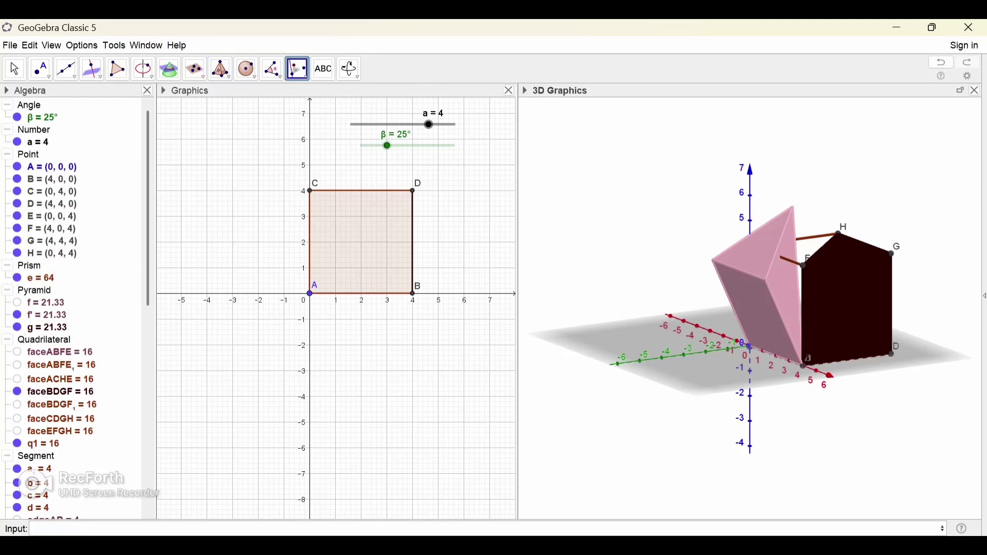
left_click(47, 328)
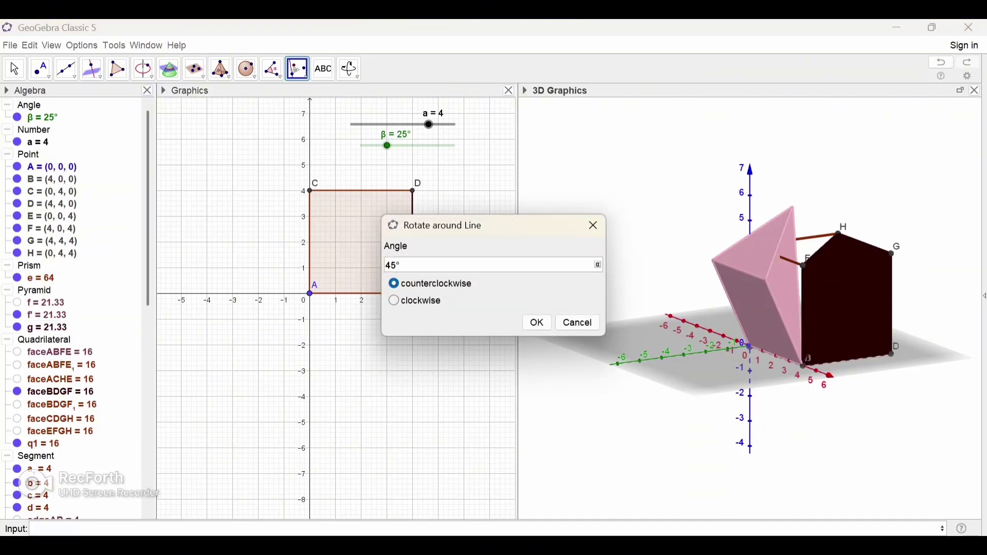
key("BackSpace")
key("BackSpace")
key("BackSpace")
left_click(597, 265)
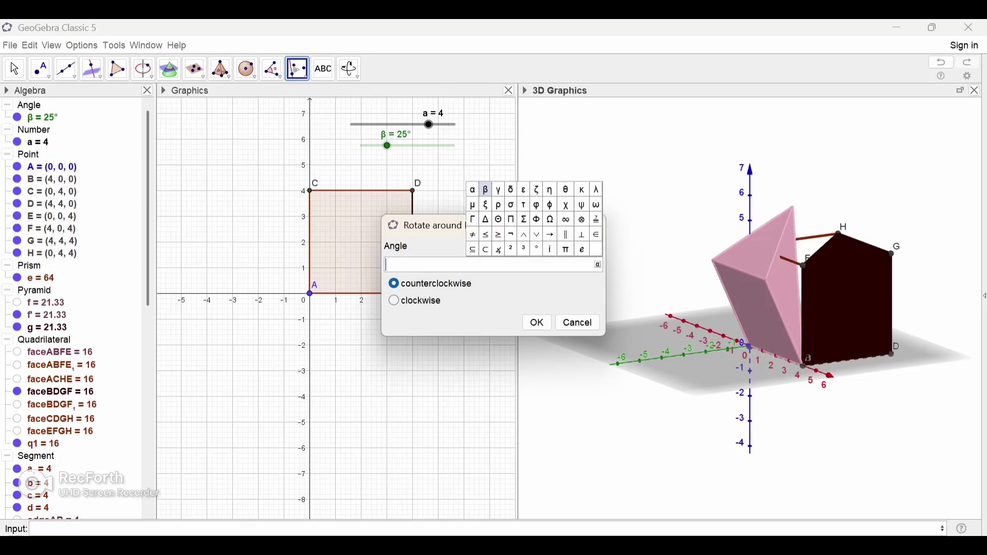
left_click(486, 189)
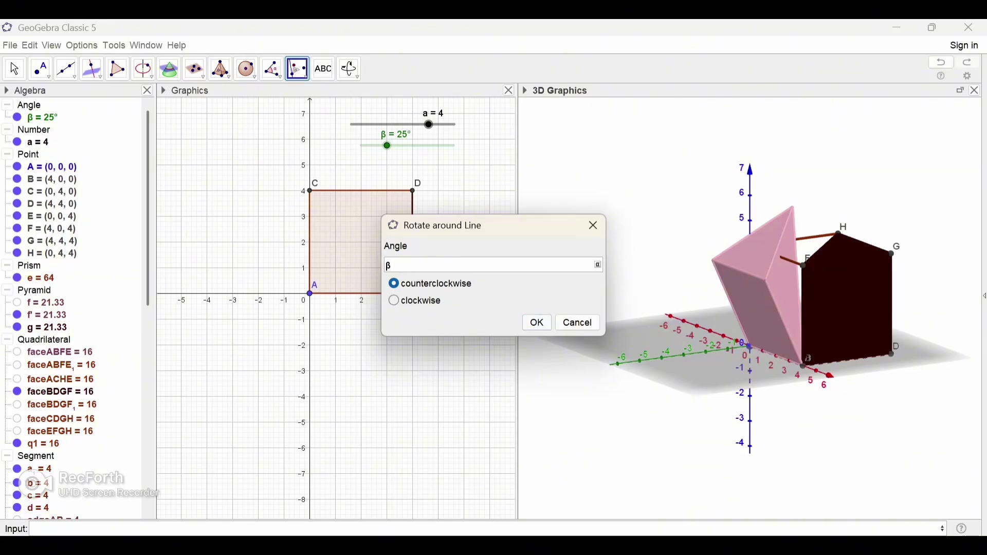
left_click(537, 323)
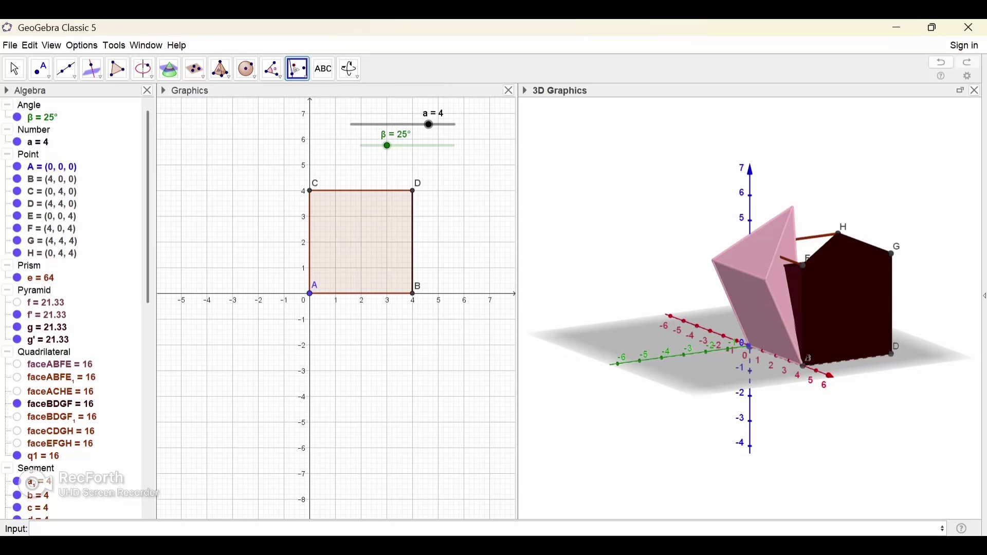
Hide the original unrotated dark brown pyramid and set angle β to 59°.
left_click(14, 69)
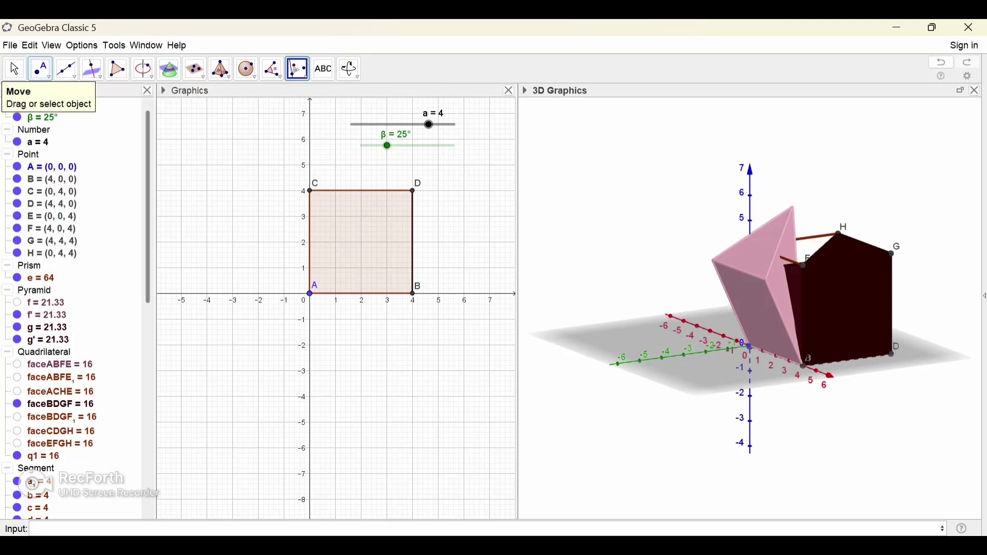
left_click_drag(802, 417, 715, 412)
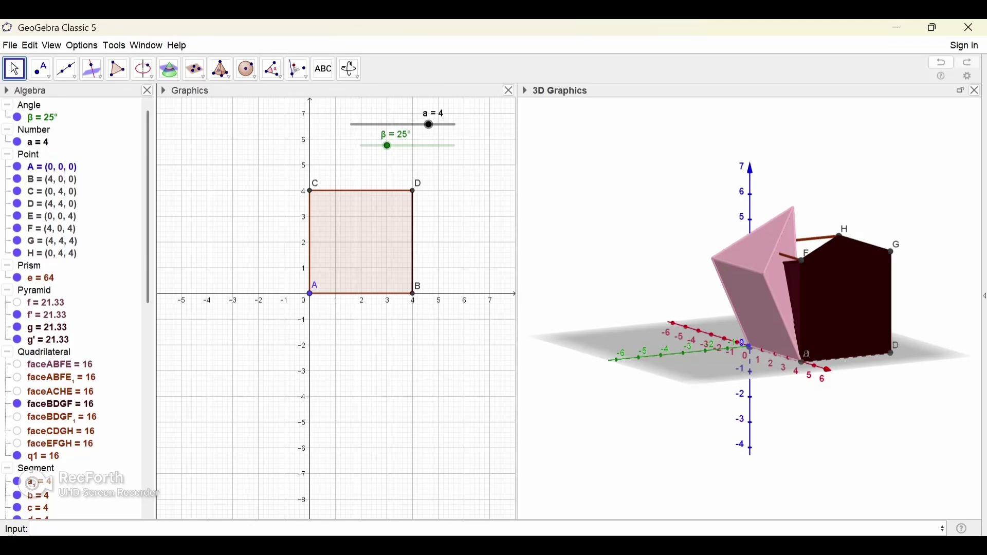
left_click_drag(386, 146, 444, 145)
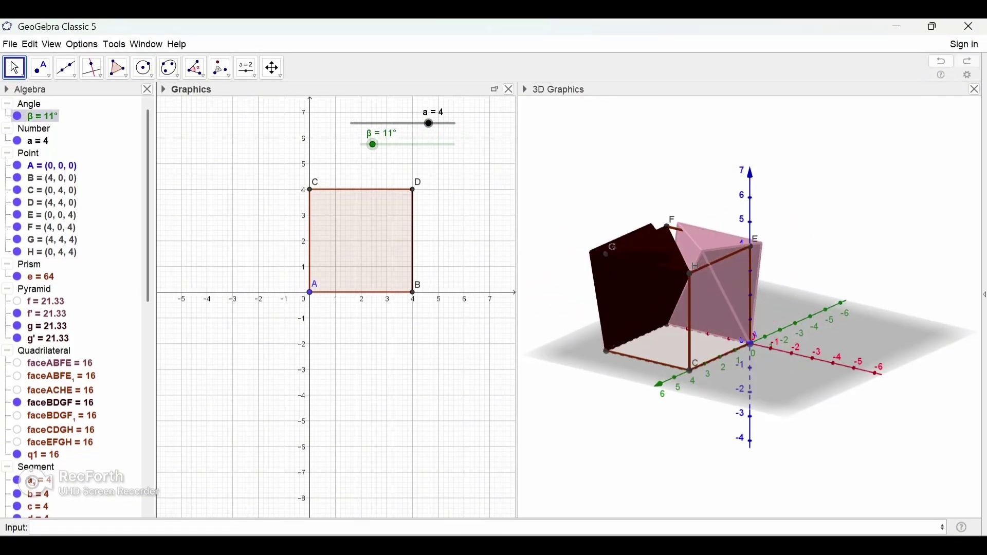
left_click_drag(372, 144, 438, 144)
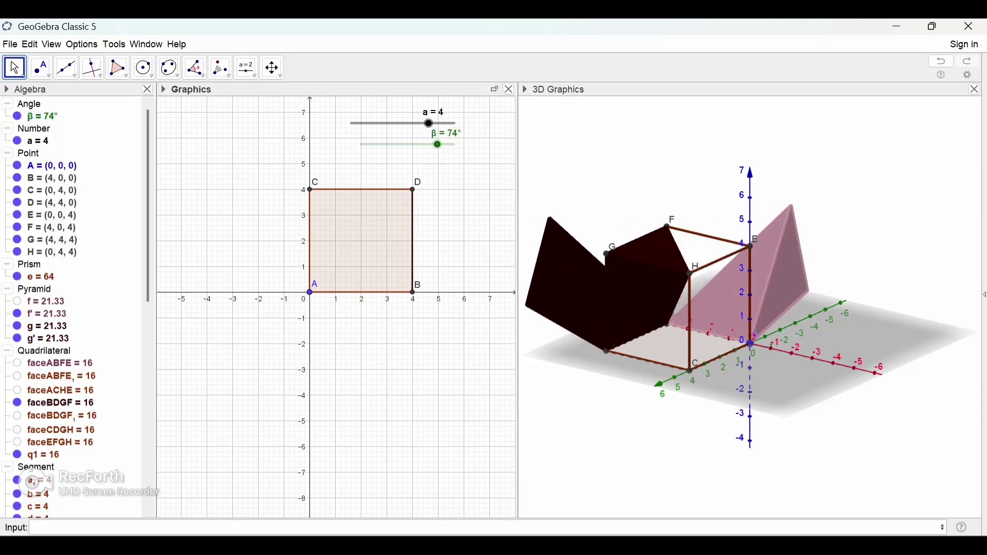
left_click(17, 326)
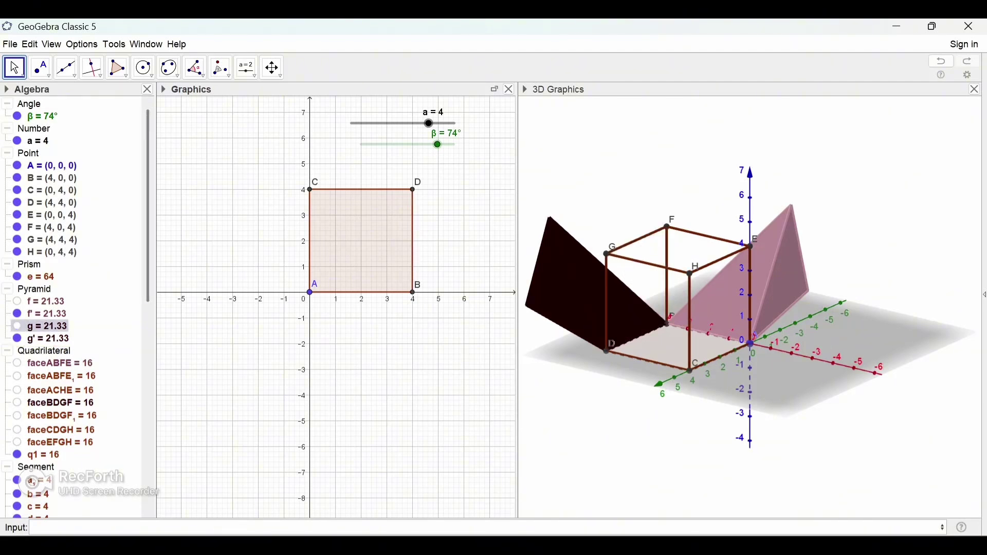
mouse_move(437, 144)
left_mouse_down()
mouse_move(412, 145)
mouse_move(446, 144)
mouse_move(360, 144)
mouse_move(422, 144)
left_mouse_up()
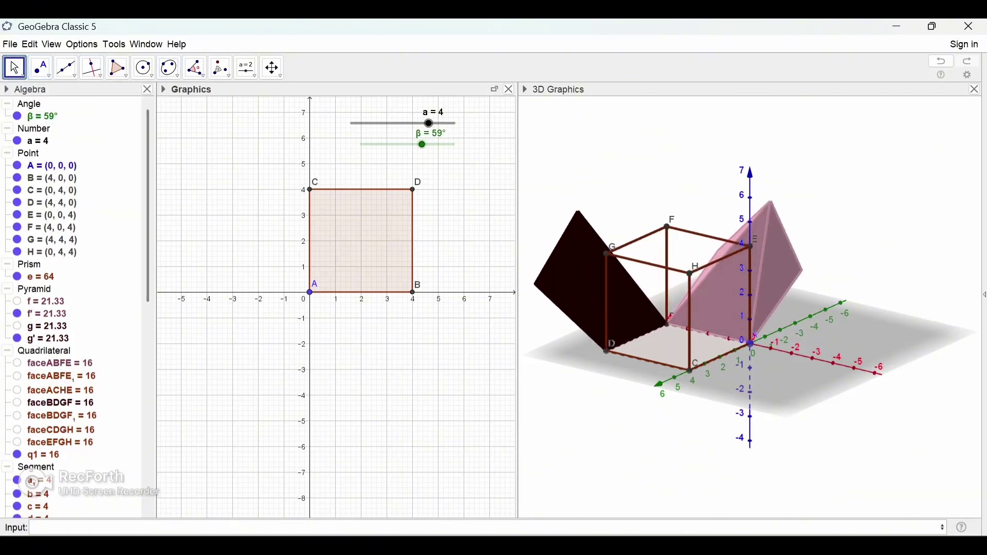
Create a third pyramid in the 3D view with base D, C, A, B and apex H.
left_click(843, 221)
left_click(221, 67)
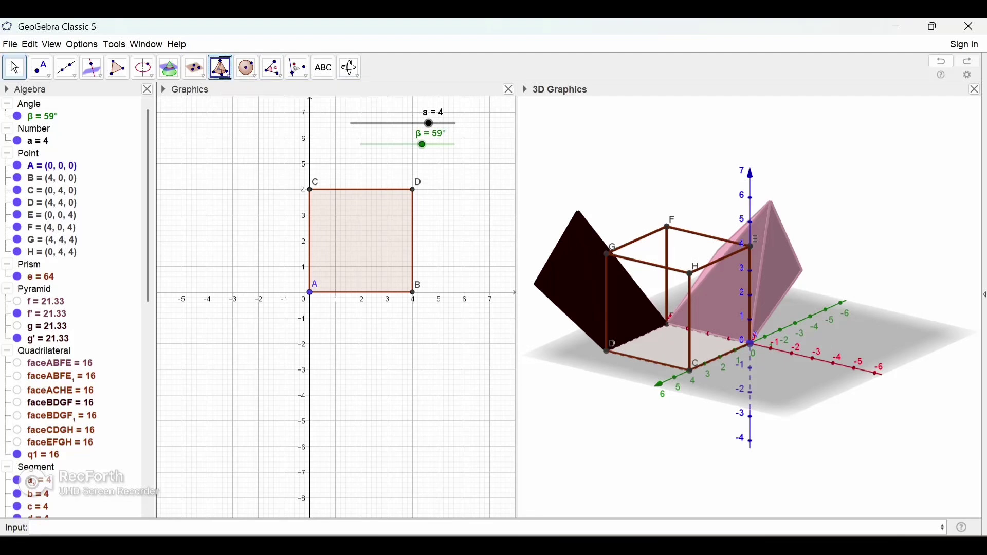
left_click(221, 68)
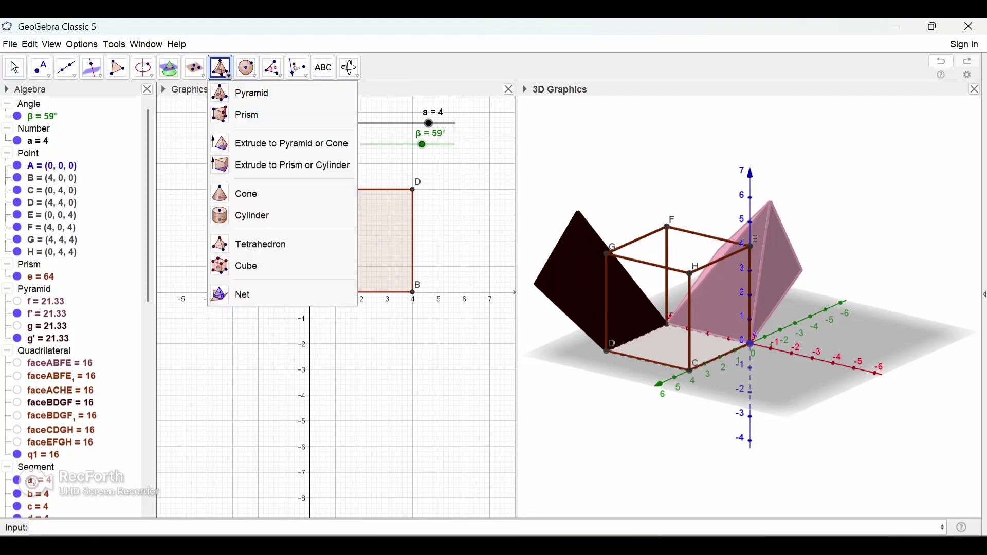
left_click(251, 93)
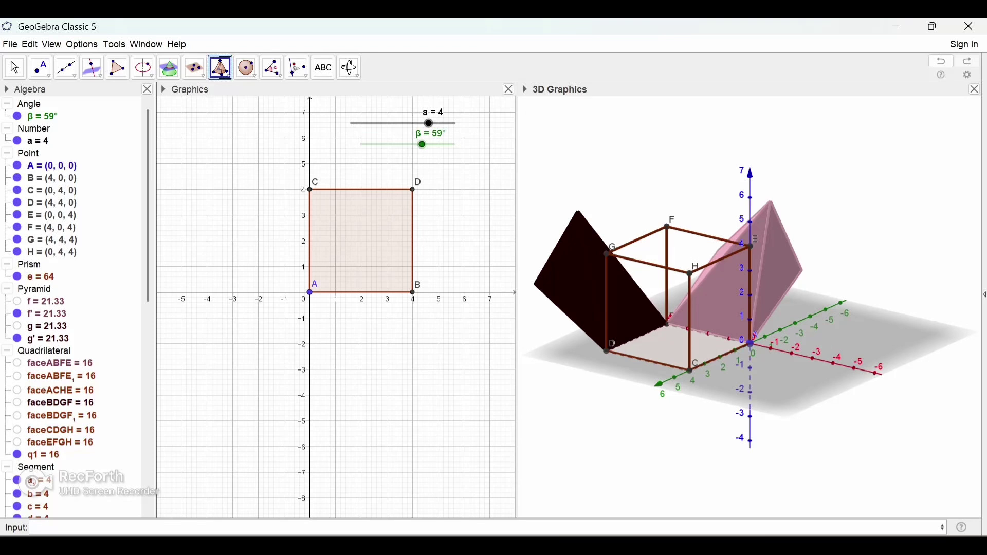
left_click(689, 370)
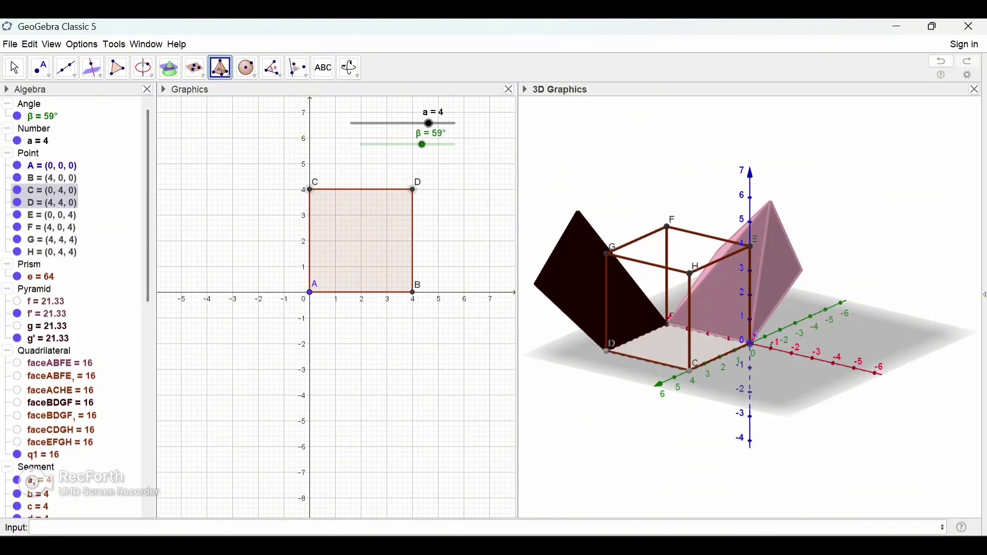
left_click(749, 343)
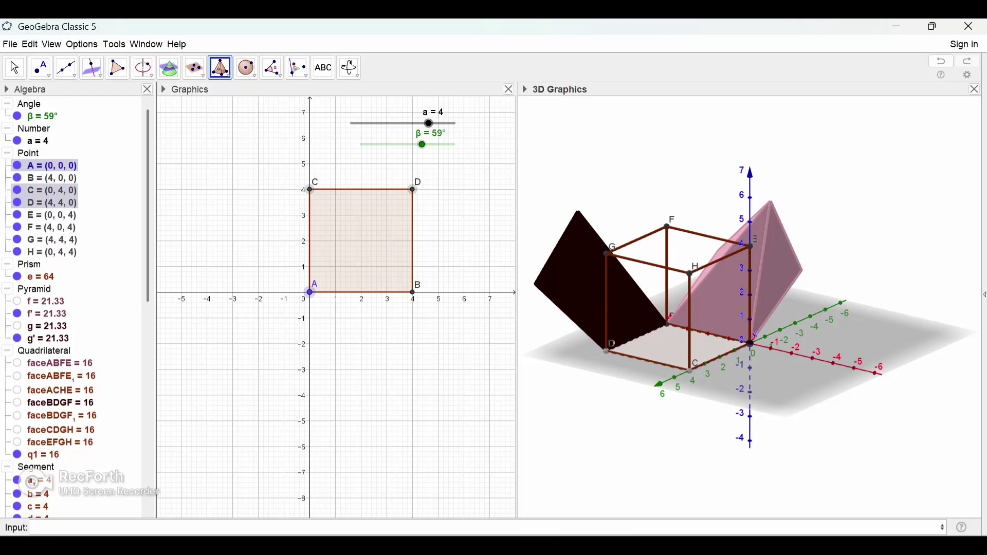
left_click(666, 323)
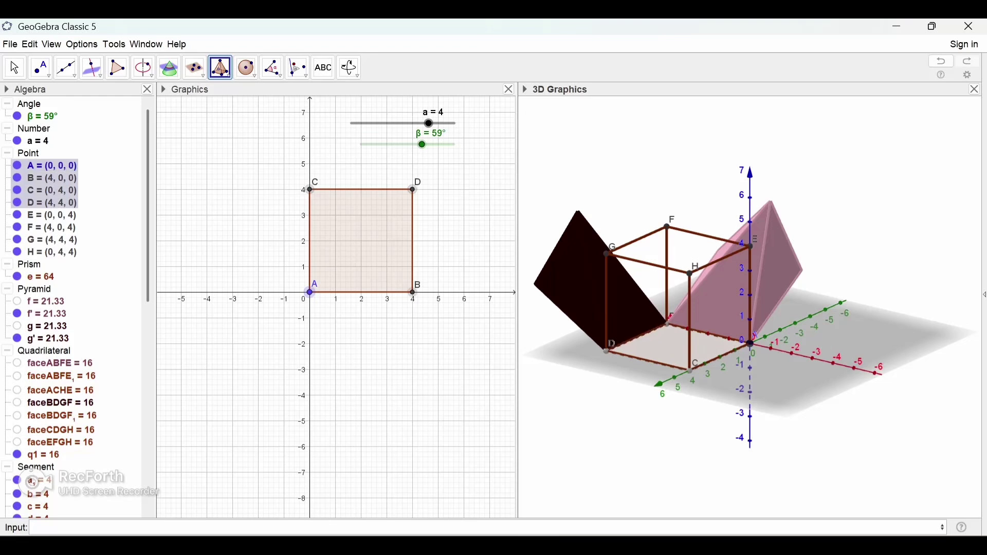
left_click(606, 350)
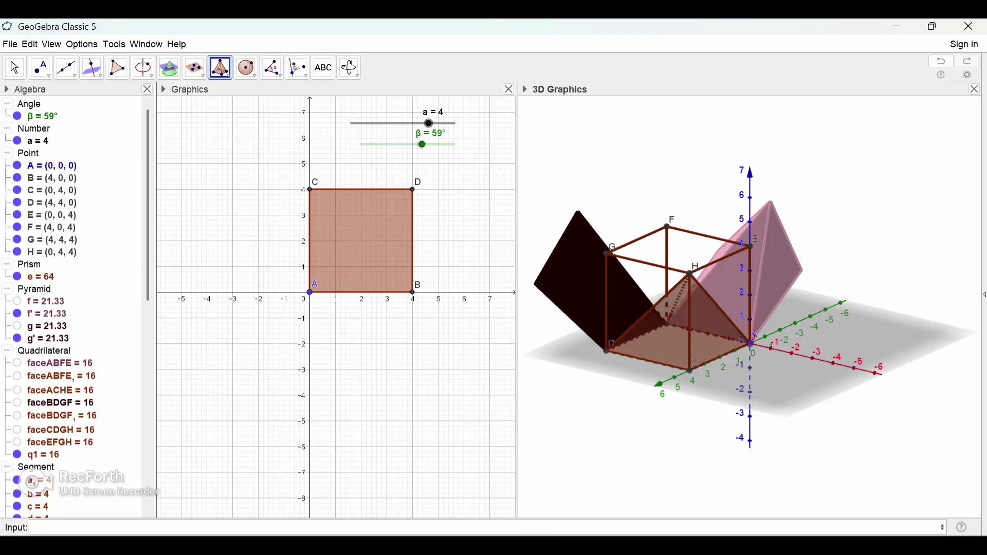
left_click(689, 273)
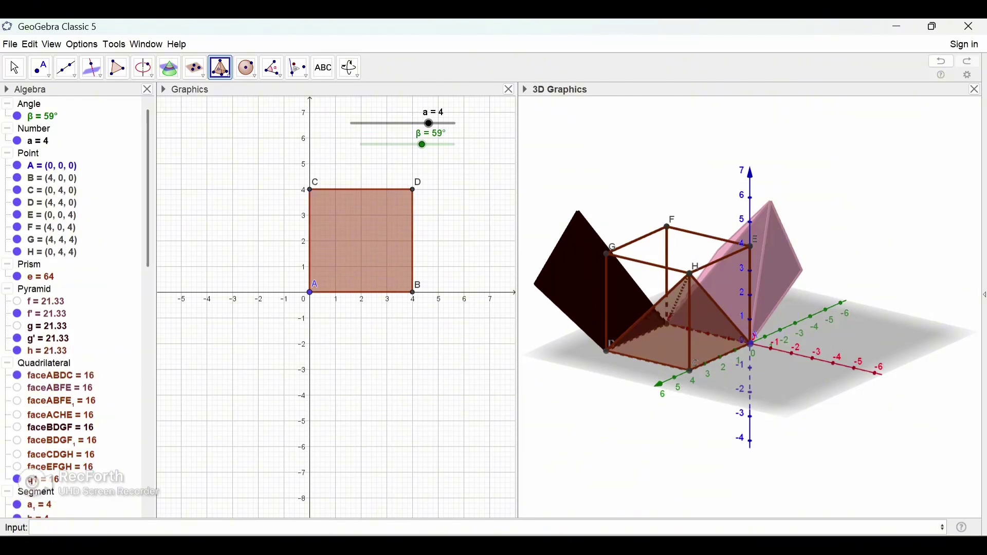
key("Escape")
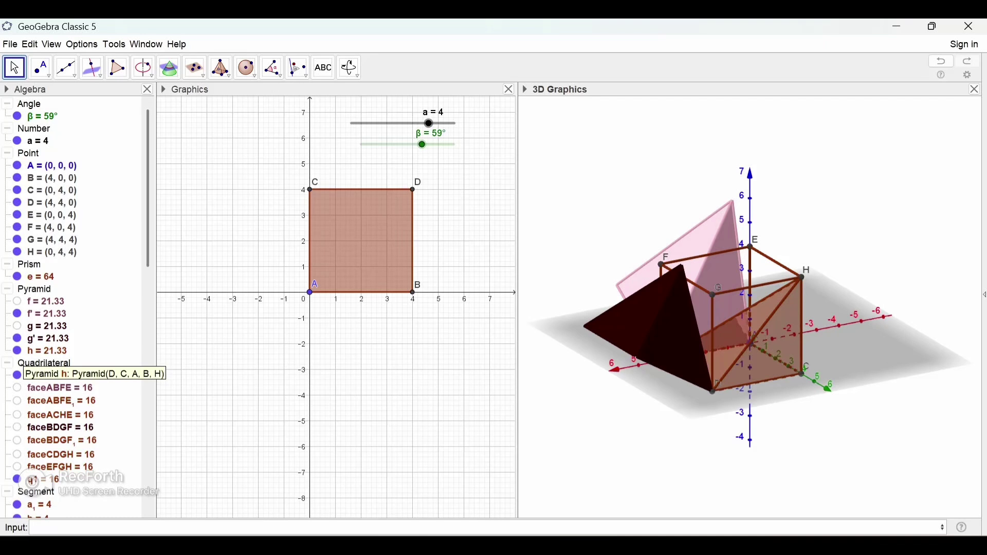
Color the pyramid with base DCAB and apex H light purple (#CC99FF) and set its opacity to about 80.
right_click(31, 351)
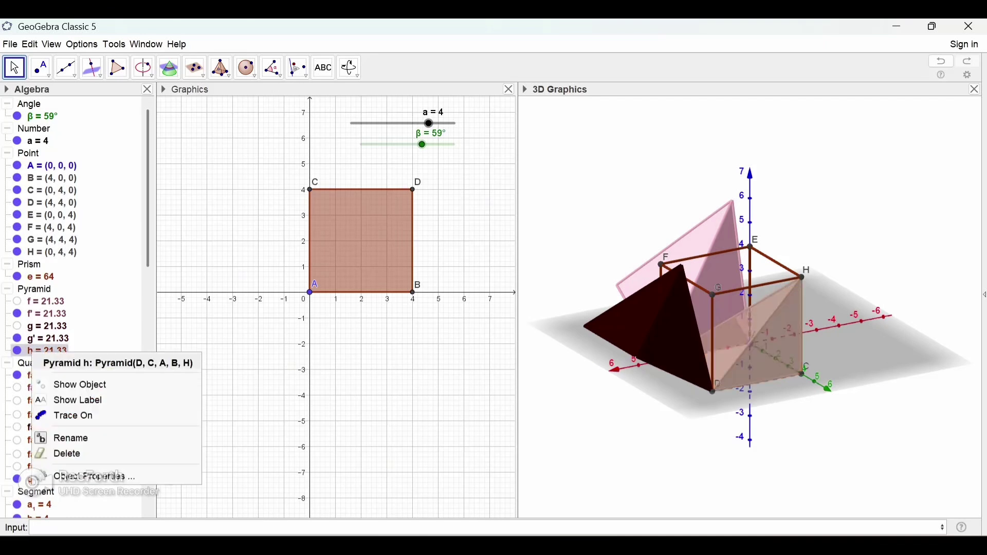
left_click(88, 476)
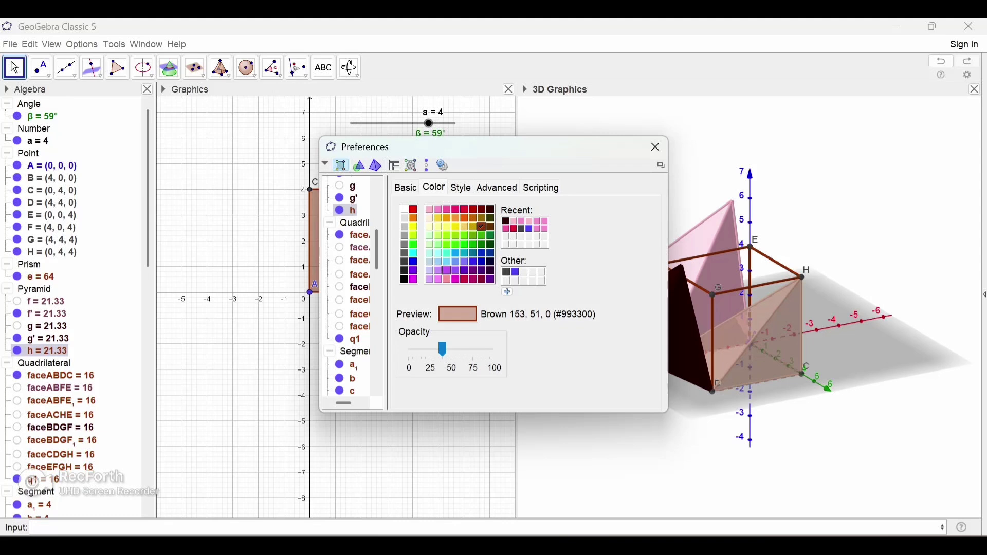
left_click(447, 270)
left_click_drag(443, 350, 494, 350)
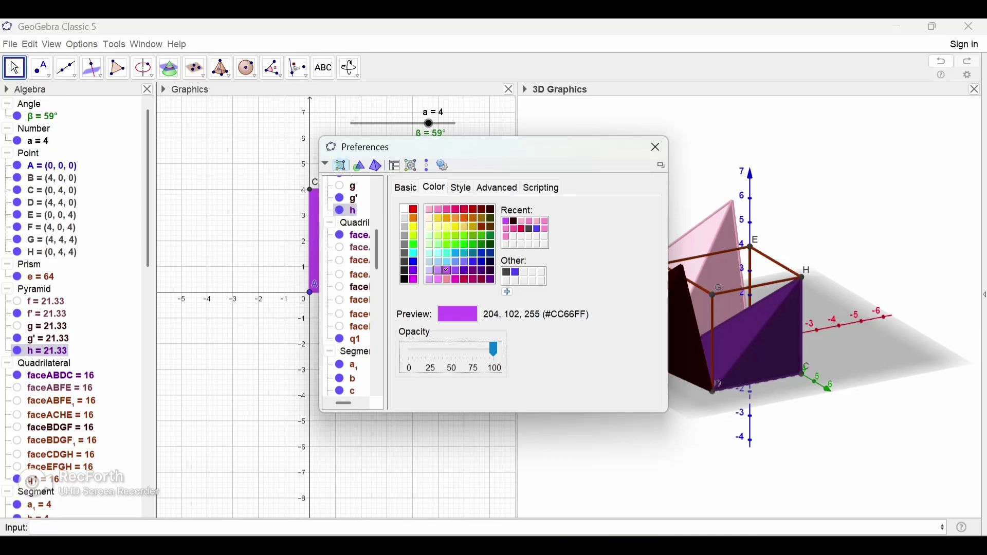
left_click(437, 269)
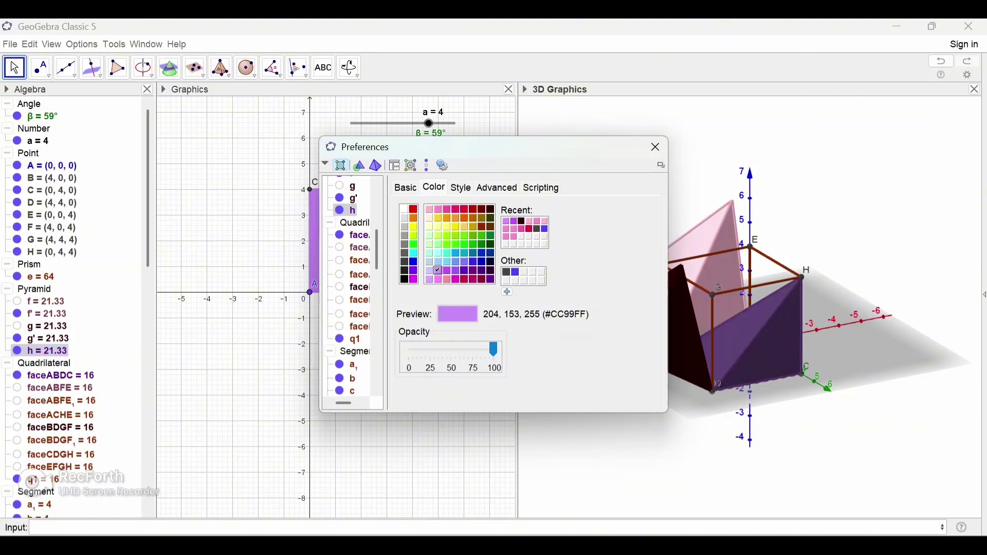
left_click_drag(494, 350, 468, 350)
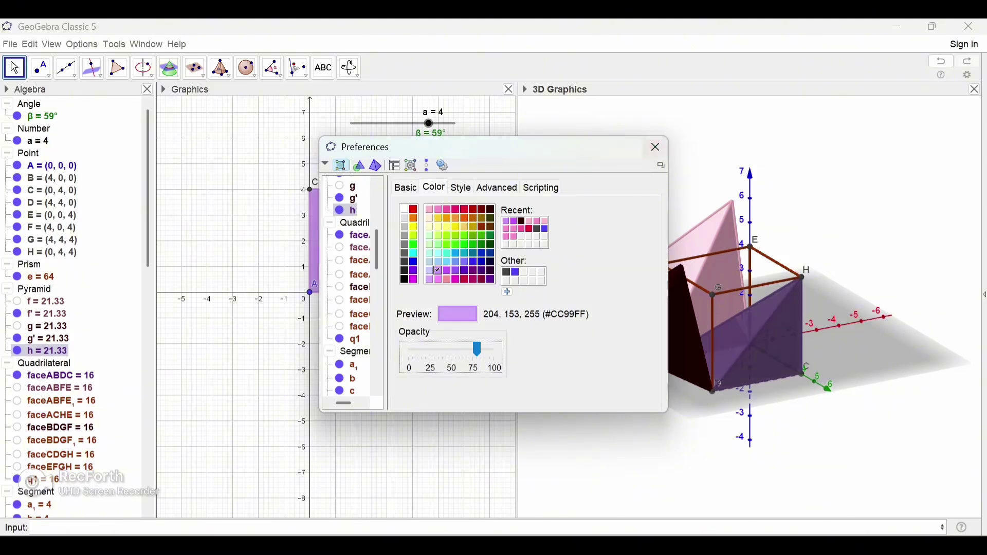
left_click(659, 147)
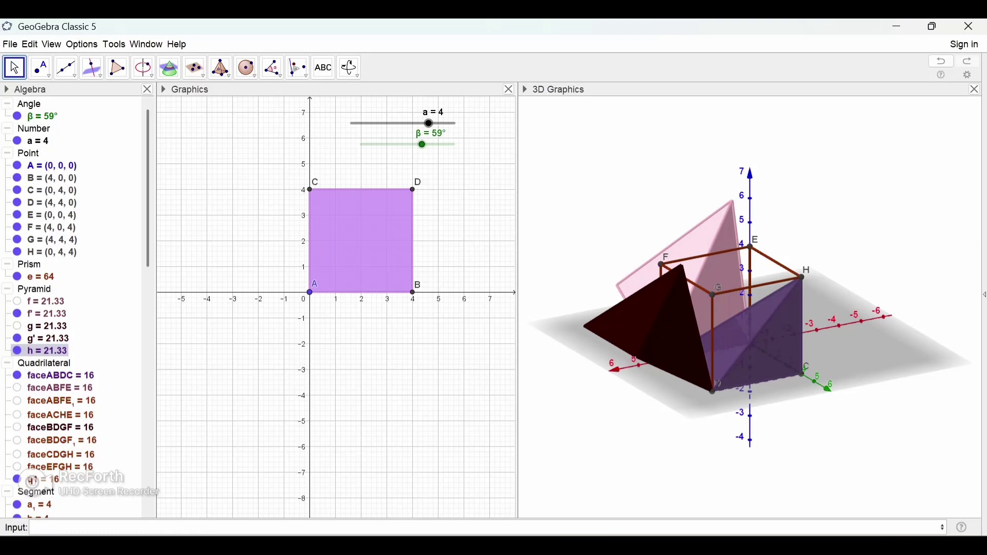
Hide the axes and the plane in the 3D view, and set angle β to 60°.
left_click_drag(422, 144, 361, 144)
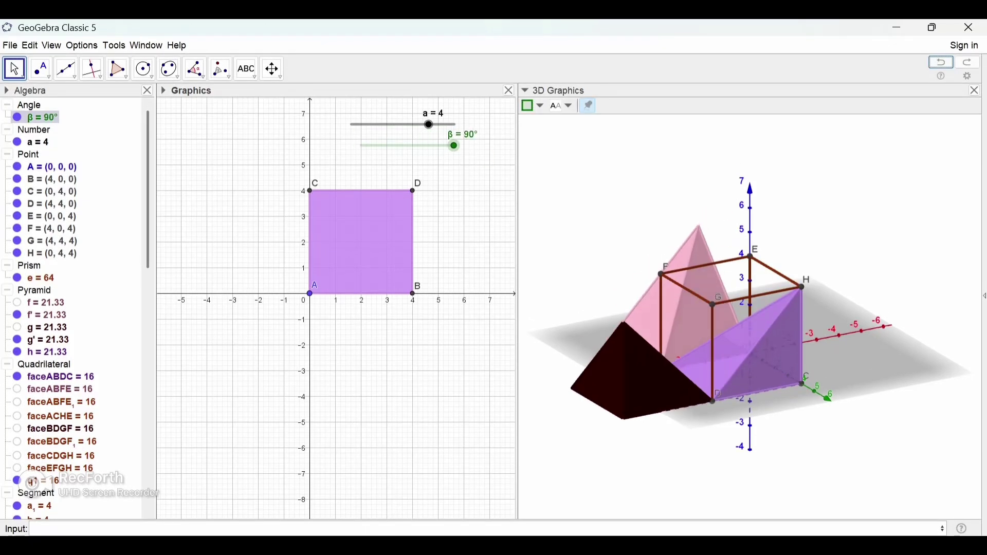
key("Escape")
left_click(529, 106)
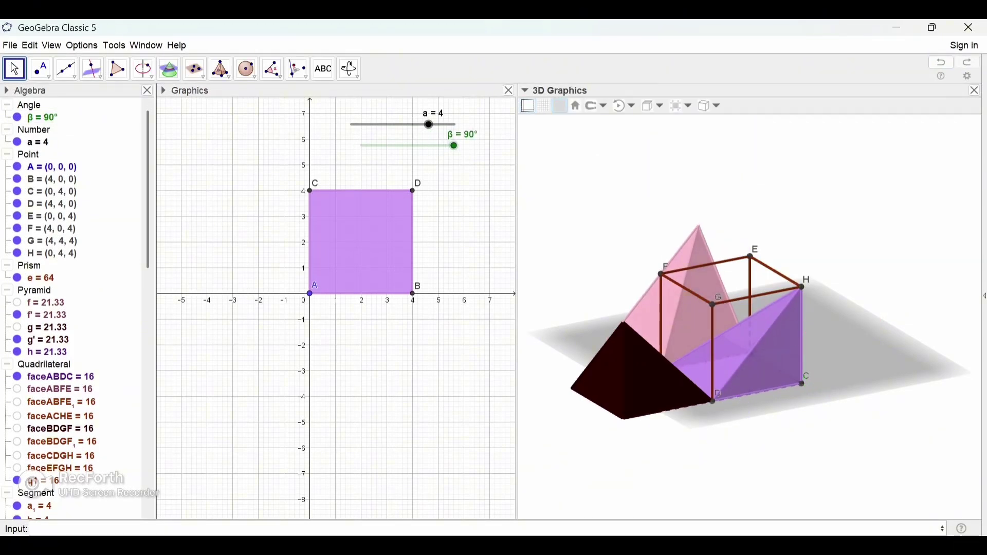
left_click(560, 106)
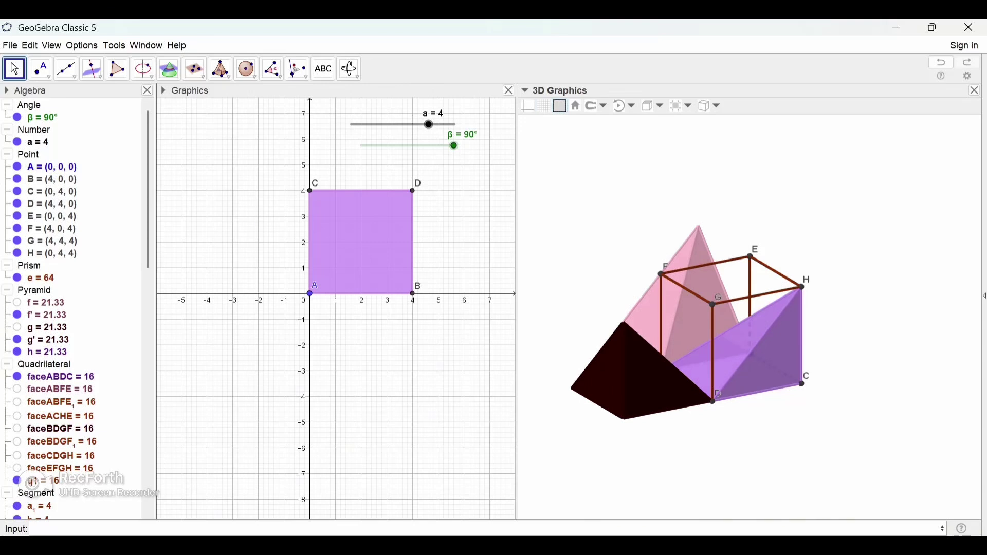
left_click_drag(453, 146, 422, 145)
key("Escape")
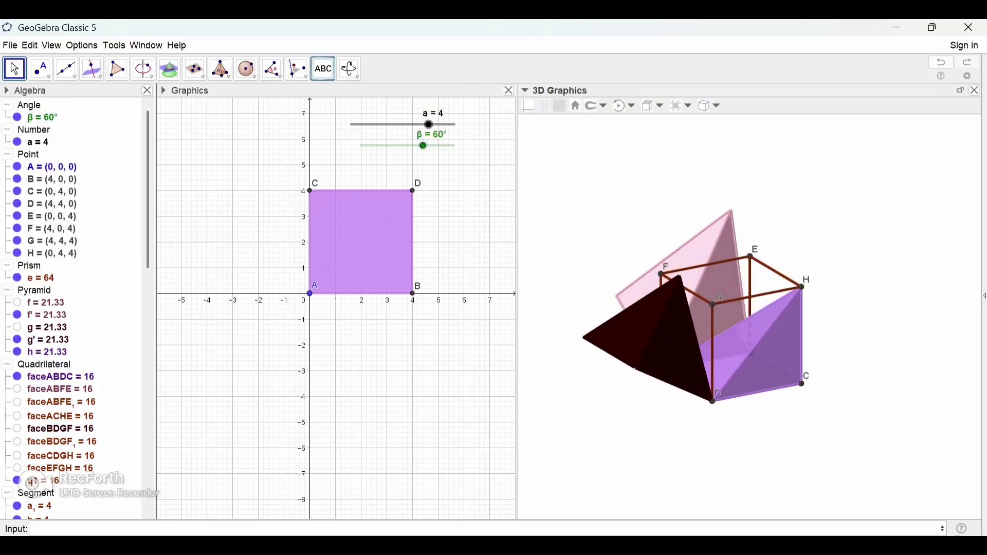
Start a text object above the solids in the 3D view with the content "Volume limas =".
left_click(324, 69)
left_click(627, 175)
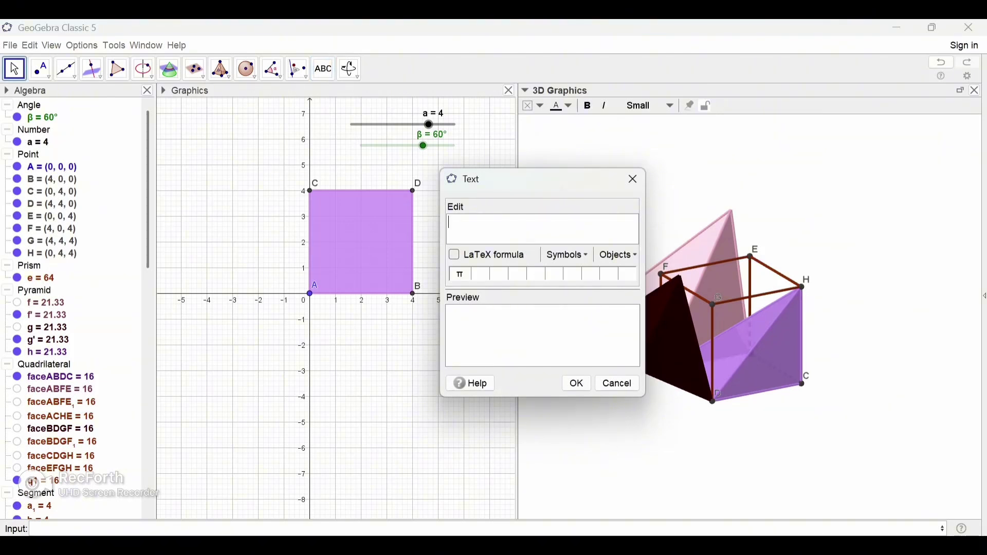
type("Volume lims")
key("BackSpace")
type("as ")
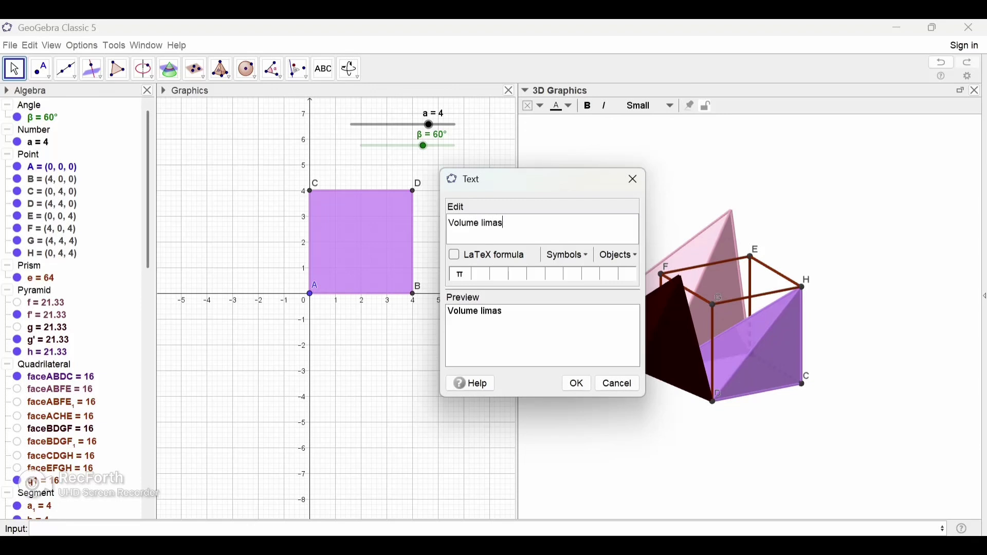
type("+")
key("BackSpace")
type("=")
Enable LaTeX formula for the text and extend it with the fraction 1/3 followed by ". Volume Kubus".
left_click(454, 255)
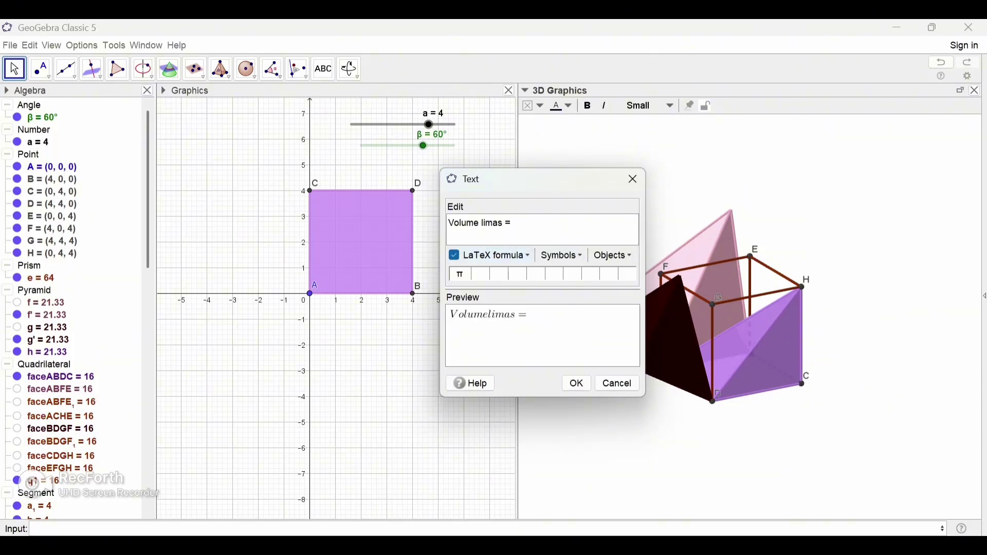
left_click(496, 256)
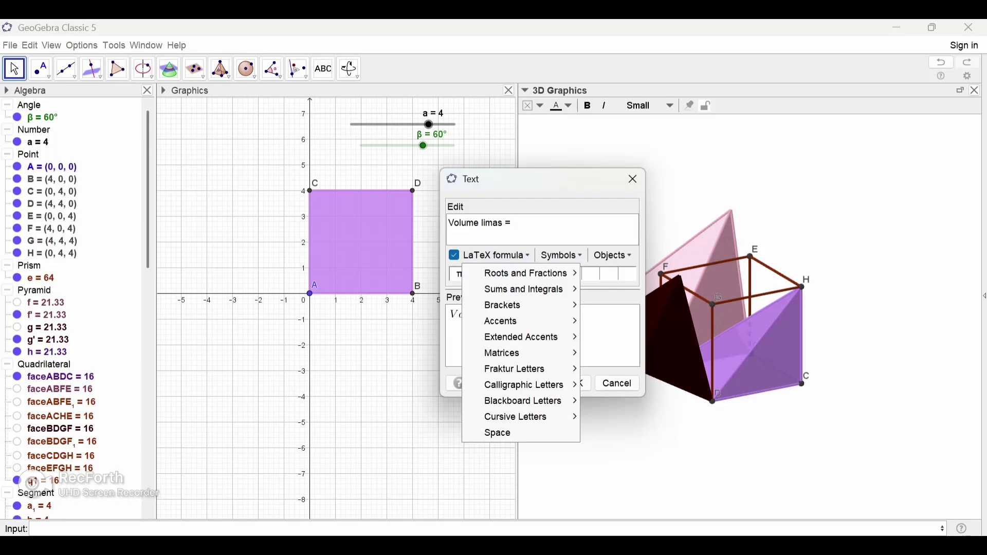
mouse_move(525, 274)
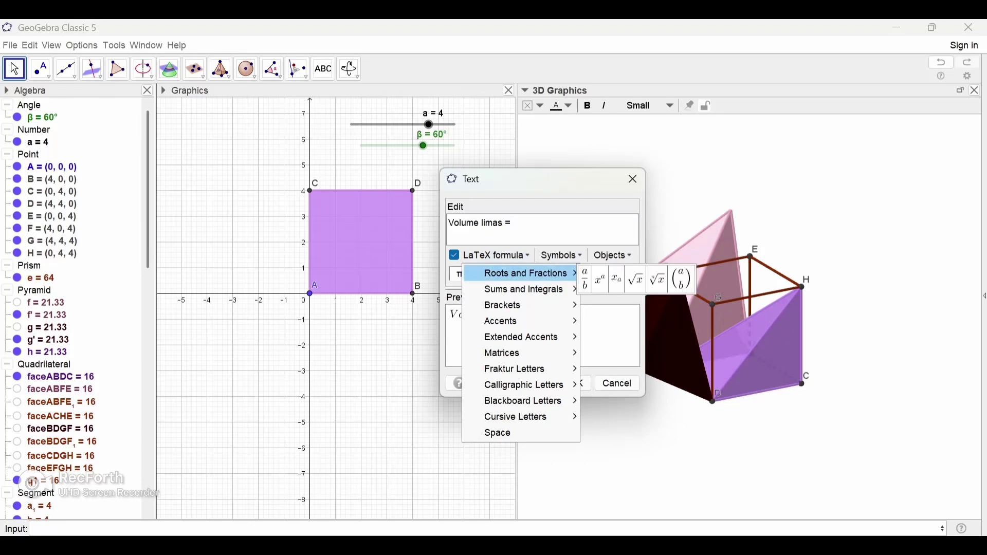
left_click(585, 280)
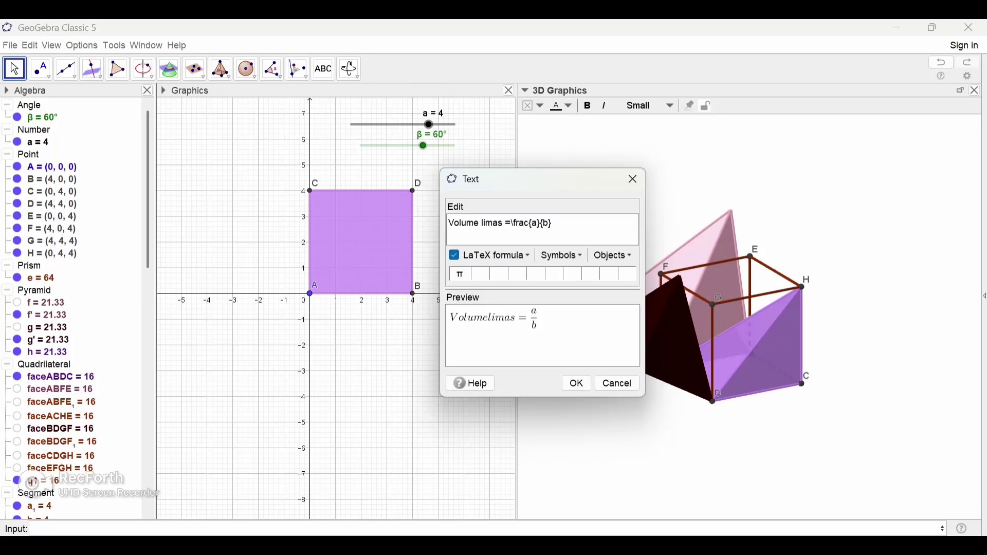
key("BackSpace")
type("1")
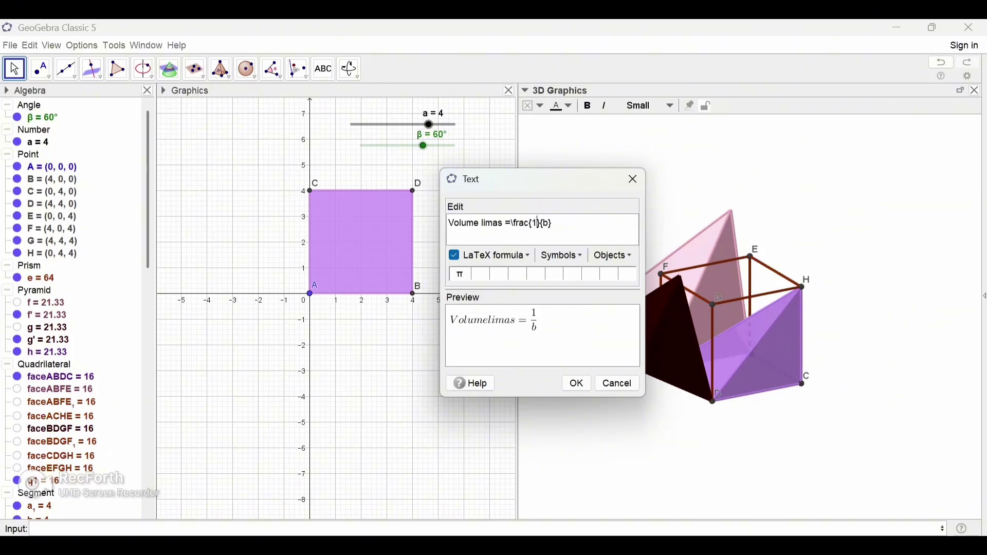
key("BackSpace")
type("3}. Volume Ki")
key("BackSpace")
type("ubus")
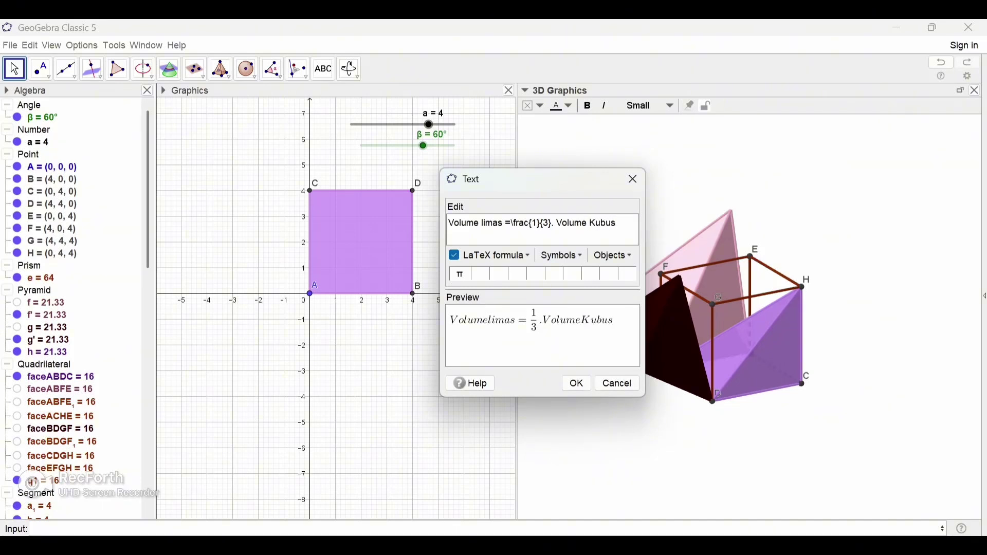
Insert the volume text in the 3D view without LaTeX formatting and turn its LaTeX formula option back on.
left_click(453, 255)
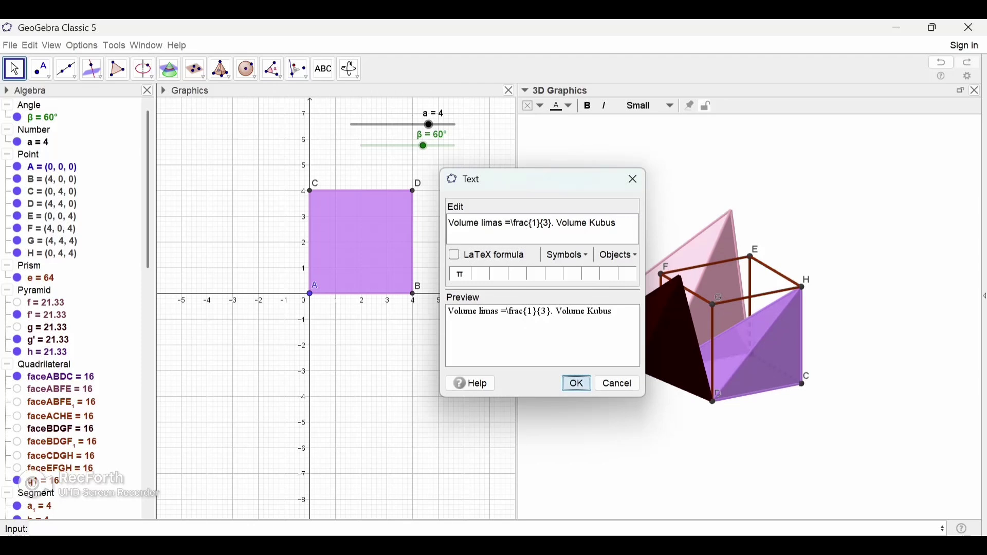
key("Return")
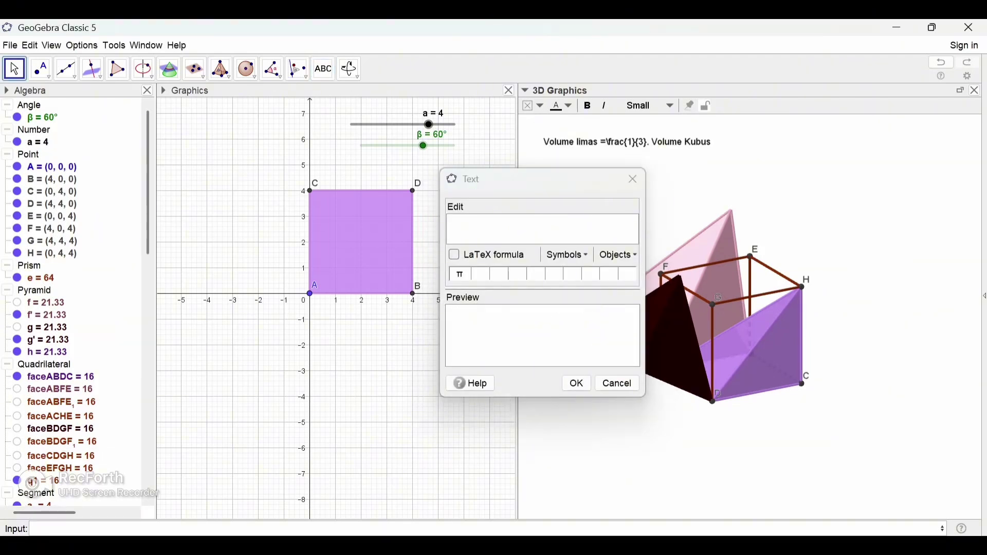
left_click(633, 180)
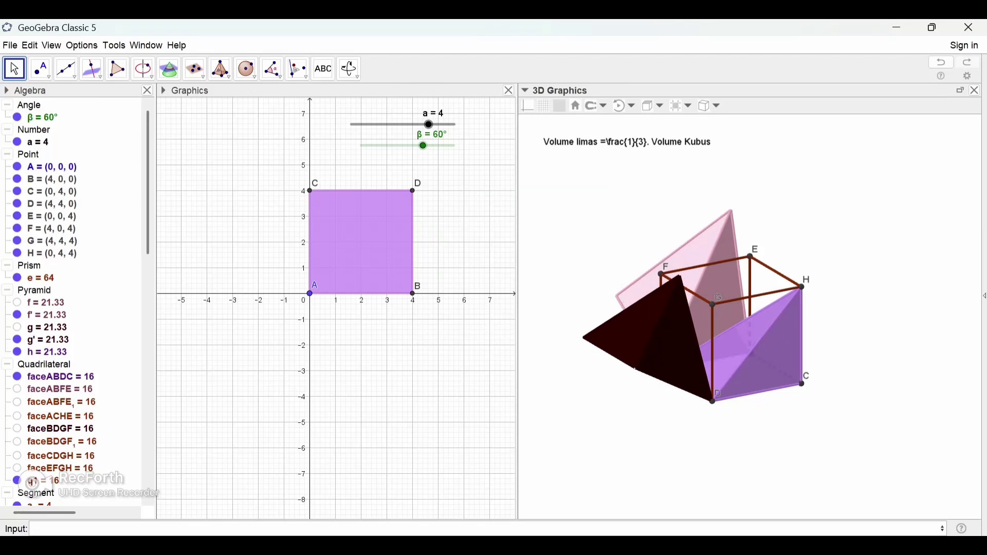
left_click(627, 141)
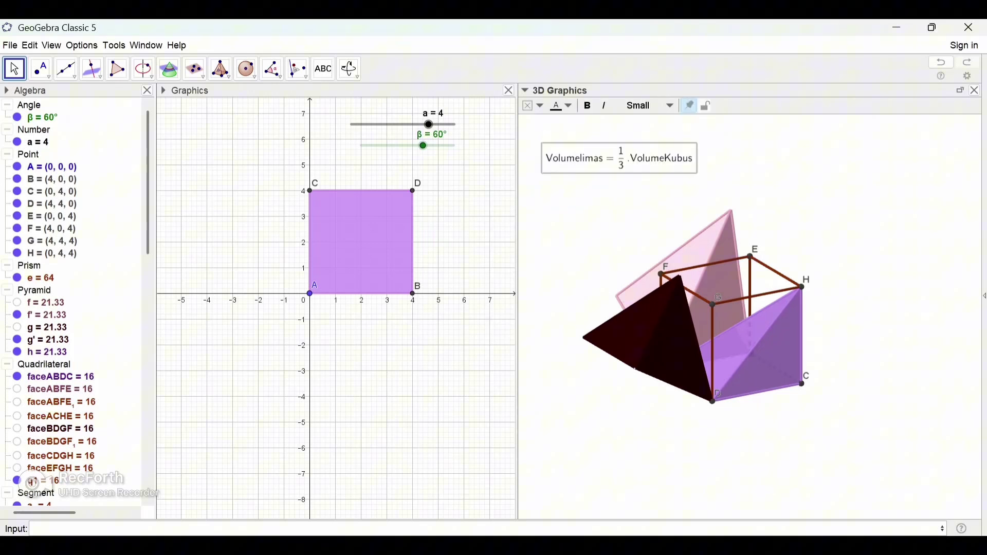
key("Escape")
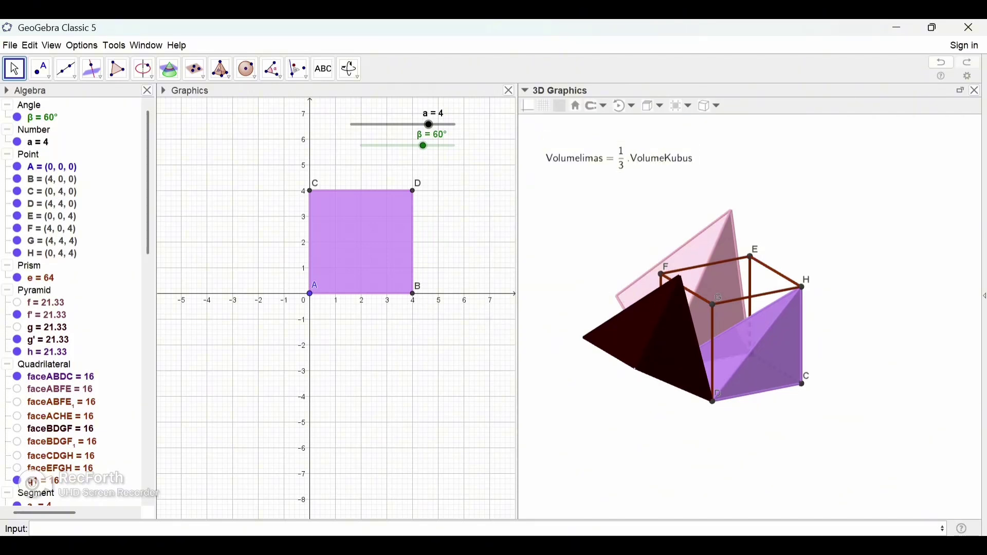
Add extra spaces between the words of "Volume limas" and "Volume Kubus" in the volume text, keeping LaTeX formula on.
left_click(619, 158)
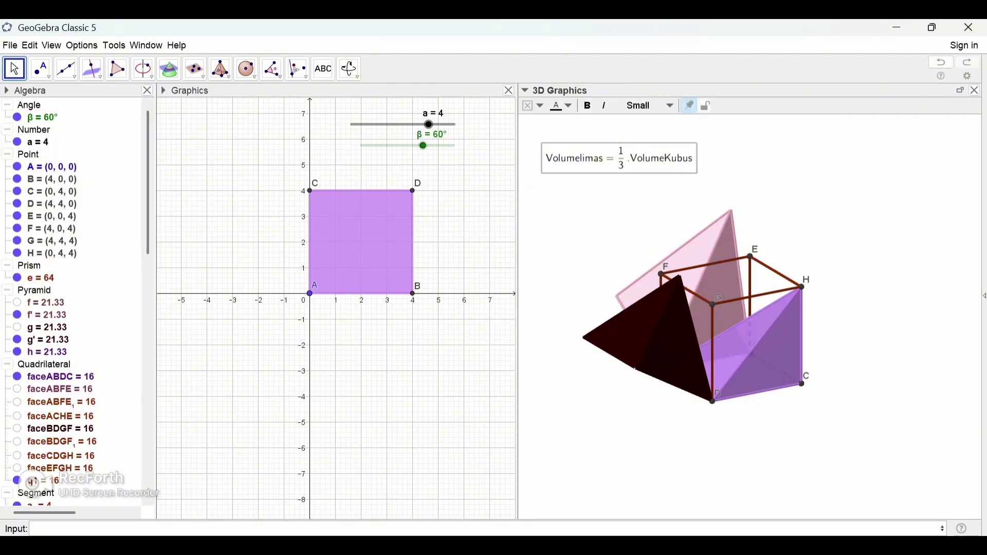
double_click(619, 158)
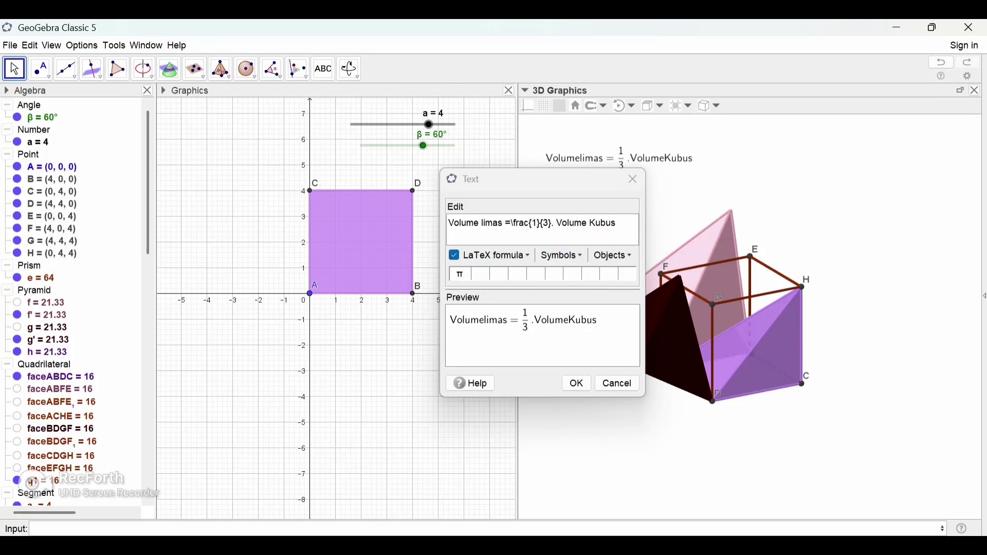
left_click(479, 224)
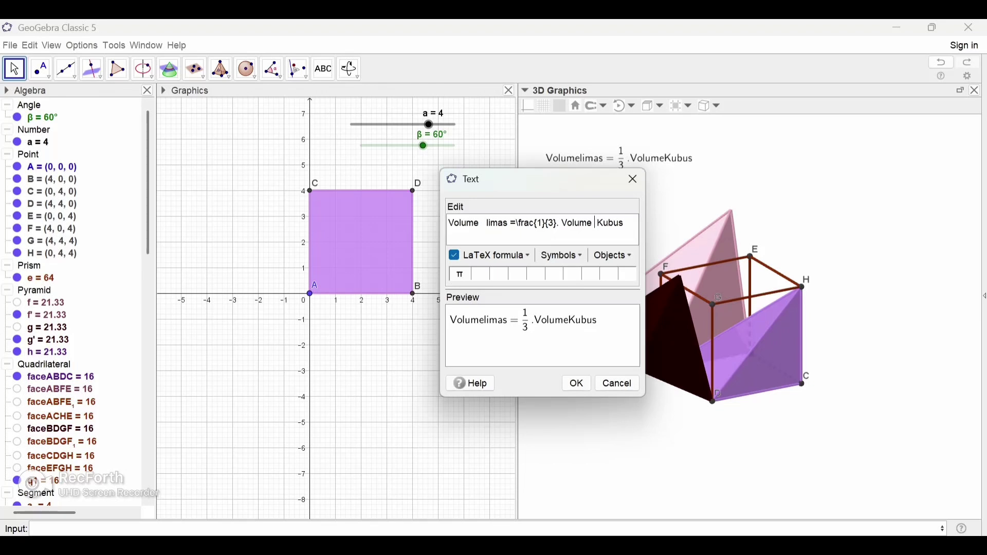
left_click(453, 255)
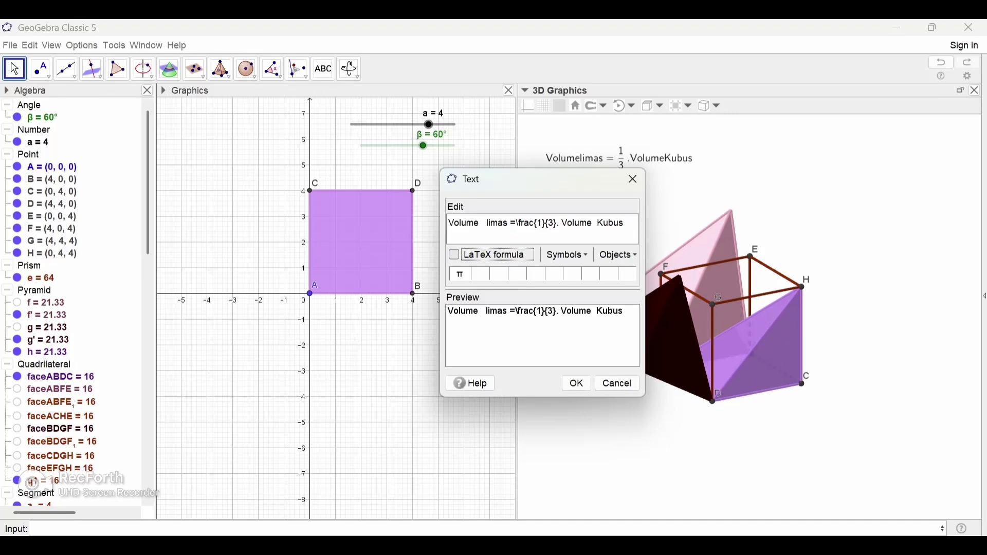
left_click(454, 254)
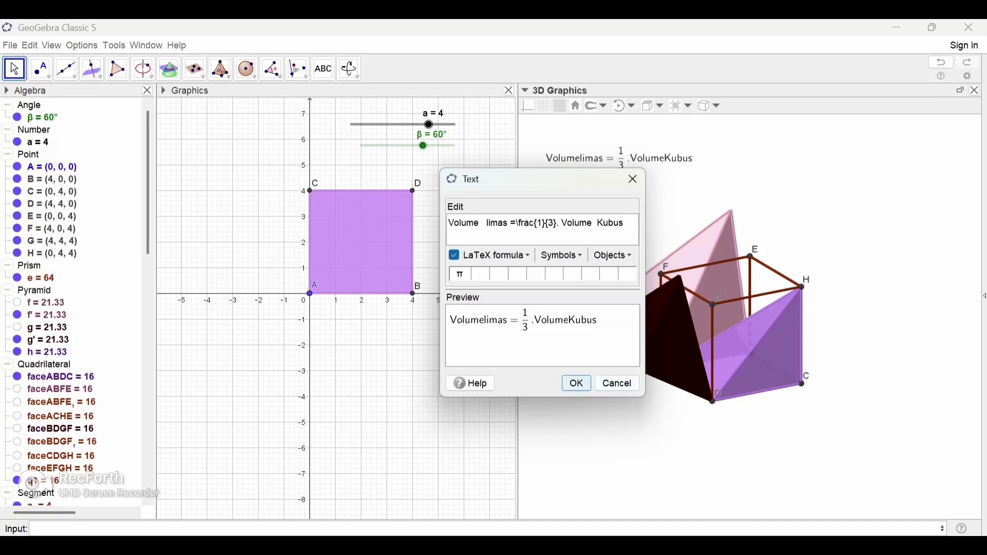
key("Return")
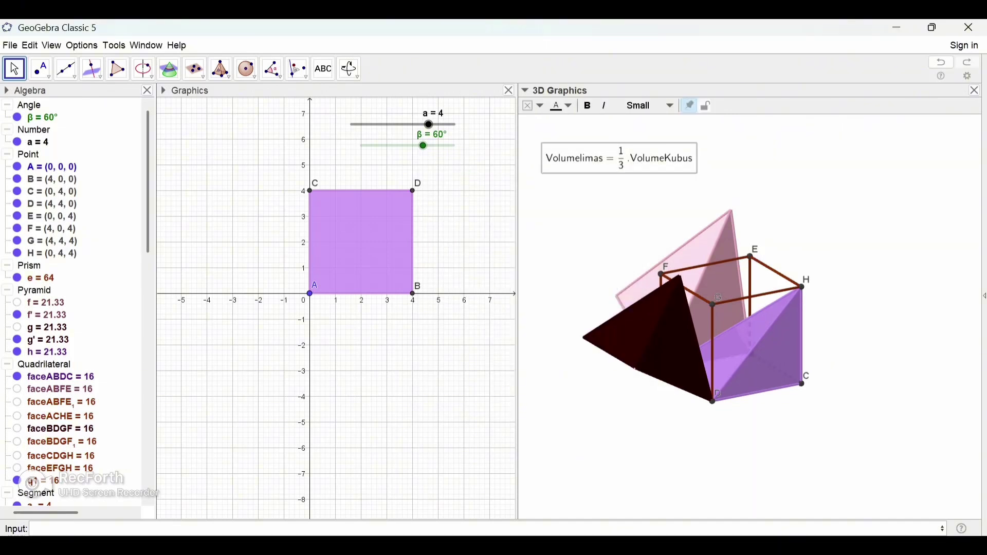
Set the volume text's font size to Large and make it bold and italic.
right_click(659, 161)
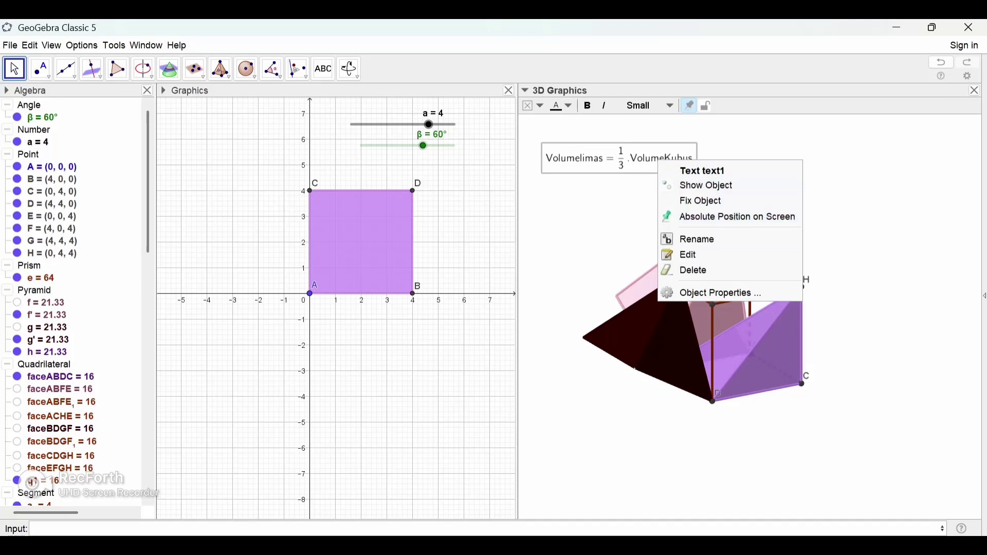
left_click(714, 293)
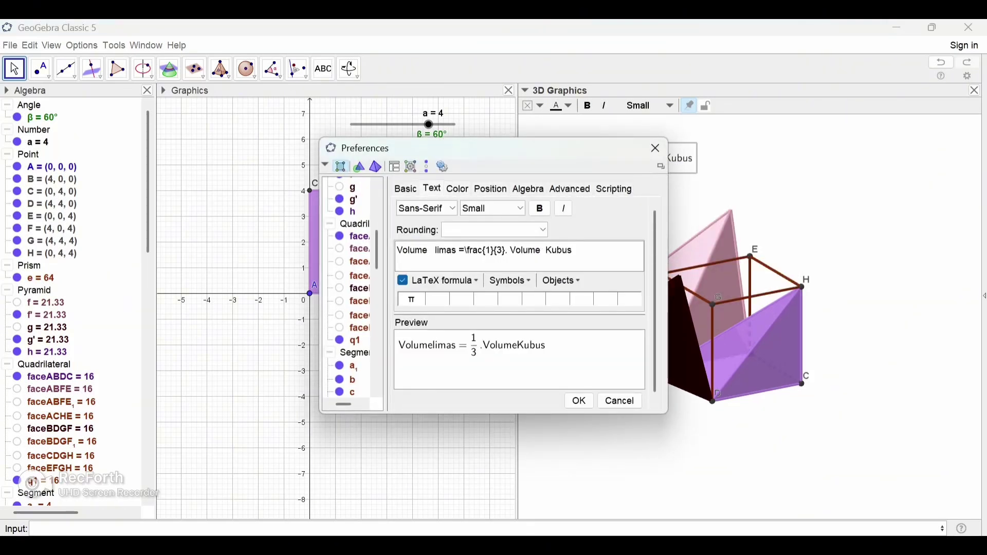
left_click(493, 208)
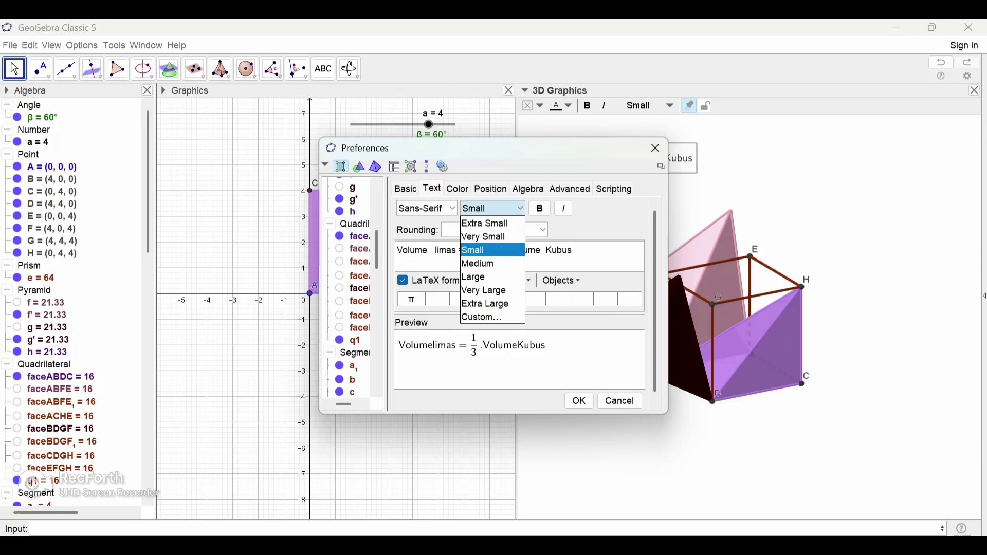
left_click(493, 277)
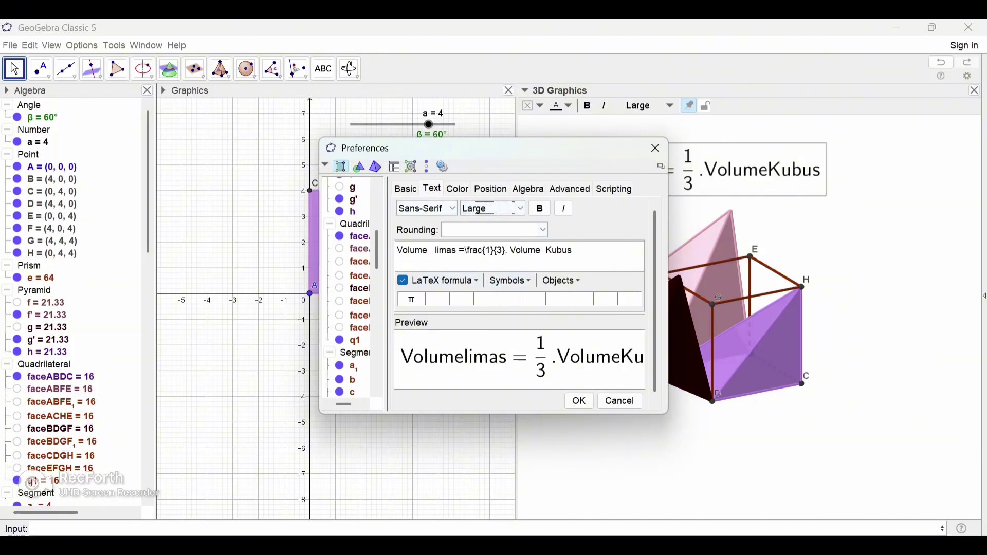
left_click(539, 209)
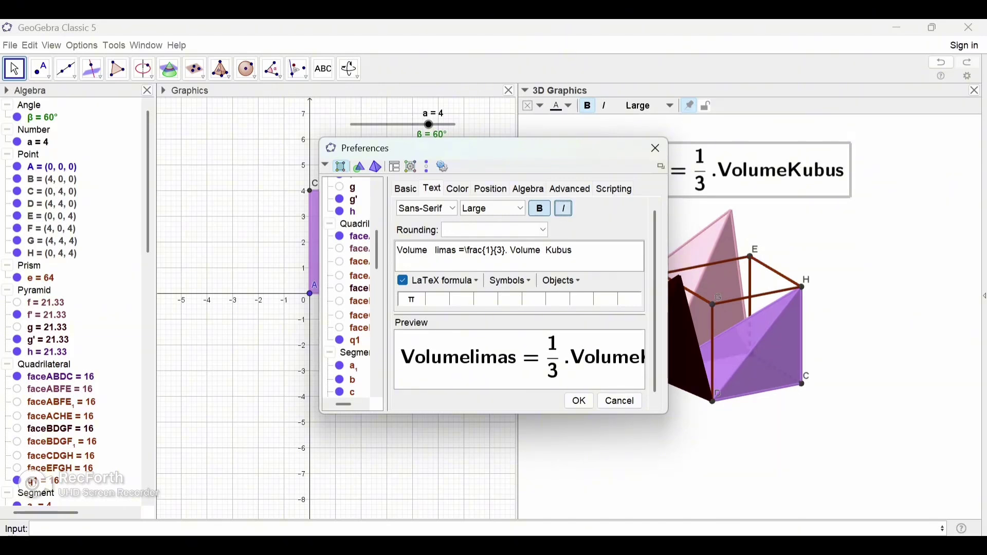
left_click(564, 208)
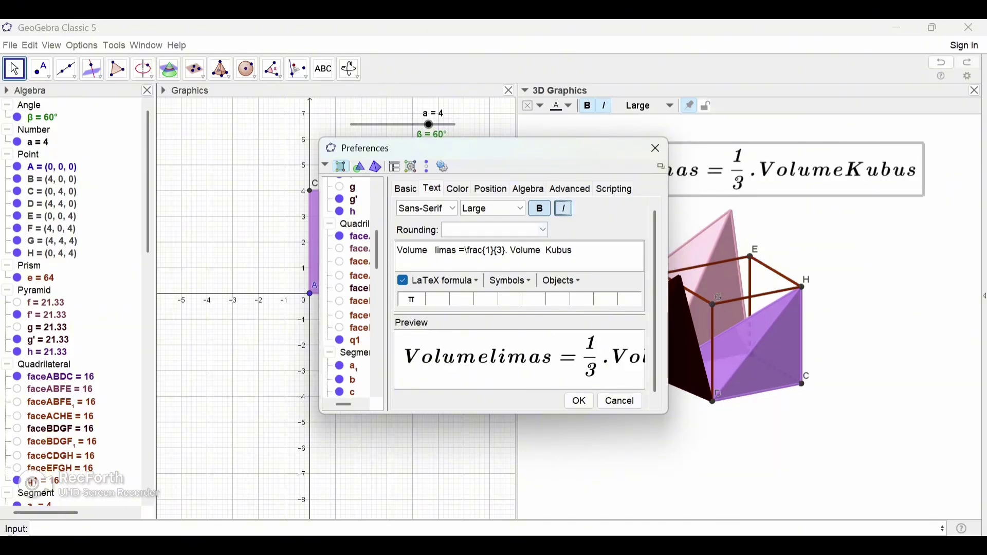
Give the volume formula text a Light Yellow background and move it slightly up and right above the solids in the 3D view.
left_click(457, 189)
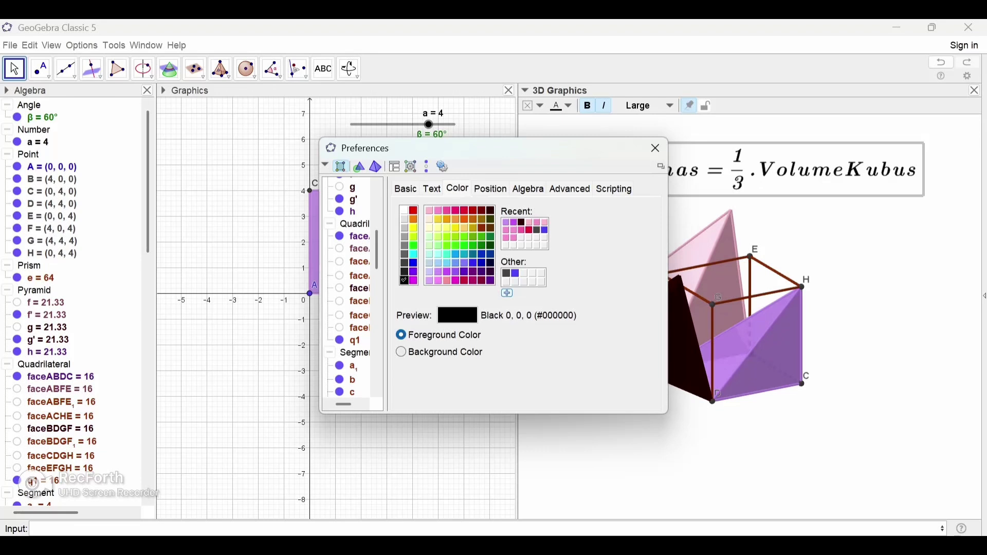
left_click(401, 352)
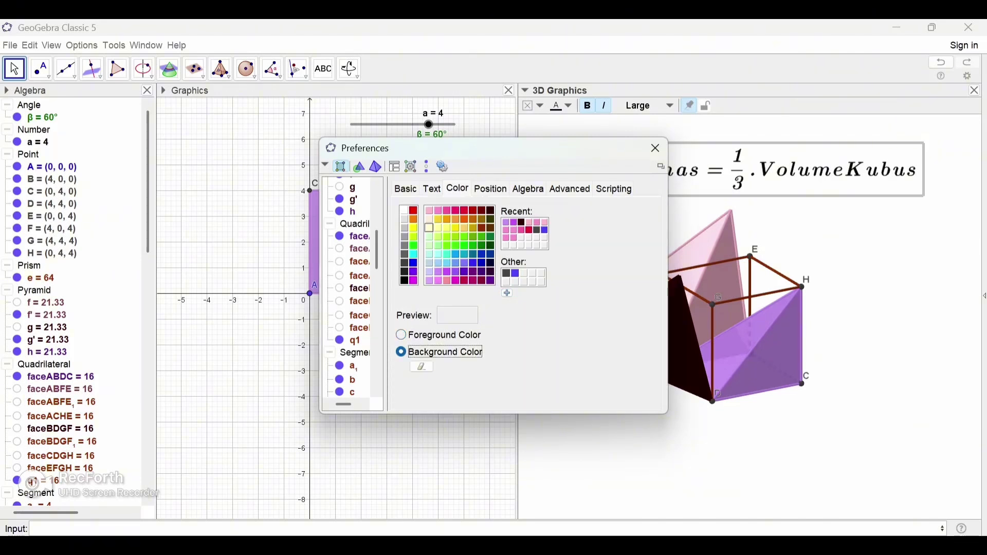
left_click(430, 228)
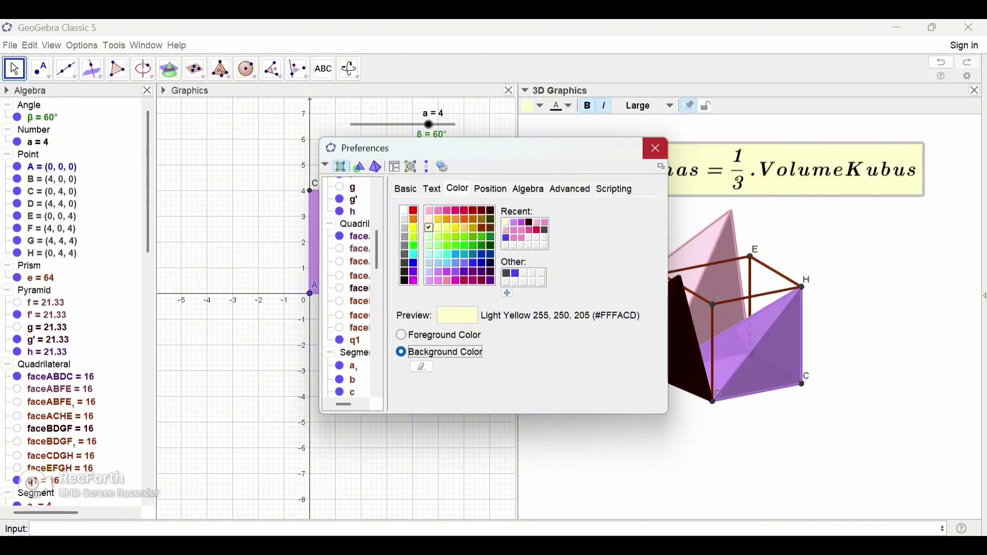
left_click(656, 148)
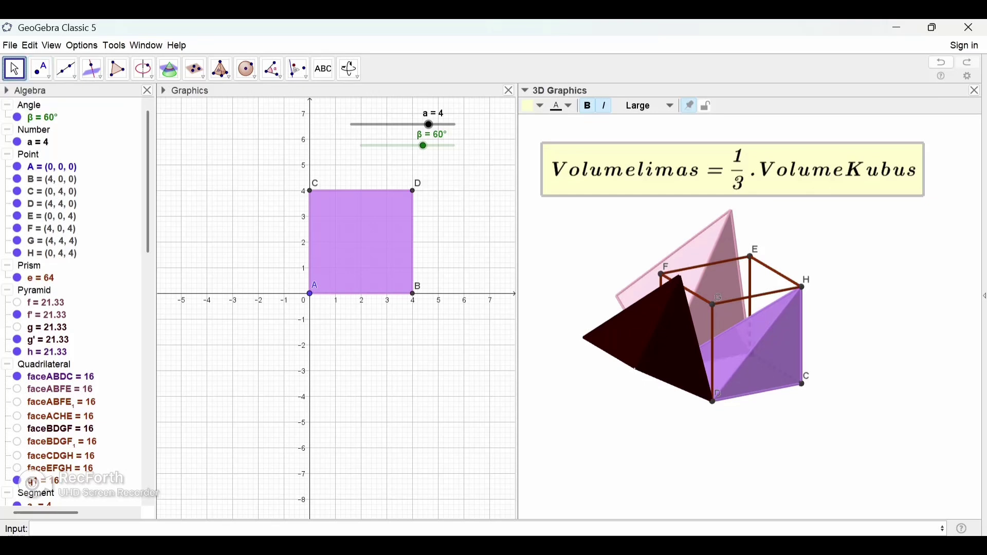
mouse_move(733, 170)
left_mouse_down()
mouse_move(756, 175)
mouse_move(764, 159)
mouse_move(739, 153)
mouse_move(746, 157)
left_mouse_up()
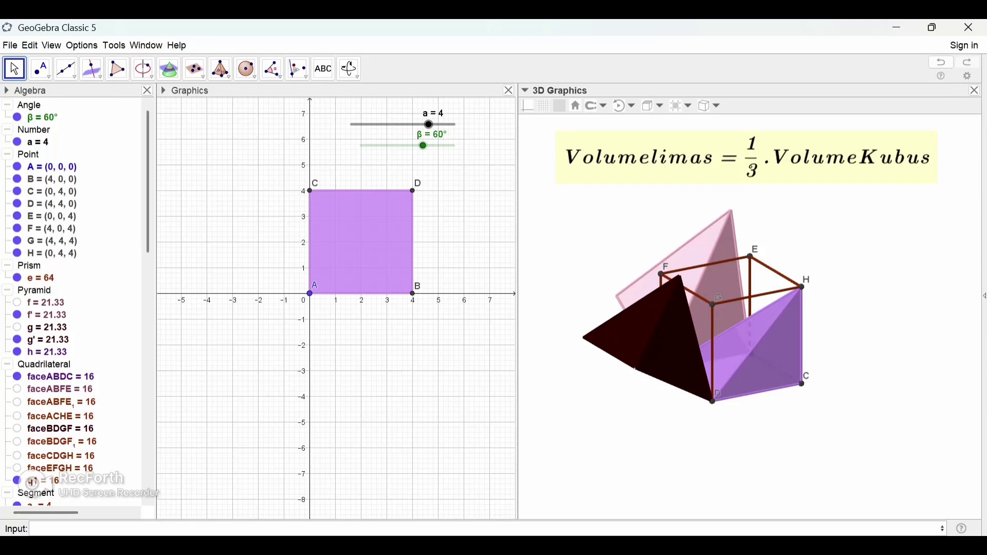
Start a new text in the 3D view below the solids with the first line "Volume Kubus = 3. volume limas".
left_click(324, 68)
left_click(398, 277)
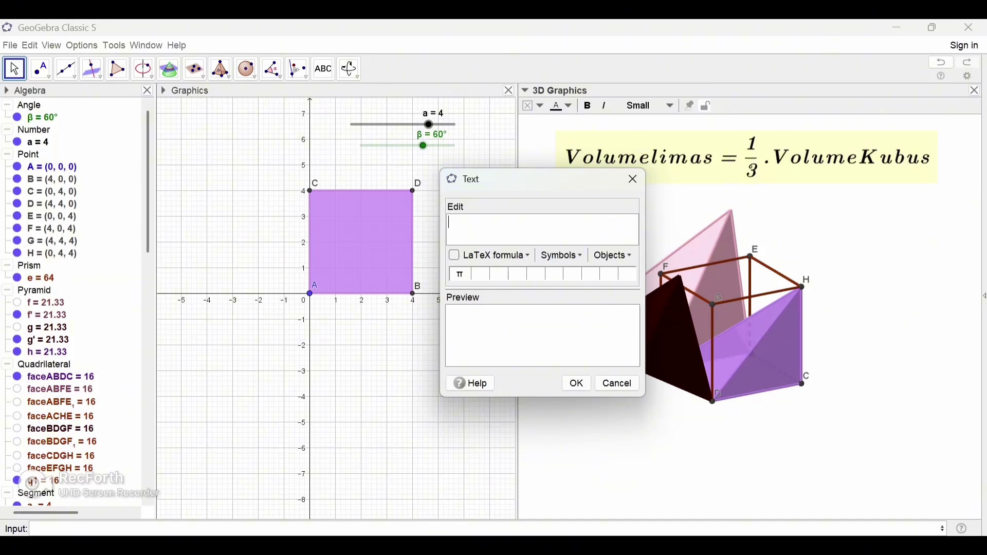
type("V")
type("plum")
key("BackSpace")
key("BackSpace")
key("BackSpace")
key("BackSpace")
key("BackSpace")
type("Volume Kubus")
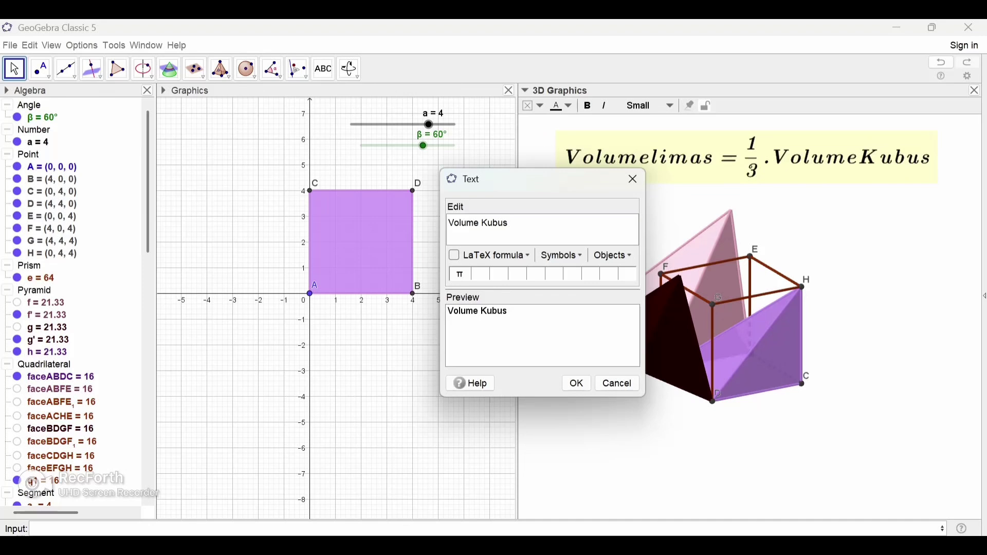
type(" +")
key("BackSpace")
type("= 3. volume limas")
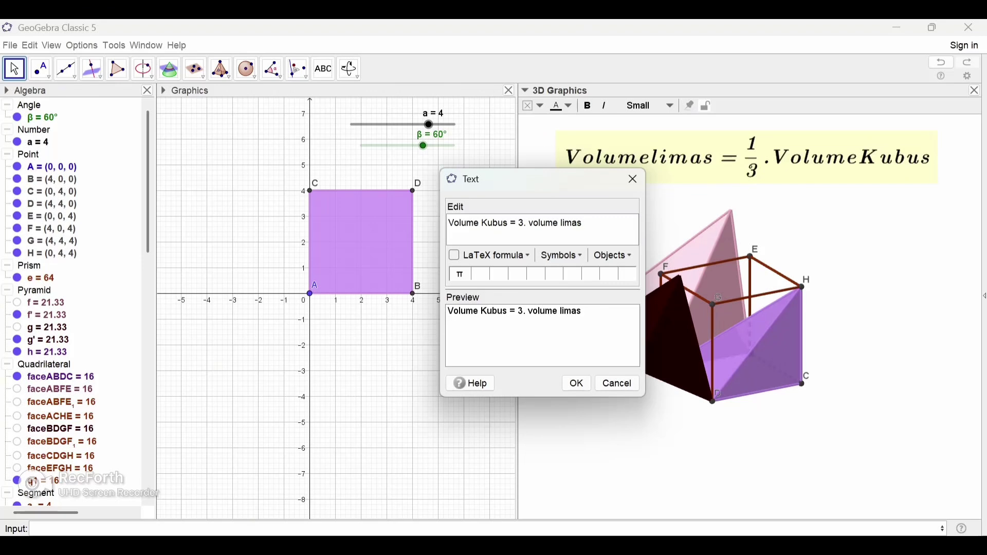
Add the second line "volume limas = 1/3 volume kubus" to the text, with extra spaces before the equals sign.
key("Return")
type("volume limas =")
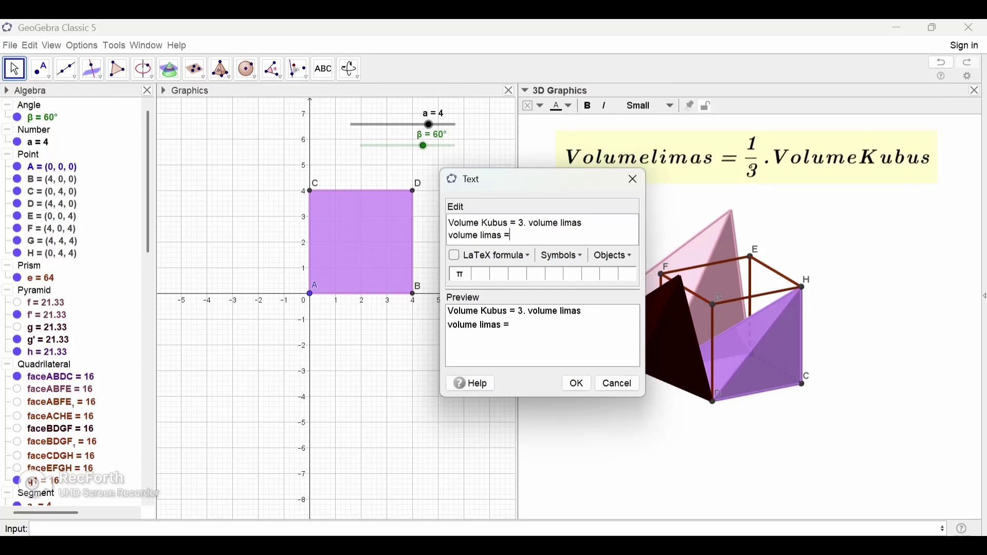
key("BackSpace")
type("=")
key("BackSpace")
key("BackSpace")
type("= 1/3 volume kubus")
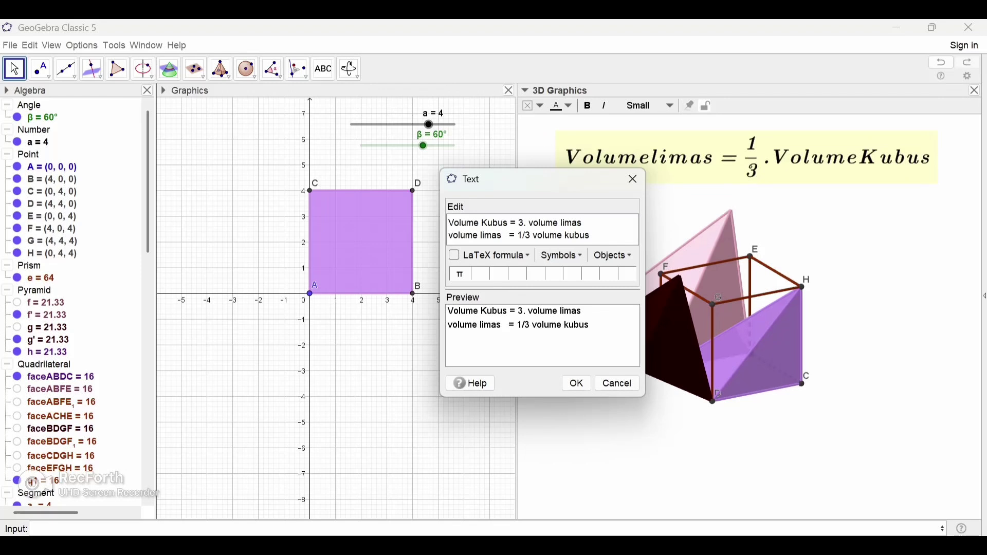
Add an indented third line "= 1/3 . sisi. sisi. sisi" to the text.
key("Return")
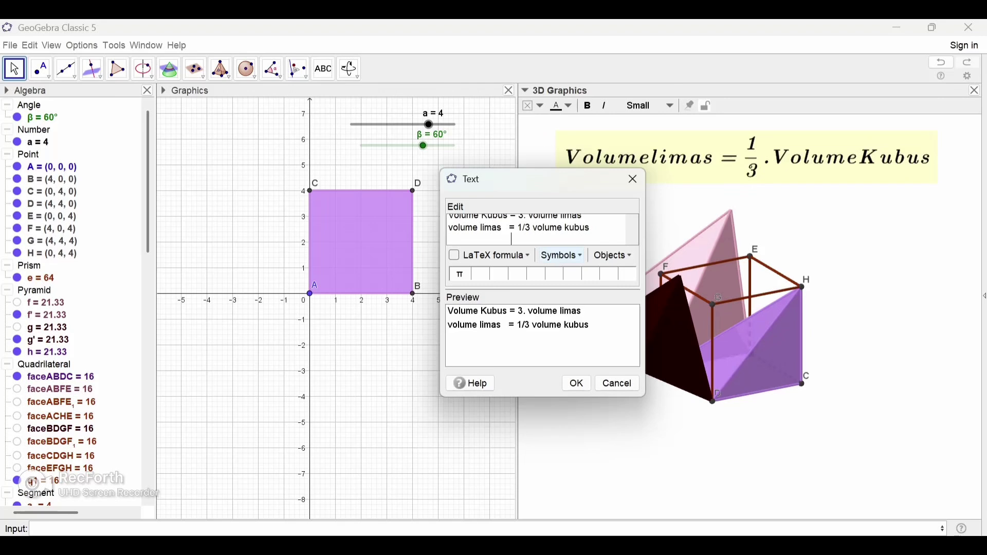
type("=")
type("1/3.")
key("BackSpace")
type(". s")
key("BackSpace")
type("sisi. sisi. s")
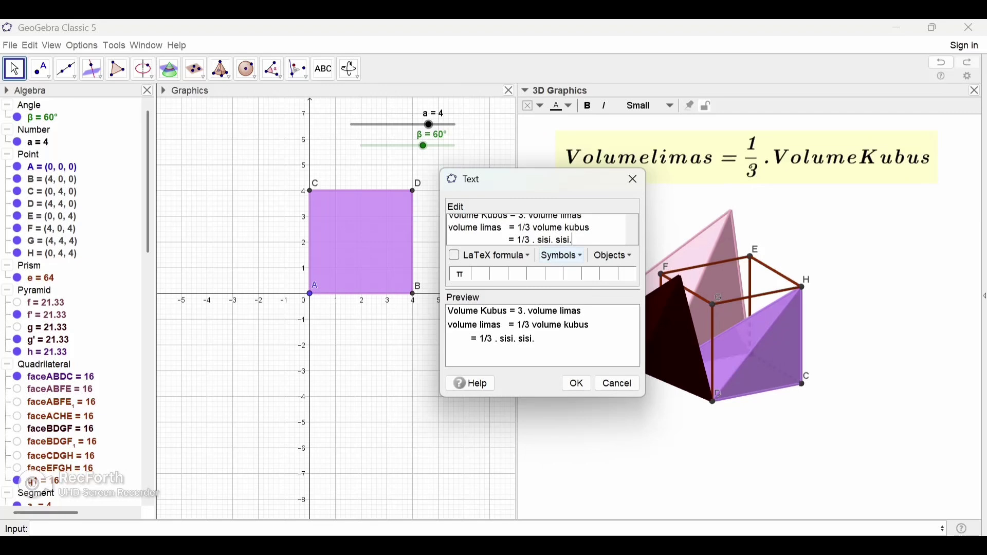
type("isi")
Add an indented fourth line "=1/3 . alas segitiga. tinggi" to the text.
key("Return")
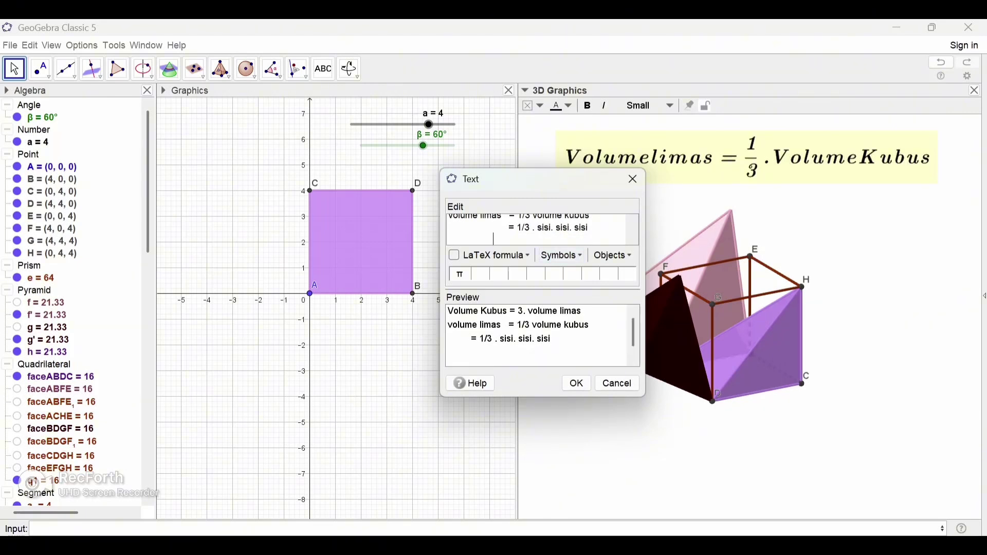
type("=1/3 . alas segiti")
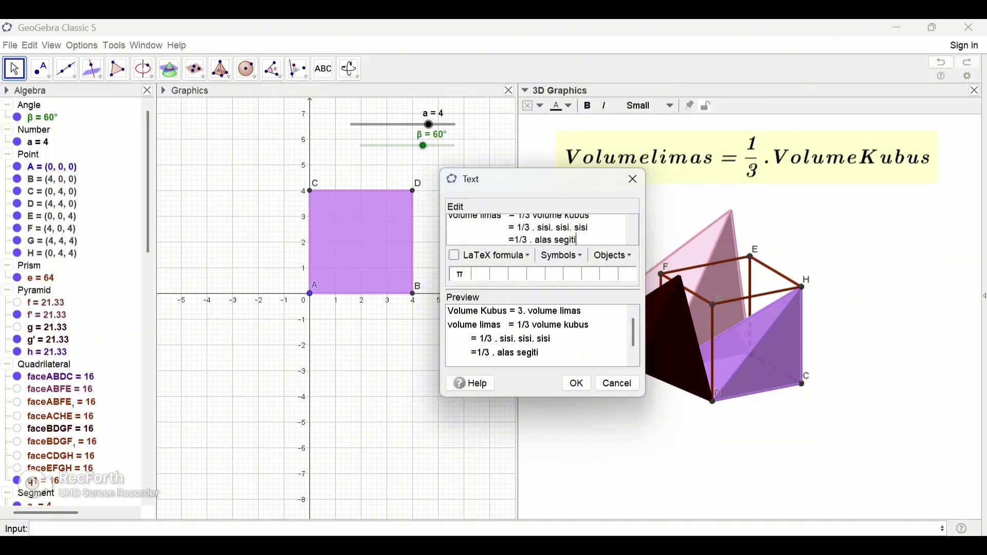
type("ga. tinggi")
Adjust the leading spaces so the equals signs of the last three lines align, and insert the text in the 3D view.
left_click(632, 222)
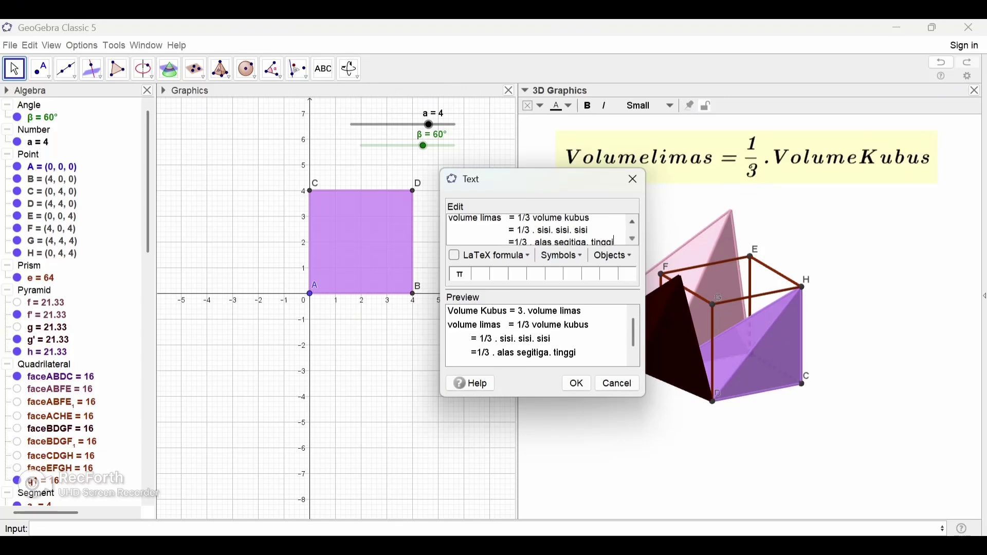
left_click(632, 222)
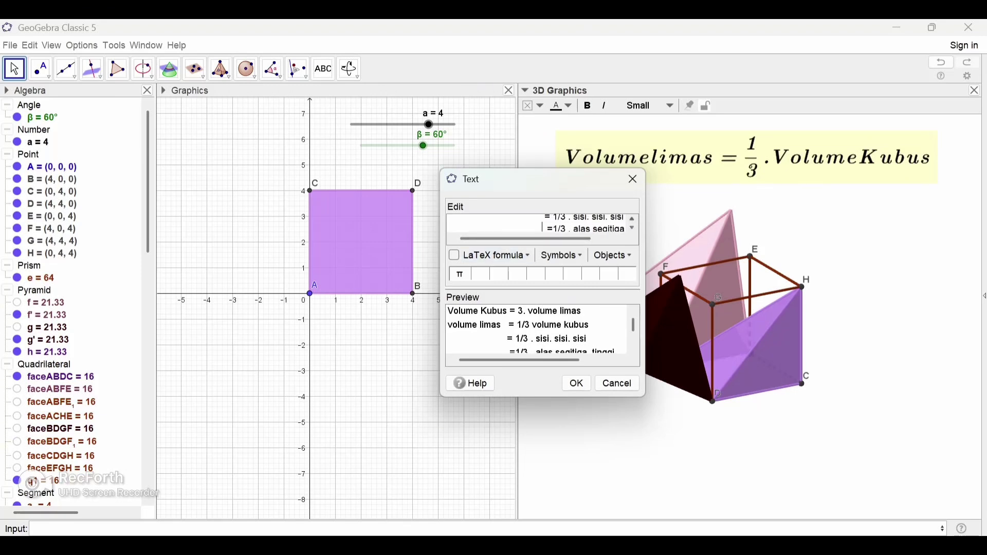
key("Up")
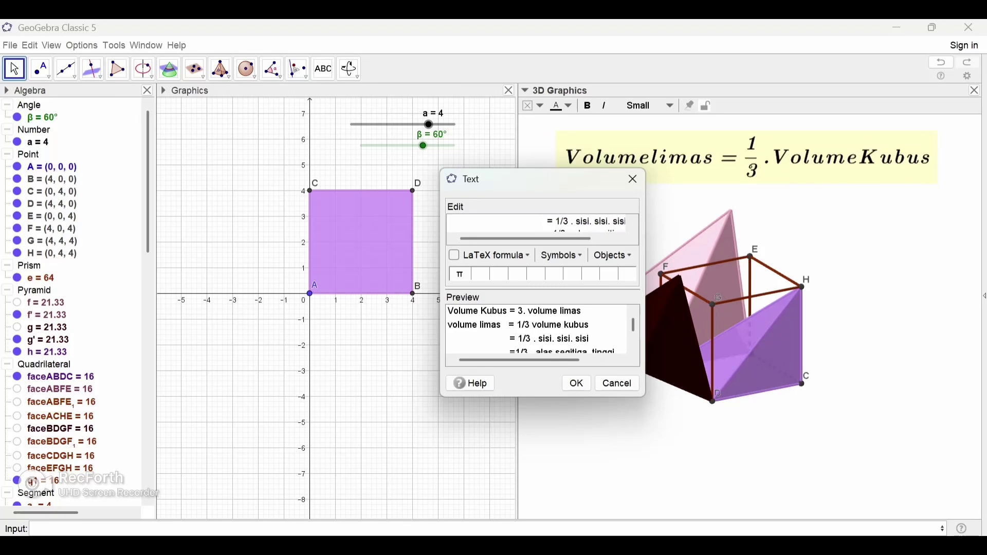
left_click(631, 219)
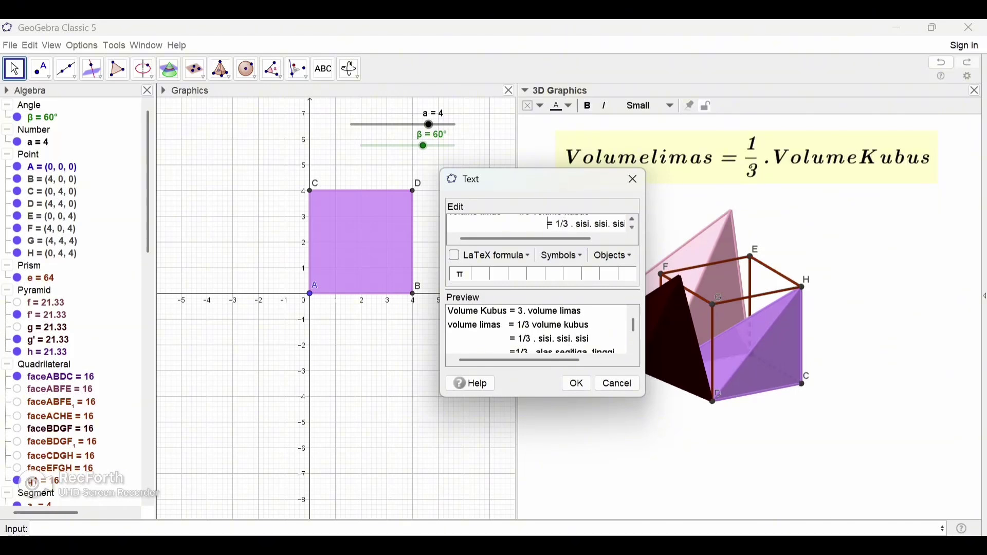
left_click(632, 220)
left_click(631, 219)
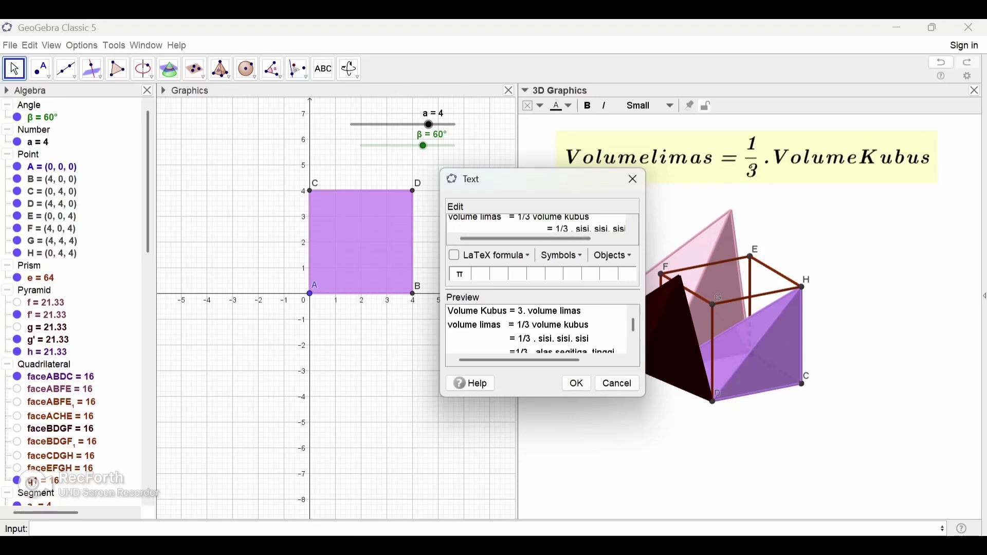
key("Up")
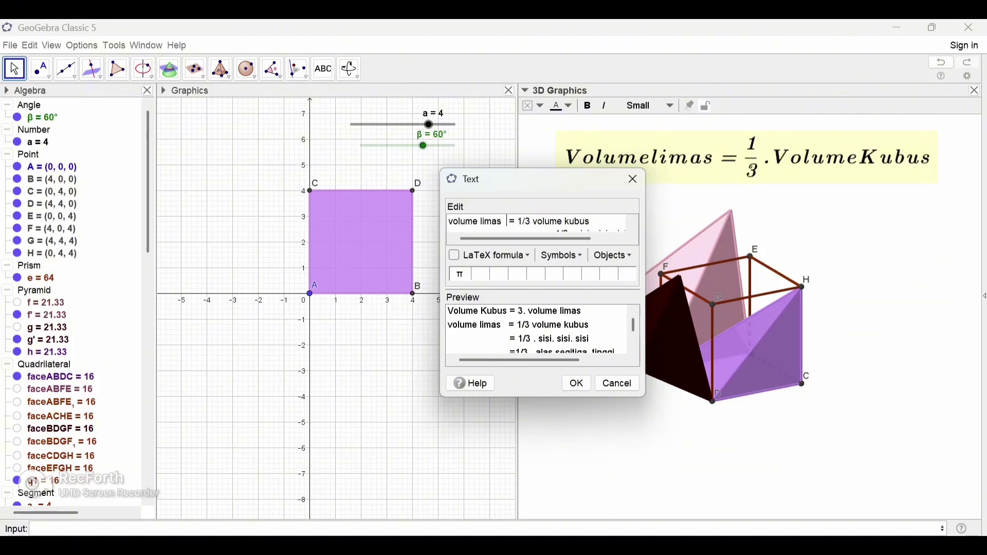
key("BackSpace")
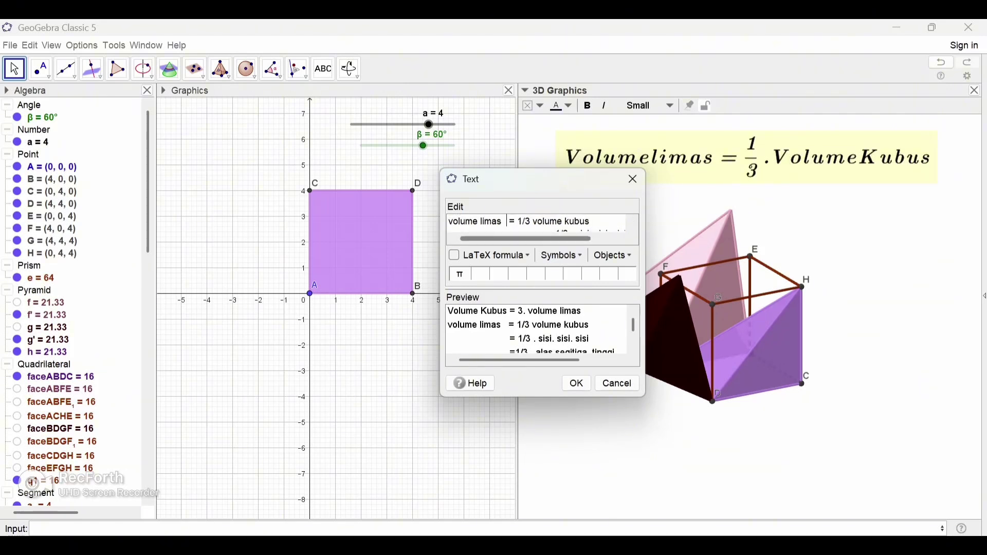
left_click(577, 383)
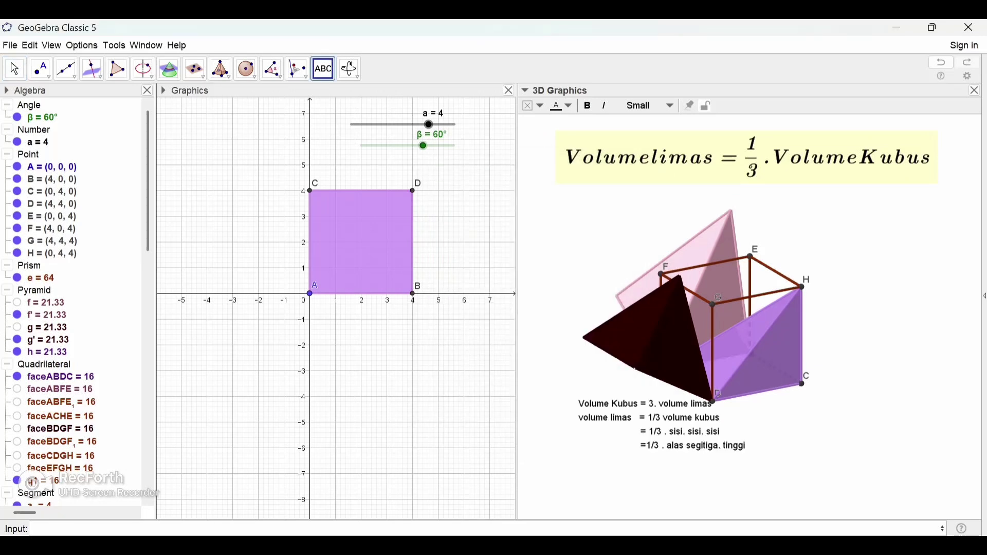
Move the four-line text down and left, clear of the solids, and dismiss the extra text dialog.
left_click_drag(658, 424, 631, 455)
left_click(632, 456)
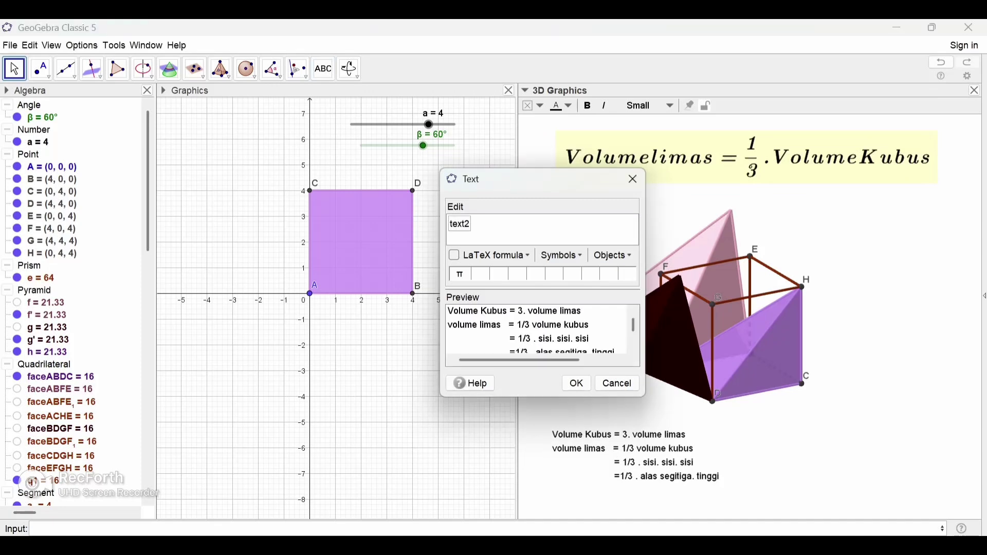
left_click(632, 179)
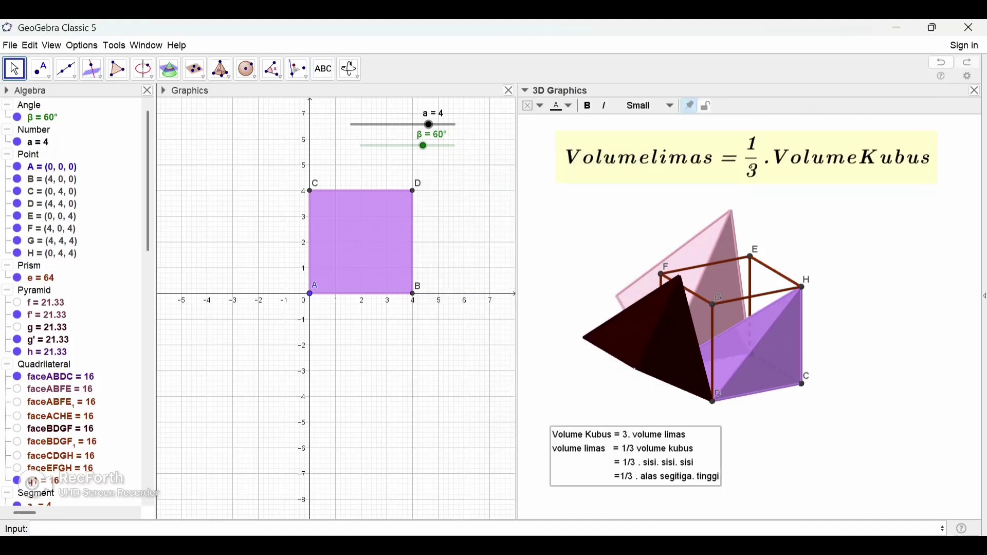
Make the four-line text bold and set its font size to Medium in its object properties.
double_click(636, 455)
right_click(635, 454)
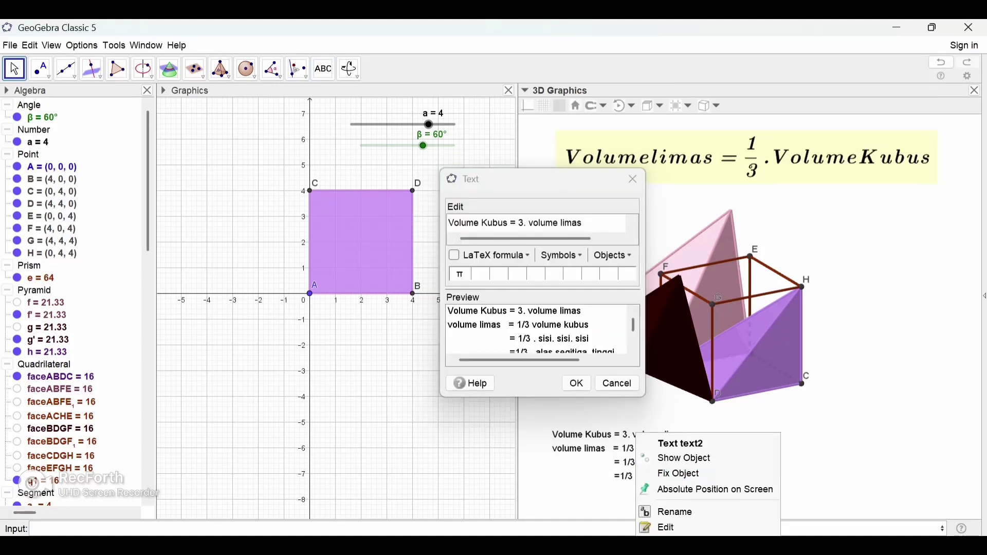
left_click(686, 554)
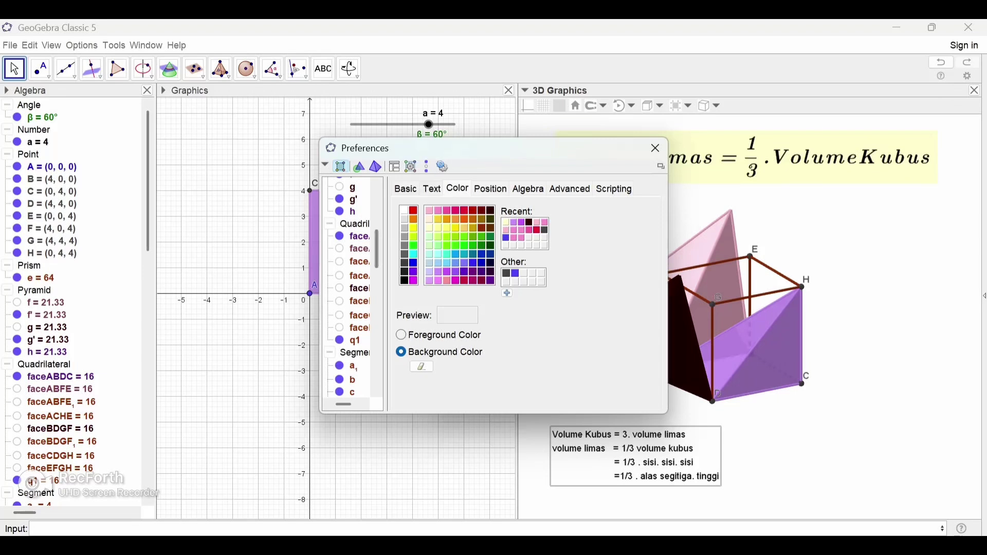
left_click(432, 189)
left_click(540, 208)
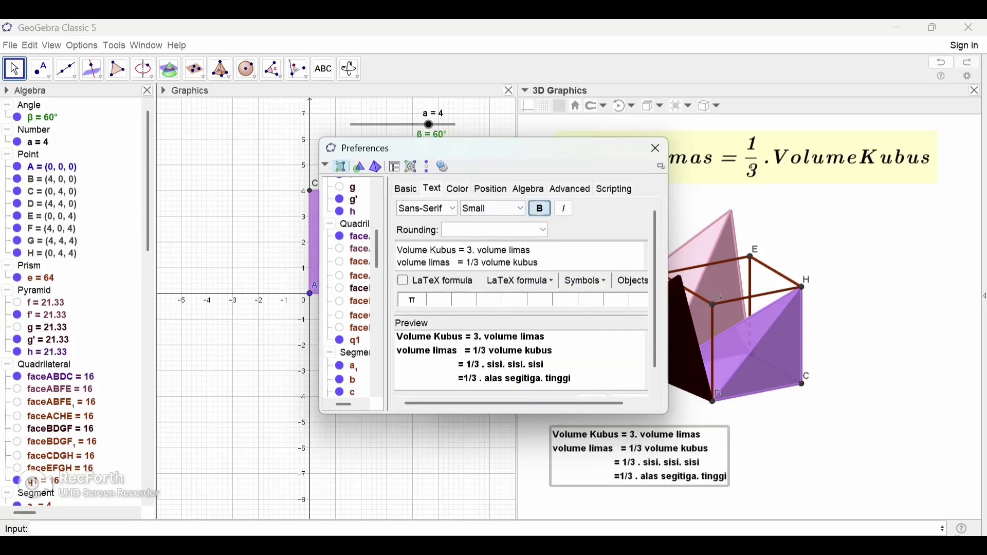
left_click(493, 208)
left_click(483, 262)
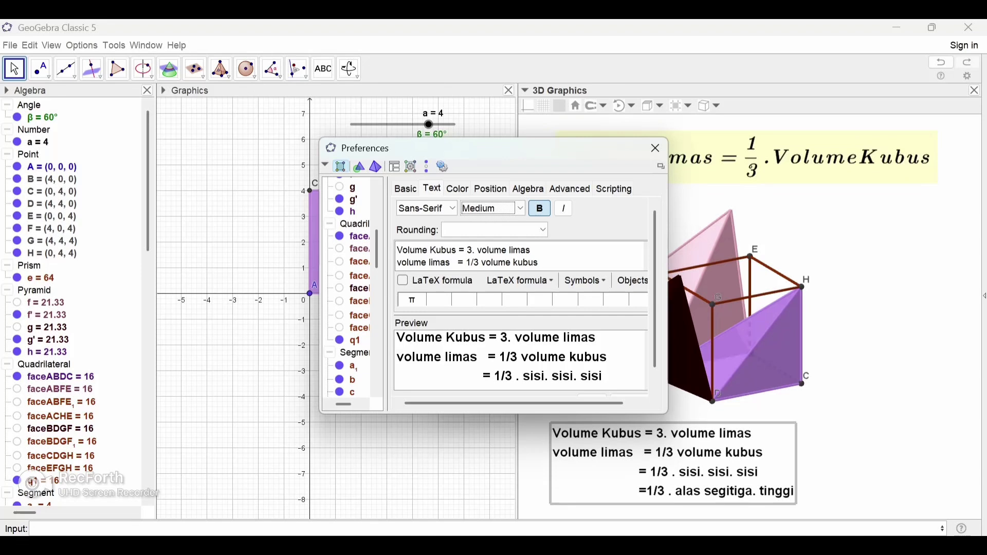
Give the four-line text a Light Yellow background and shift it slightly to the right below the solids.
left_click(457, 189)
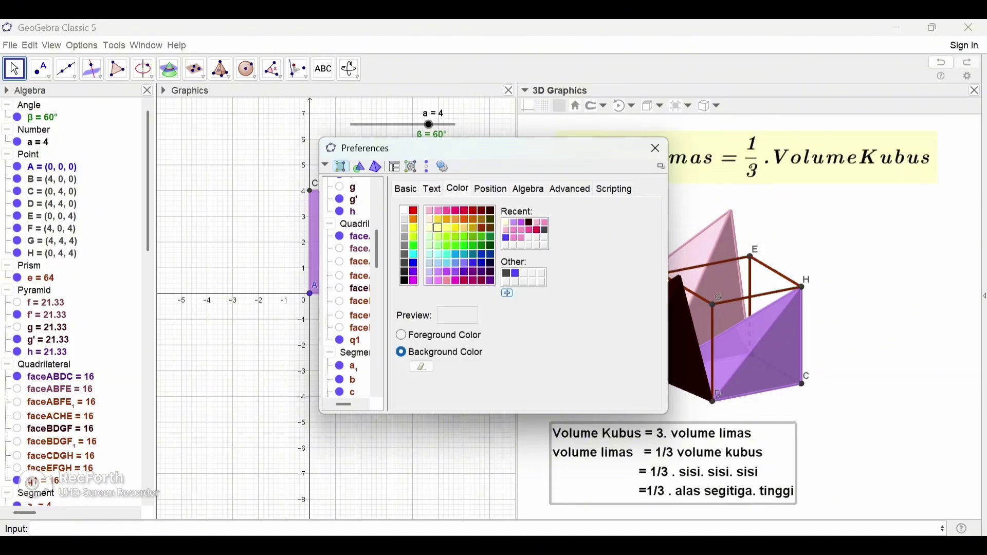
left_click(429, 227)
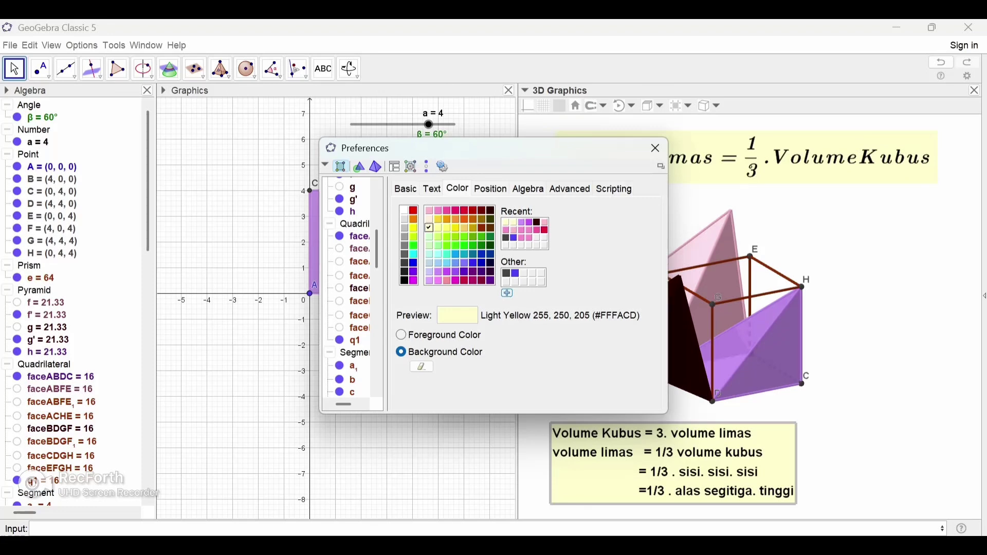
left_click(655, 149)
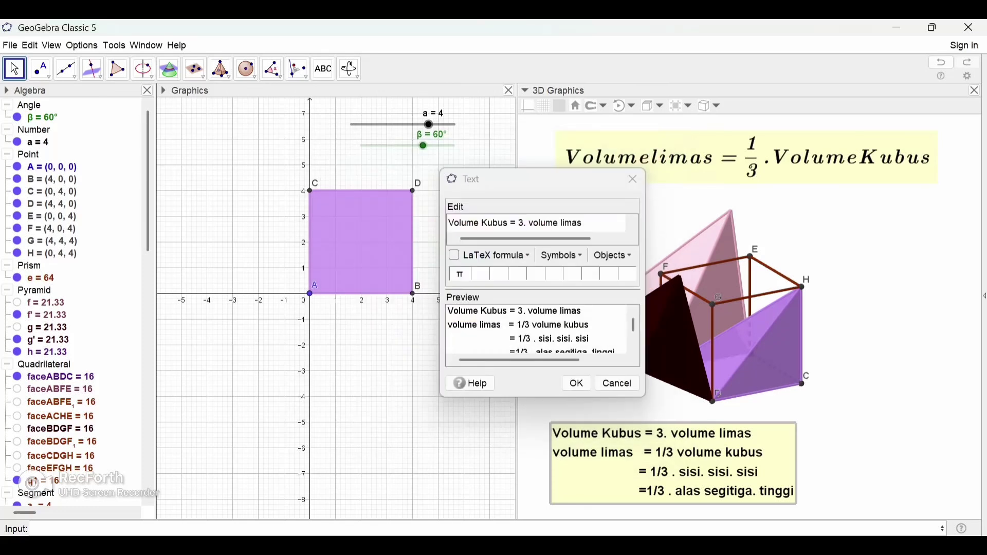
left_click(633, 179)
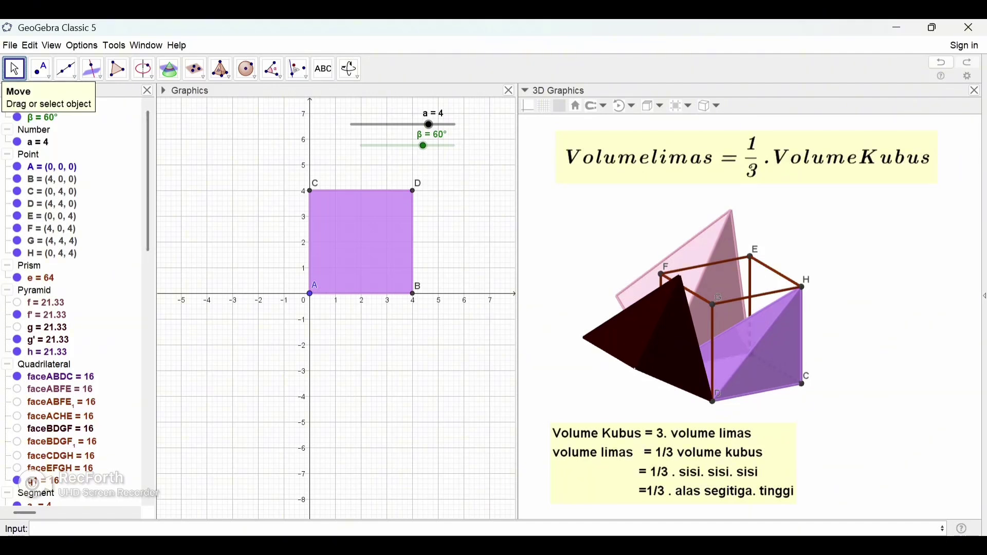
left_click(41, 68)
left_click_drag(673, 463, 683, 465)
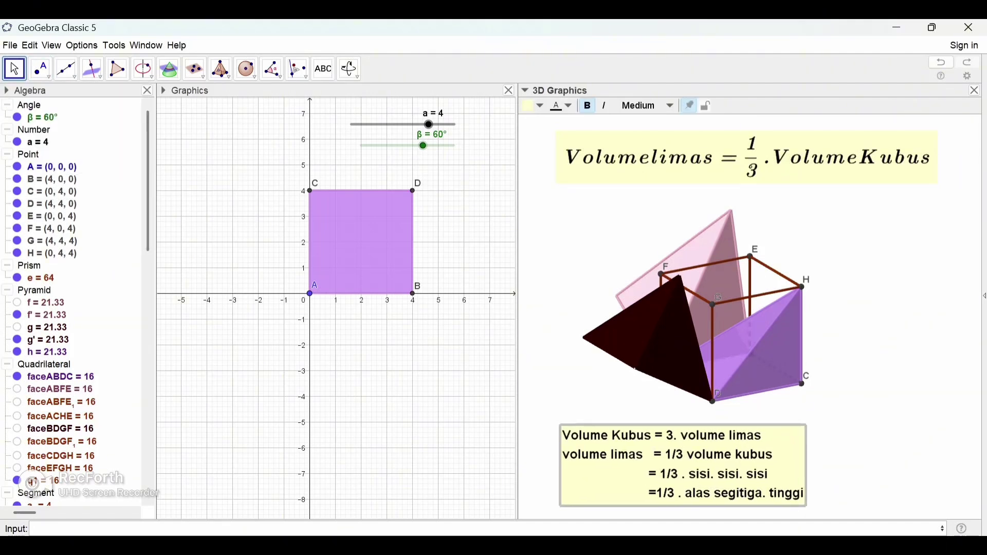
key("Escape")
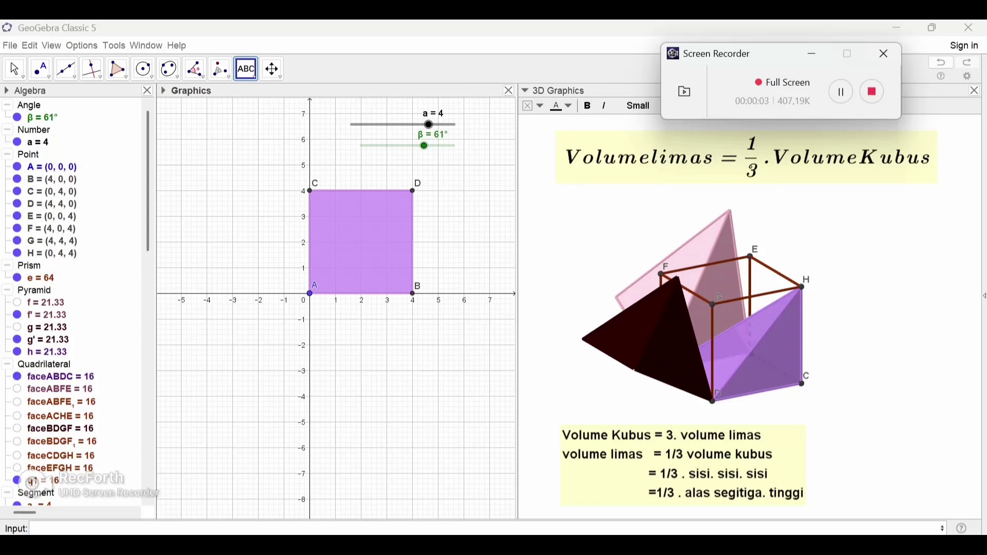
Sweep the β slider down near its minimum and up to 90° to fold and fully open the pyramids.
left_click_drag(424, 146, 370, 146)
left_click_drag(370, 145, 450, 146)
mouse_move(450, 146)
left_mouse_down()
mouse_move(361, 146)
mouse_move(454, 145)
left_mouse_up()
key("Escape")
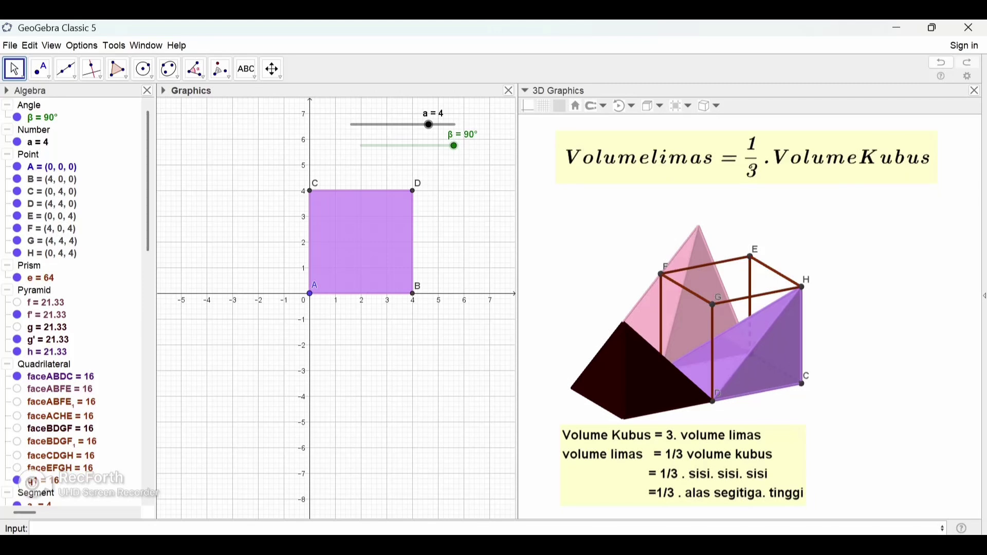
Add a button captioned Start beside point D with the script StartAnimation[β,true], and use it to start the β animation.
left_click(454, 146)
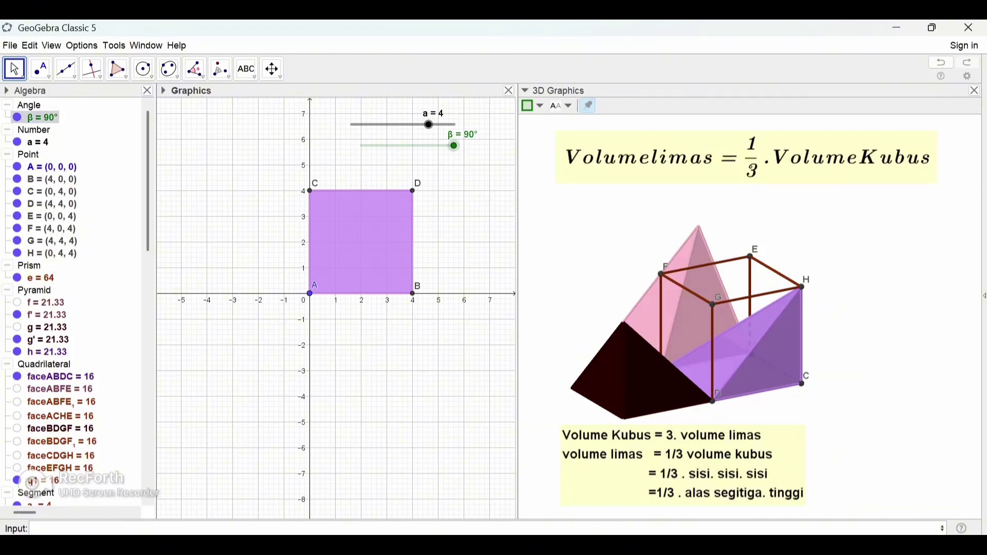
left_click(246, 69)
left_click(246, 68)
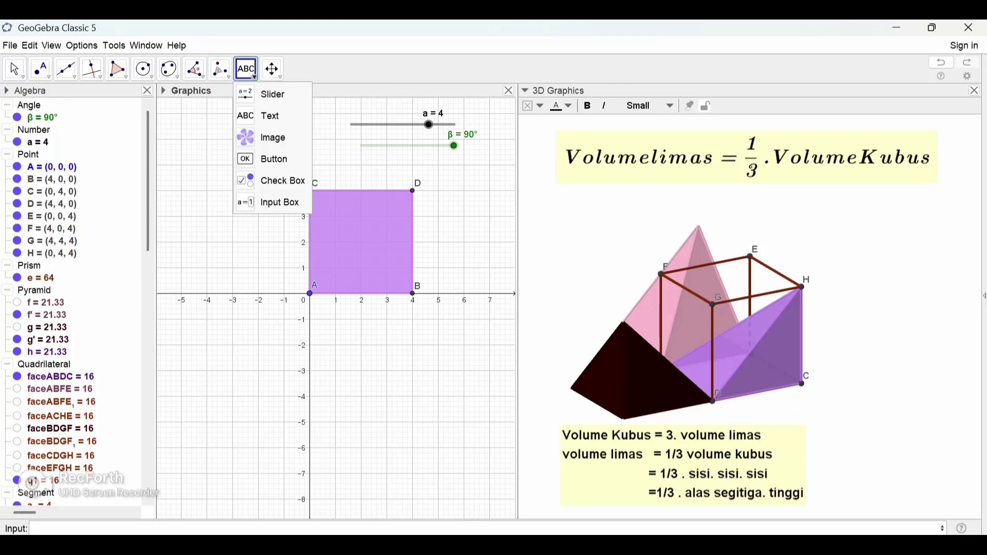
left_click(273, 159)
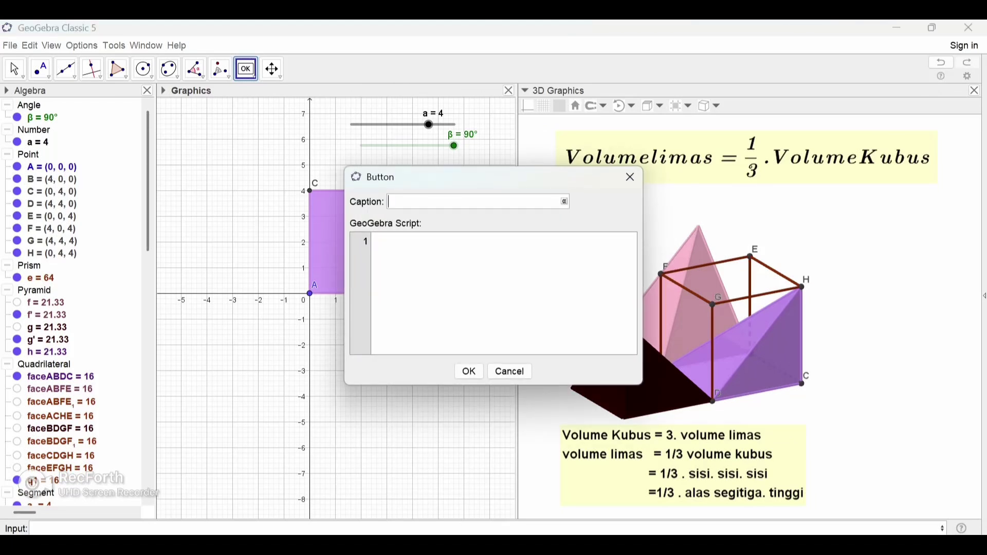
type("Start")
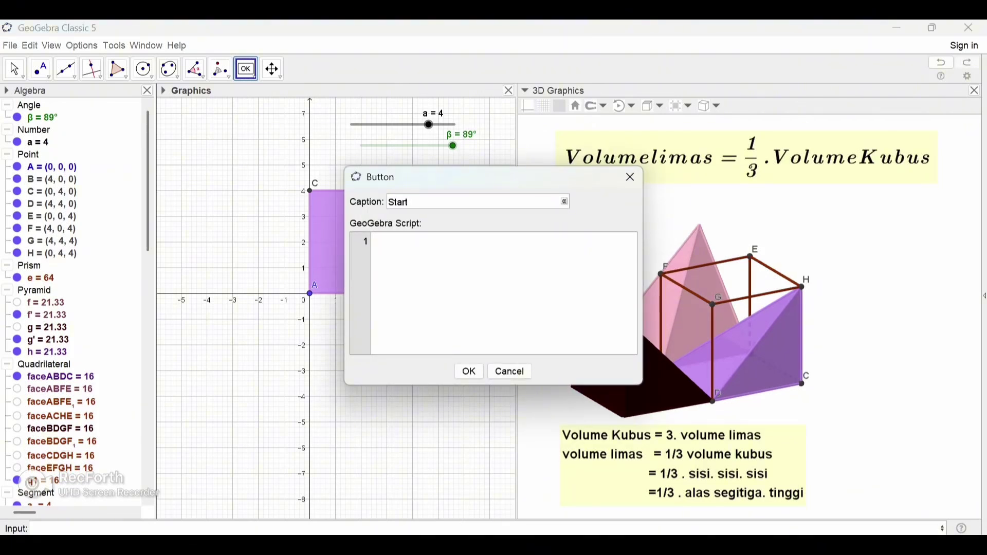
left_click(375, 241)
type("StartAnimation")
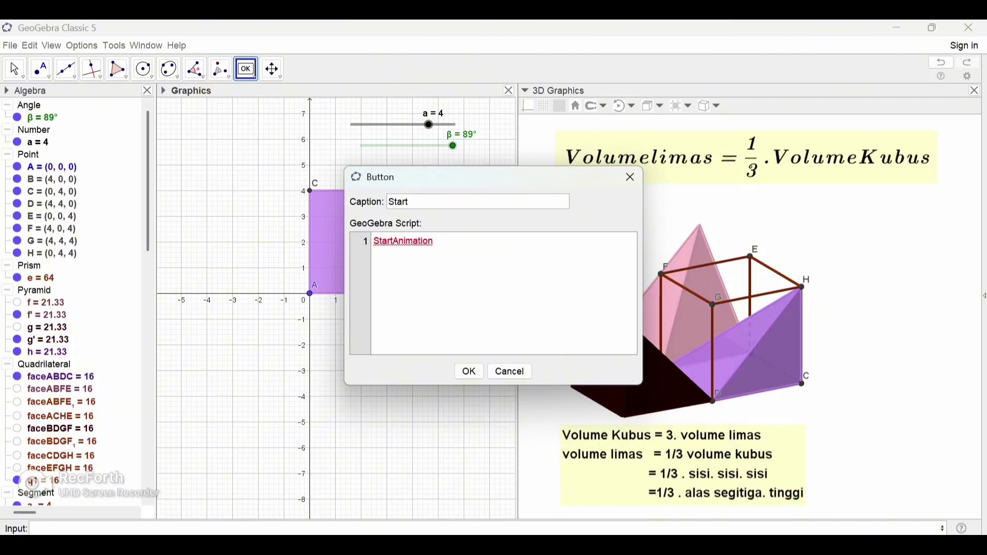
type("[β,true")
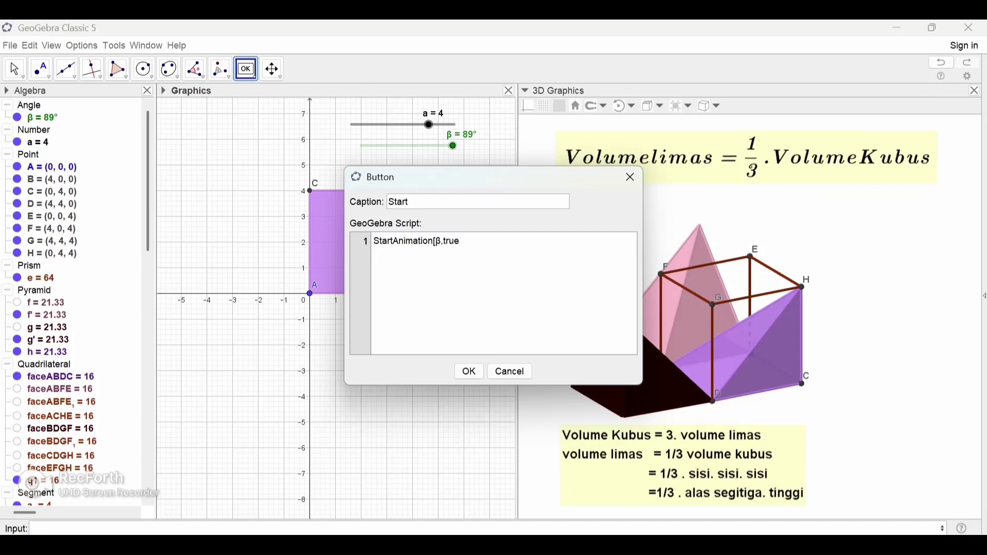
type("]")
left_click(468, 371)
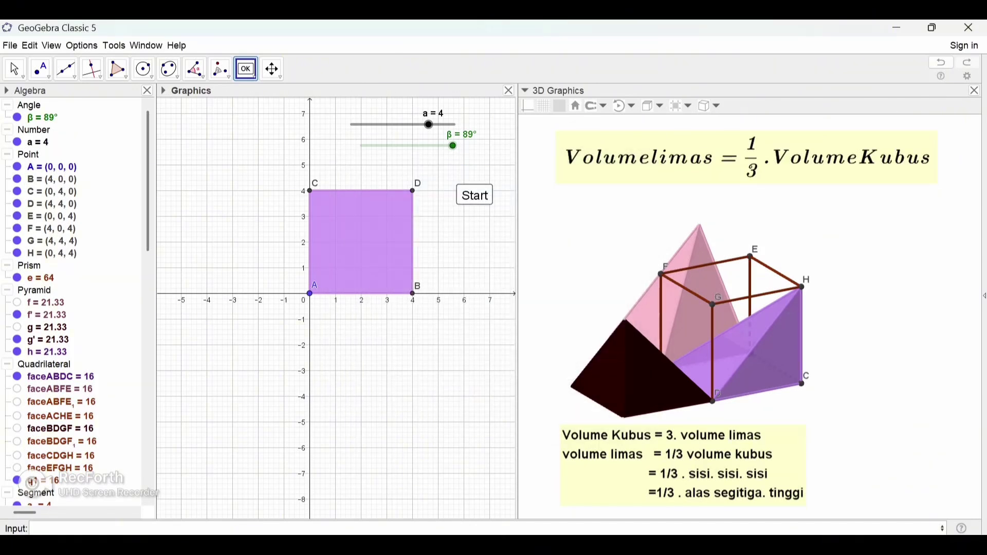
left_click(473, 195)
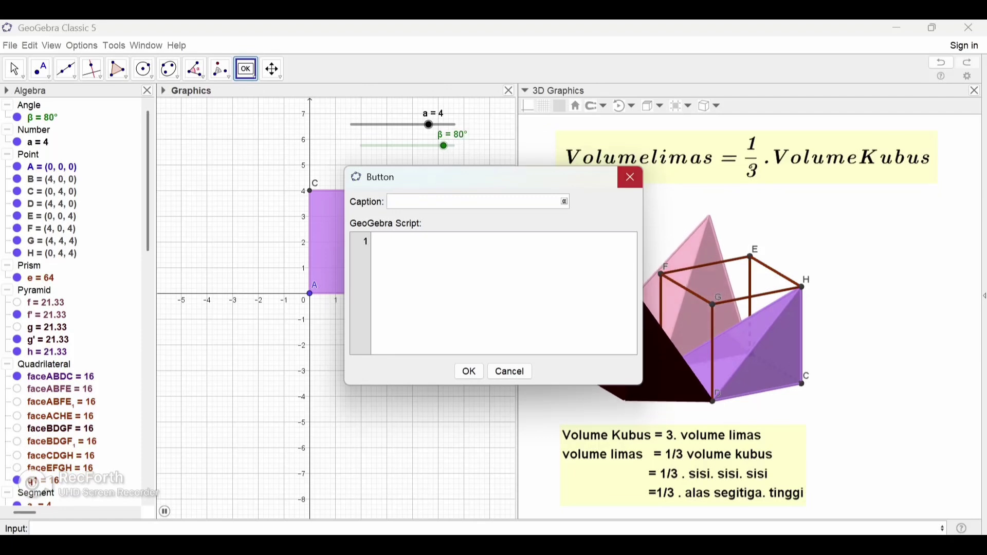
left_click(629, 177)
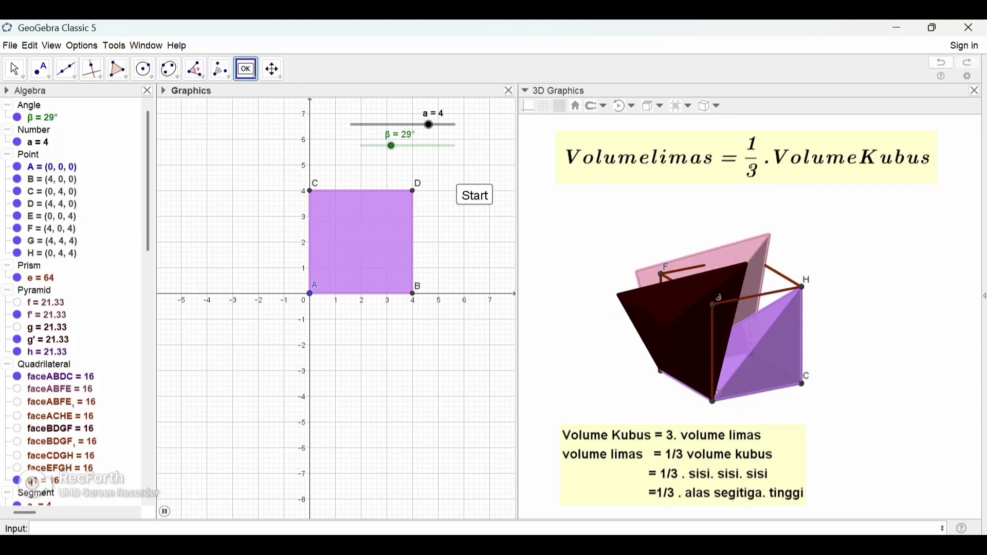
Add a second button captioned Stop below the Start button, with the script StartAnimation[β,false].
left_click(253, 77)
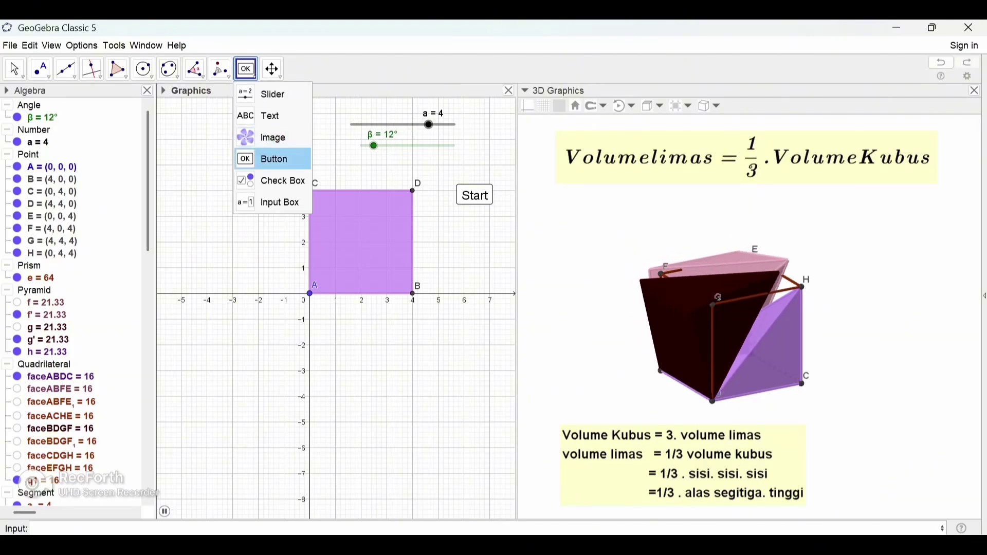
left_click(273, 158)
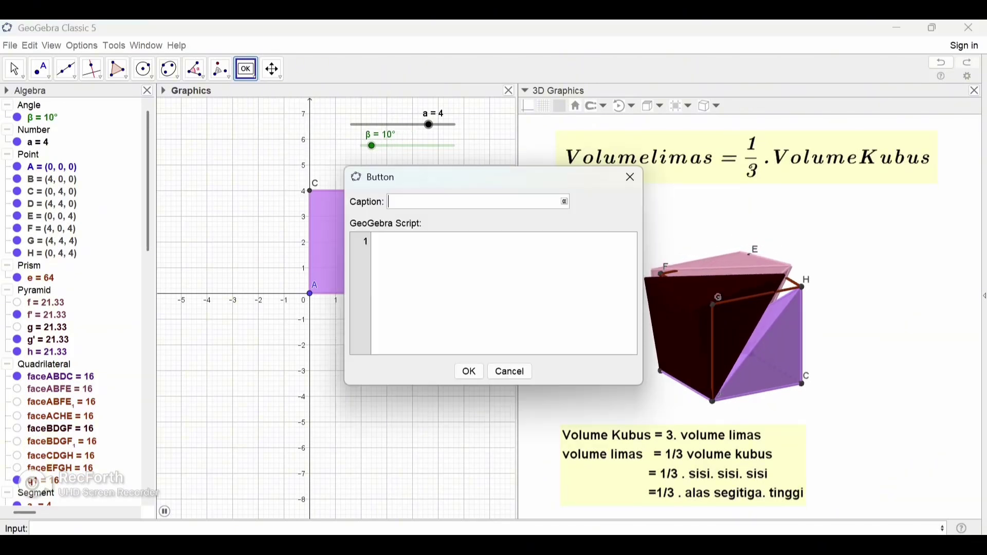
type("S")
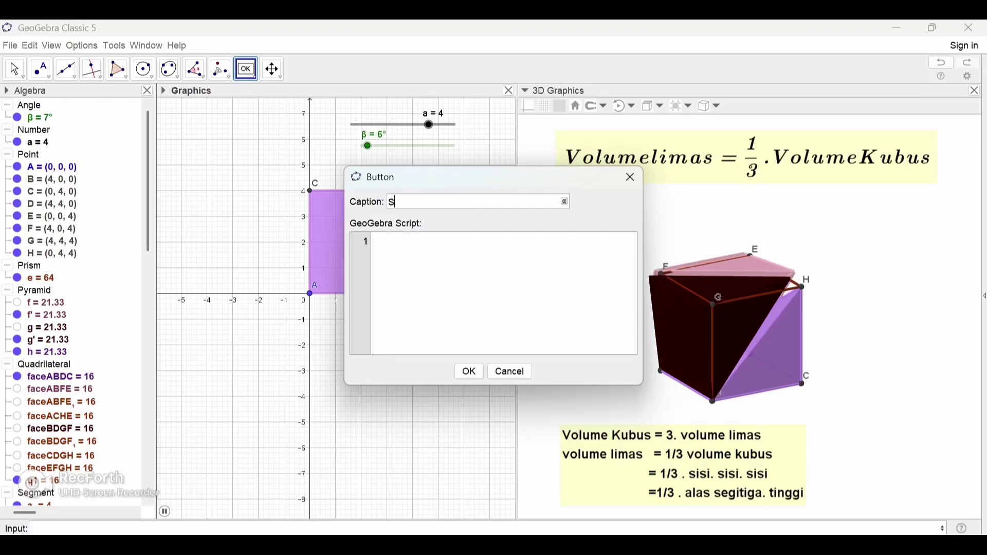
type("top")
left_click(375, 242)
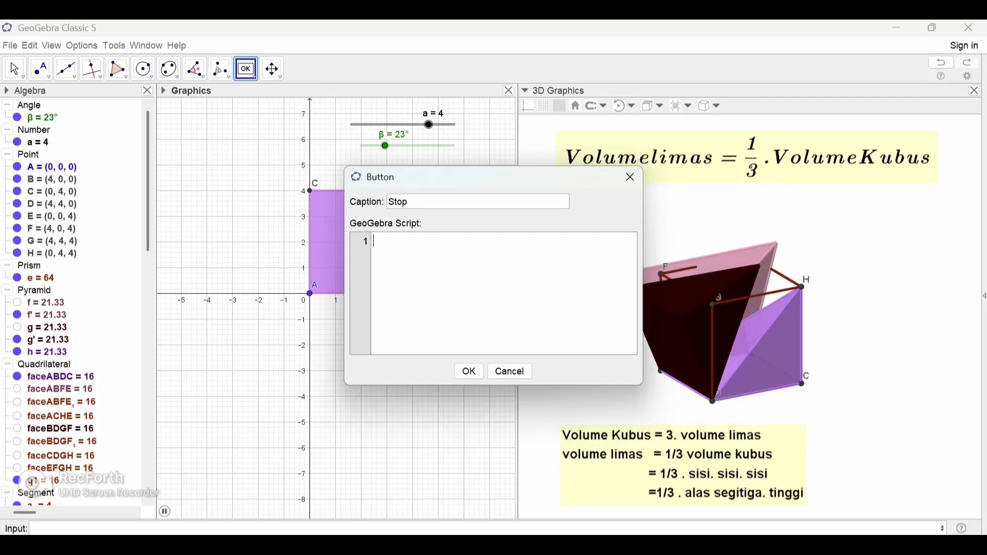
type("Start")
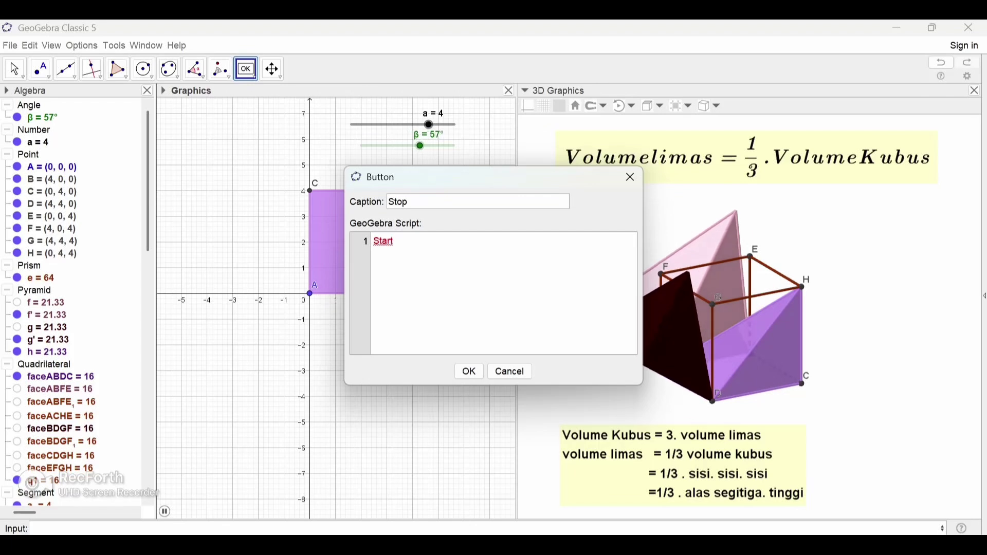
type("Animat")
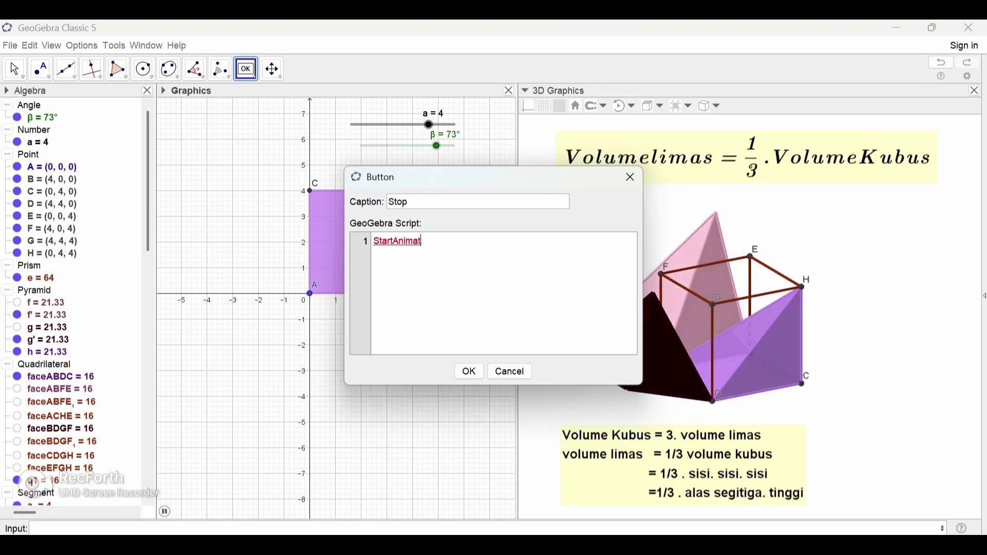
type("ion[")
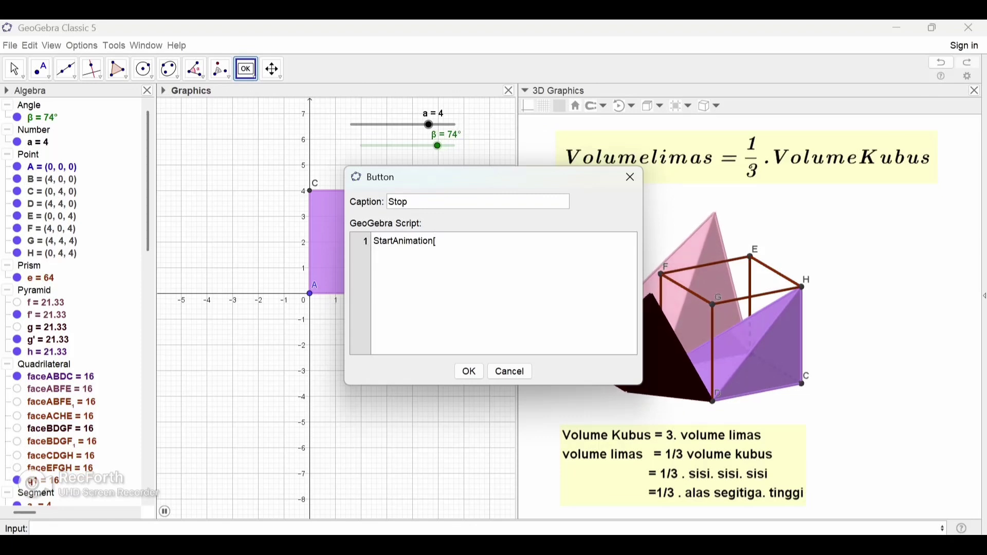
type("β,false")
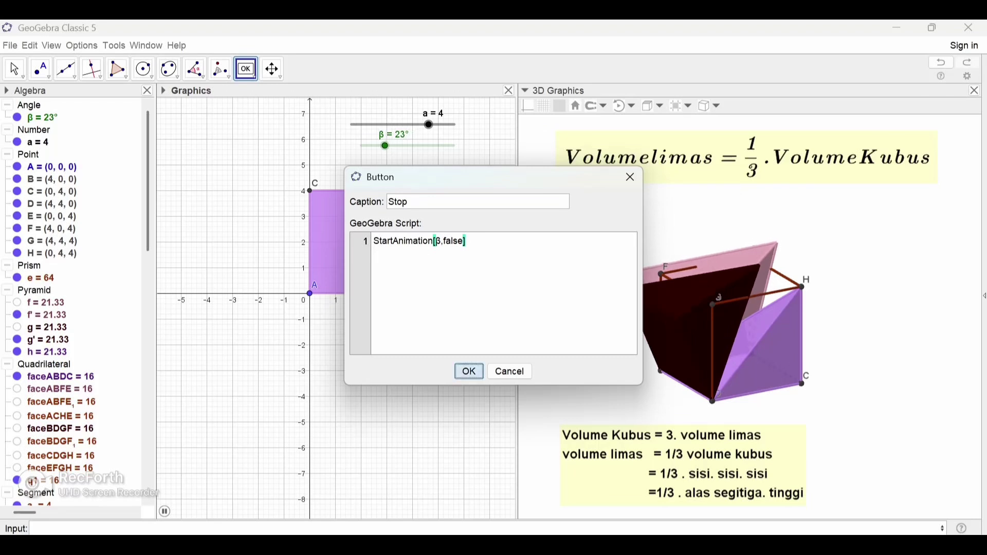
left_click(469, 371)
Test the Stop and Start buttons by halting and restarting the β animation, dismissing the extra button dialogs.
left_click(483, 253)
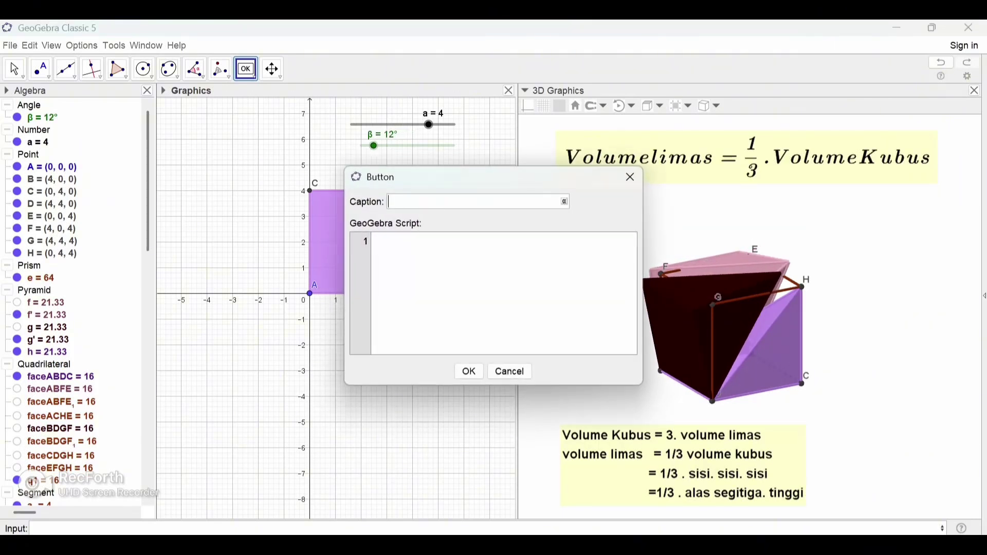
left_click(630, 177)
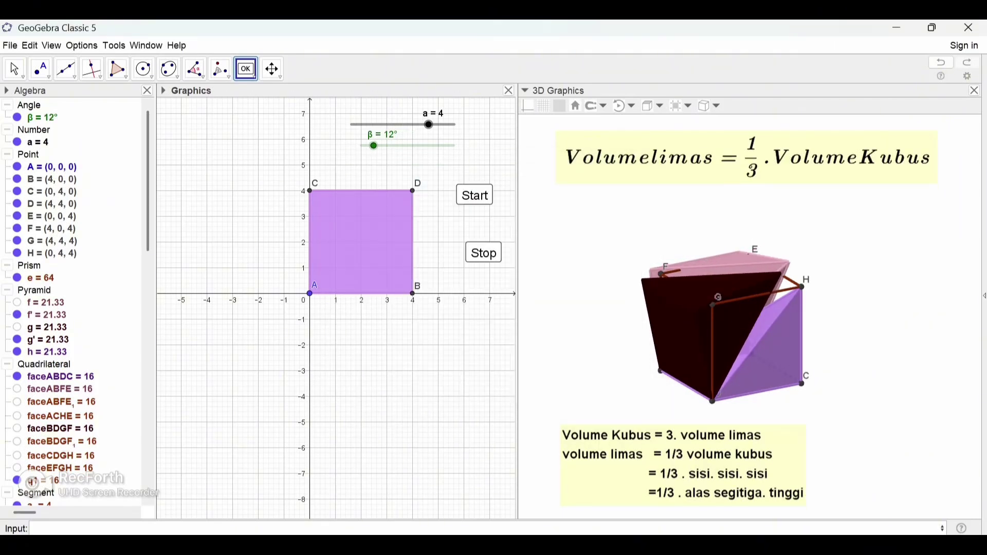
left_click(473, 195)
left_click(629, 176)
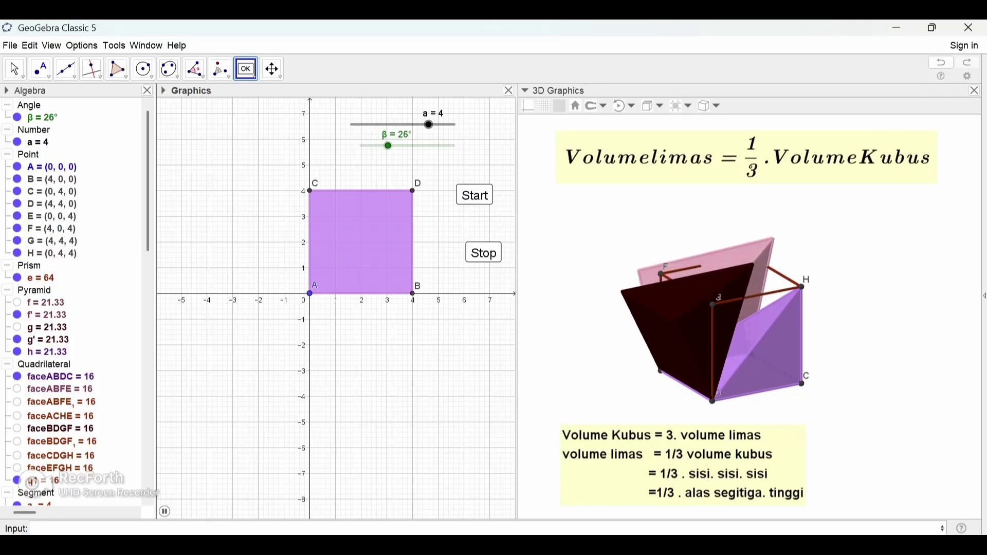
left_click(483, 252)
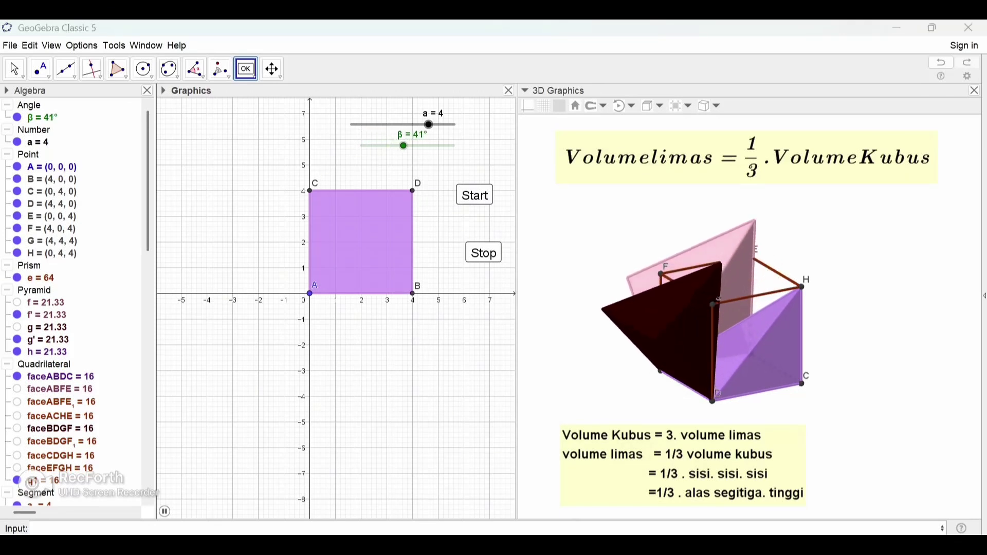
left_click(630, 178)
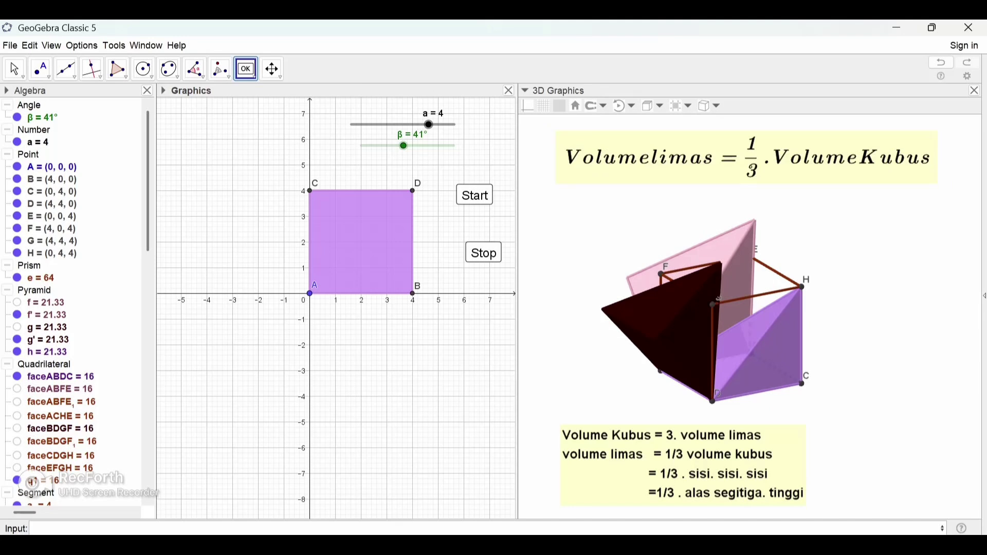
left_click(474, 195)
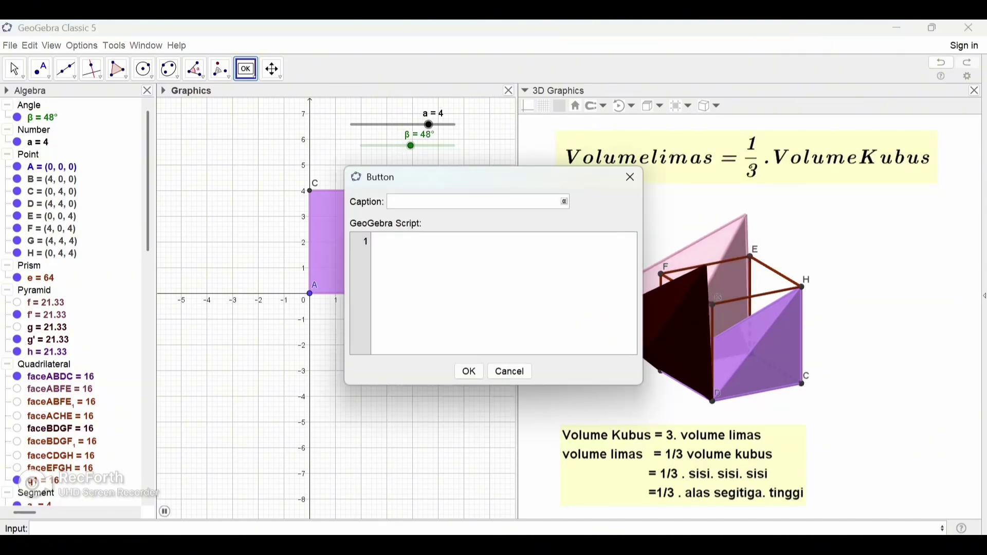
left_click(630, 177)
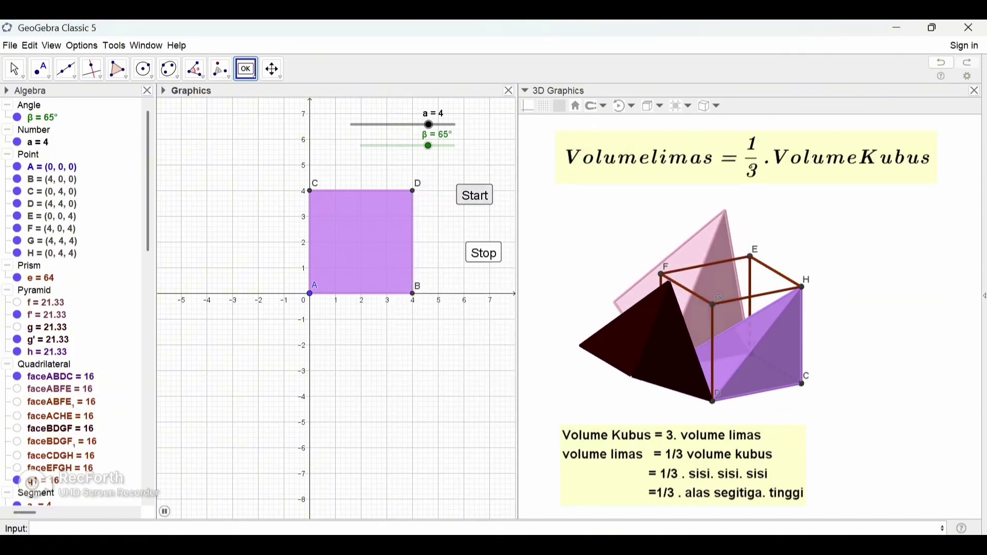
left_click(474, 195)
left_click(630, 177)
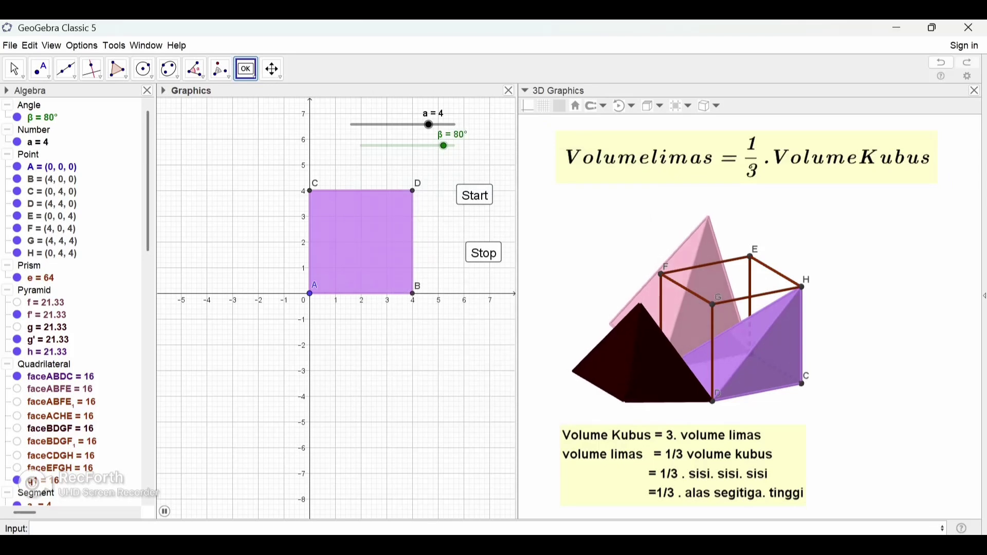
Give the Start button a Light Yellow background color in its object properties.
right_click(491, 203)
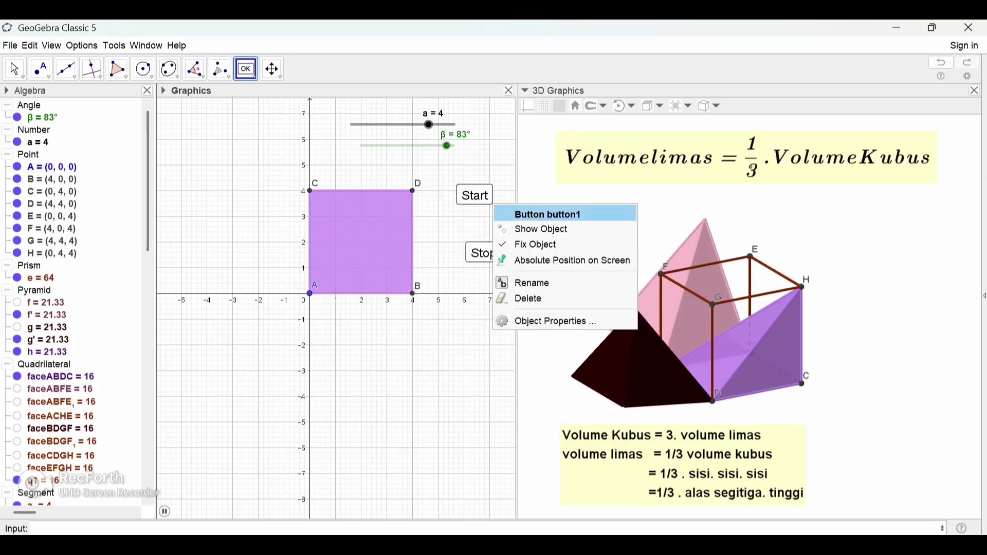
left_click(545, 322)
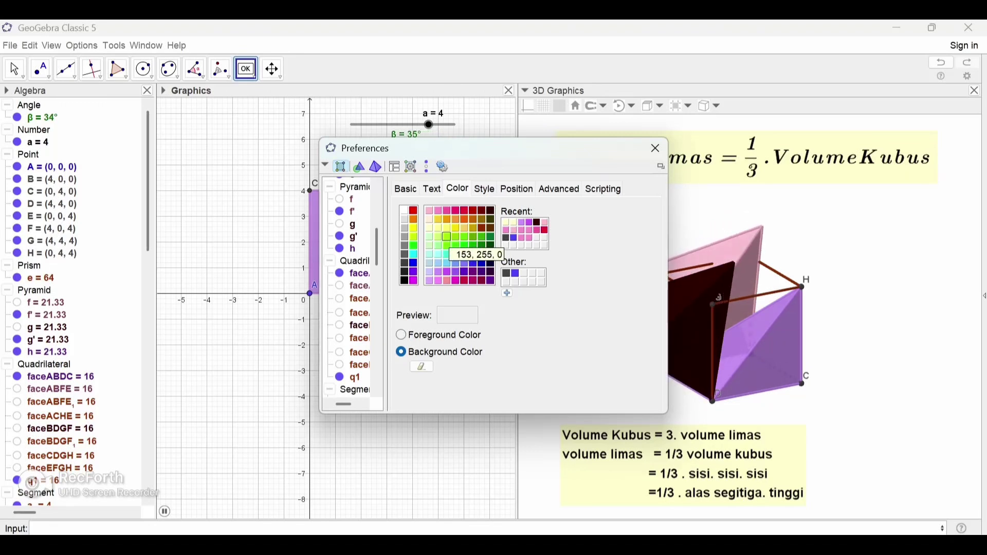
left_click(430, 228)
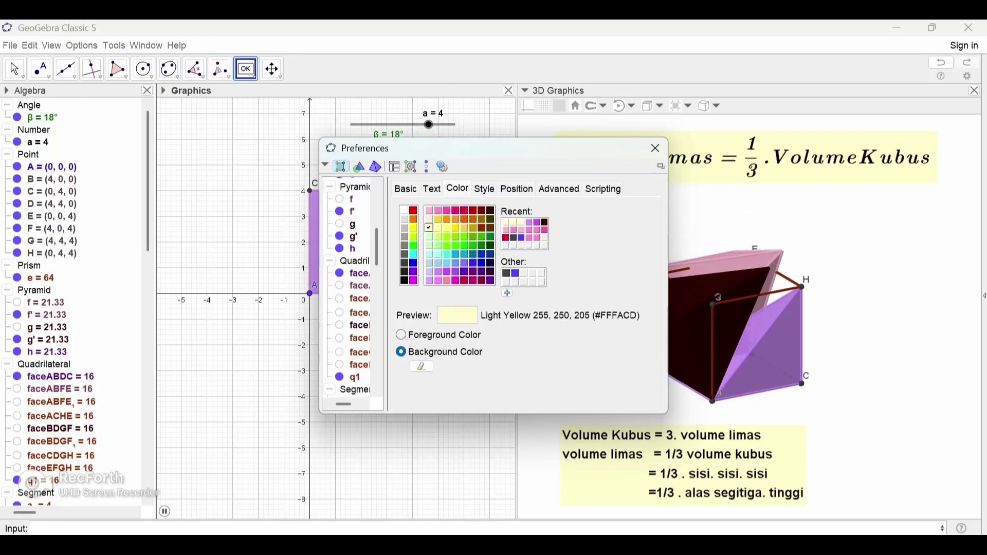
left_click(655, 148)
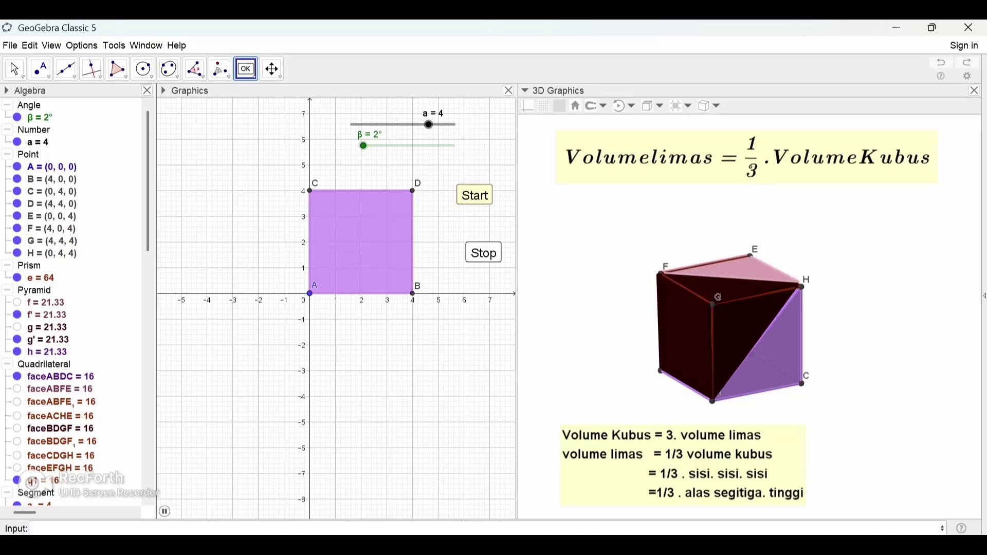
Set the Stop button's background color to Light Yellow as well, leaving no extra button dialog open.
right_click(496, 257)
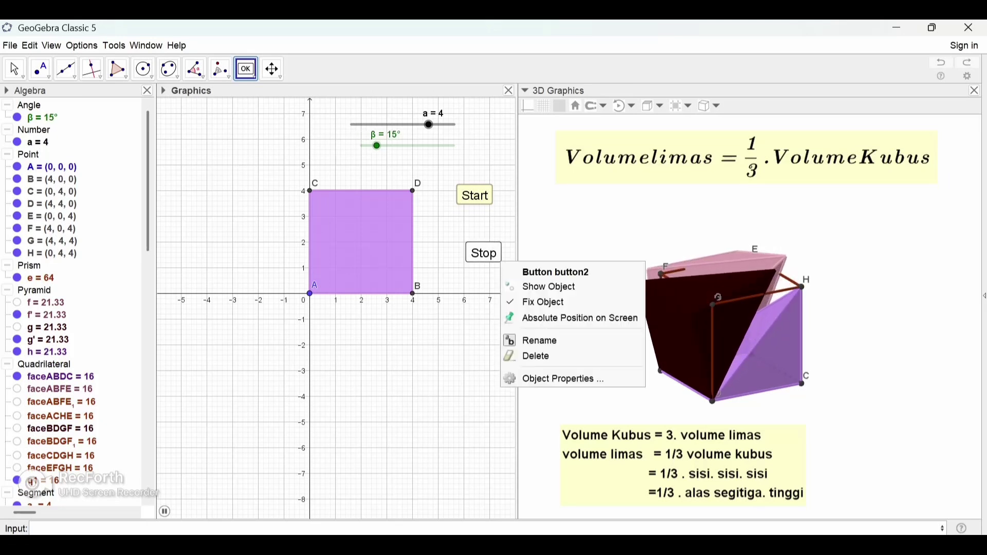
left_click(557, 377)
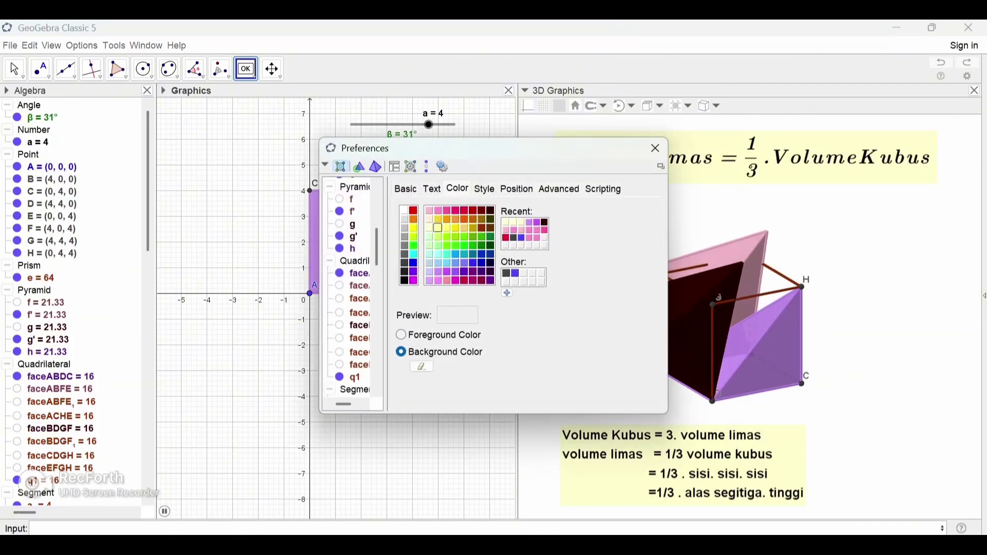
left_click(429, 228)
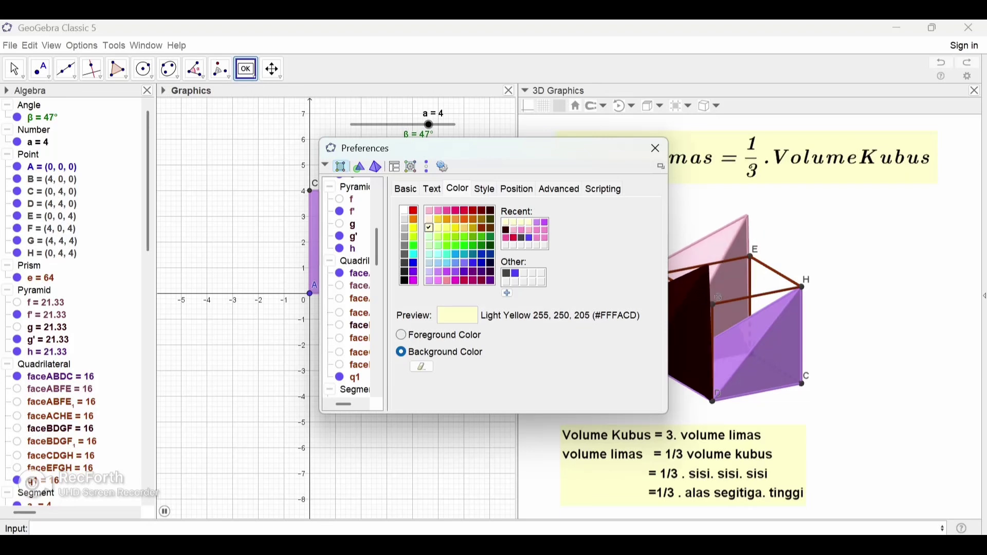
left_click(655, 148)
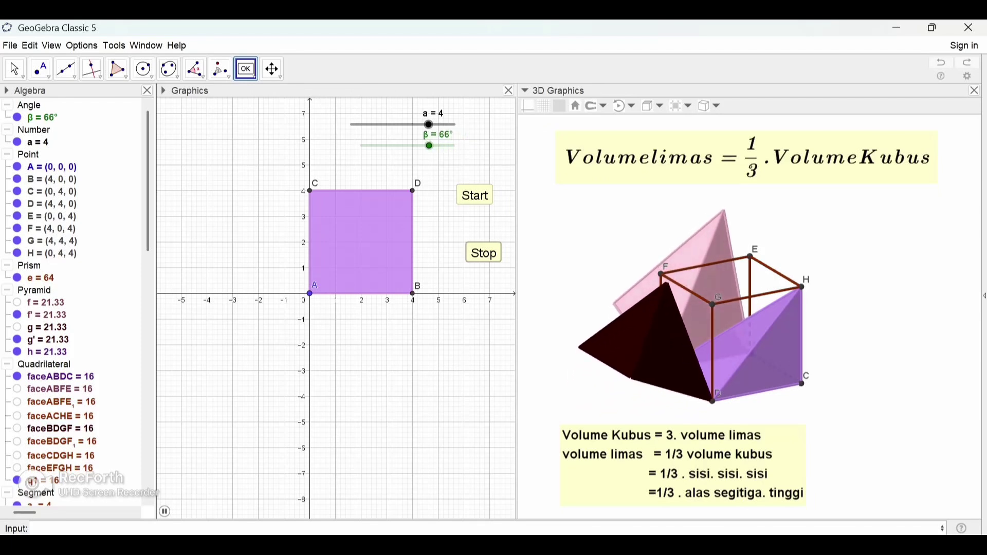
left_click(455, 297)
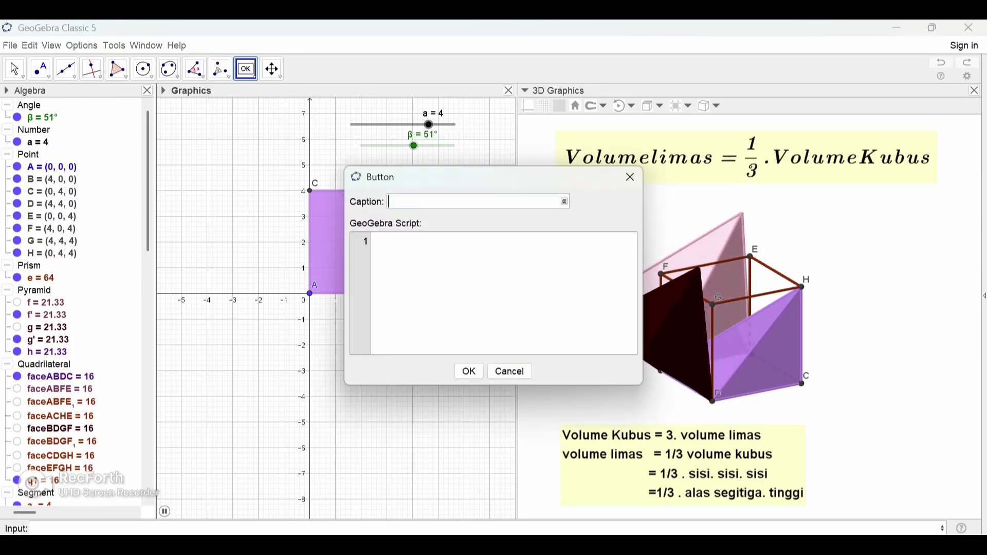
left_click(630, 177)
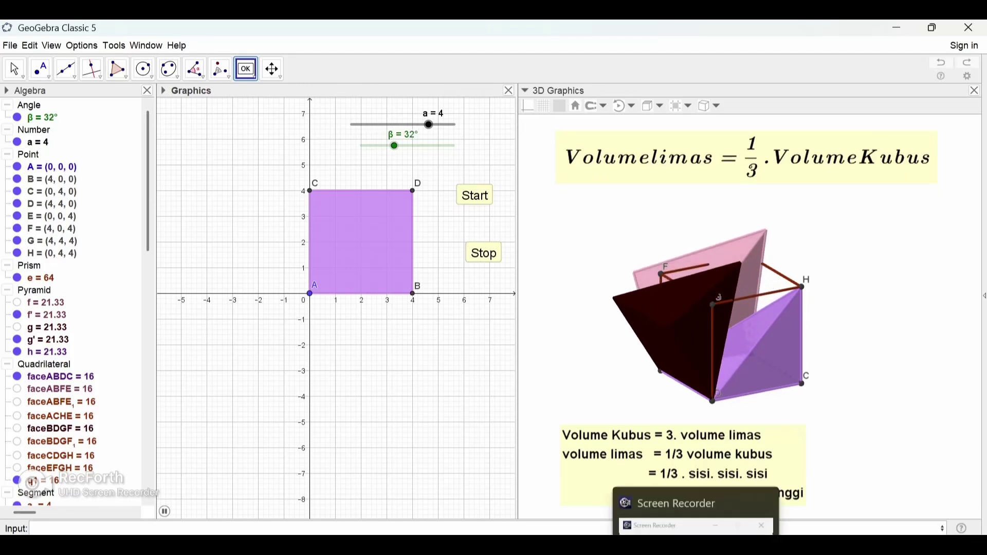
left_click(695, 544)
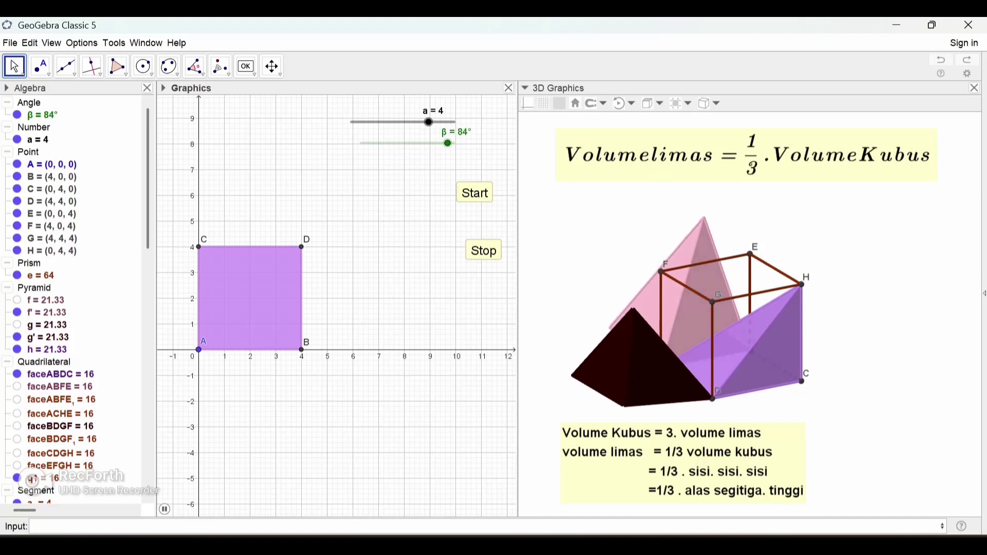
Narrow the Algebra view and place the a and β sliders one below the other just above square ABDC.
left_click_drag(154, 308, 111, 309)
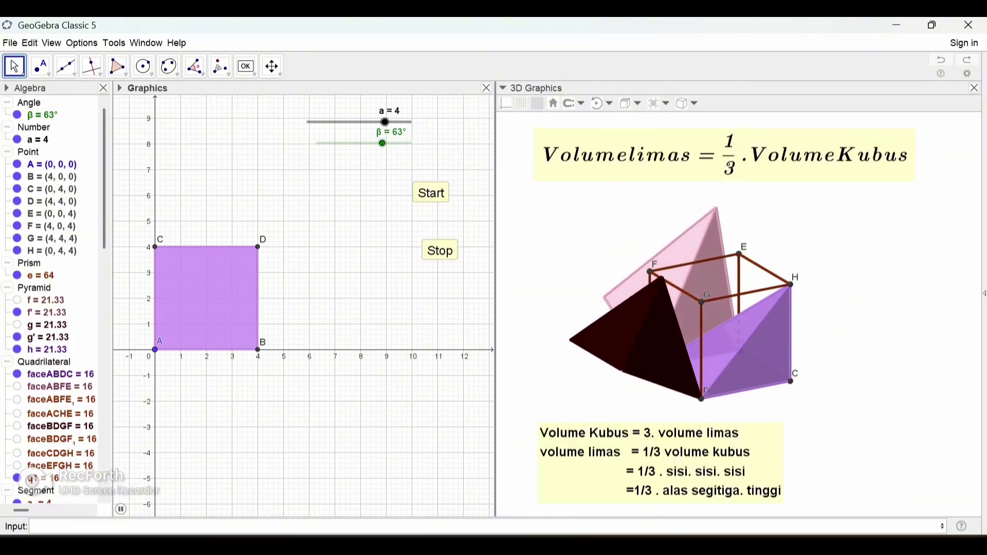
left_click_drag(350, 121, 217, 161)
left_click_drag(370, 143, 224, 190)
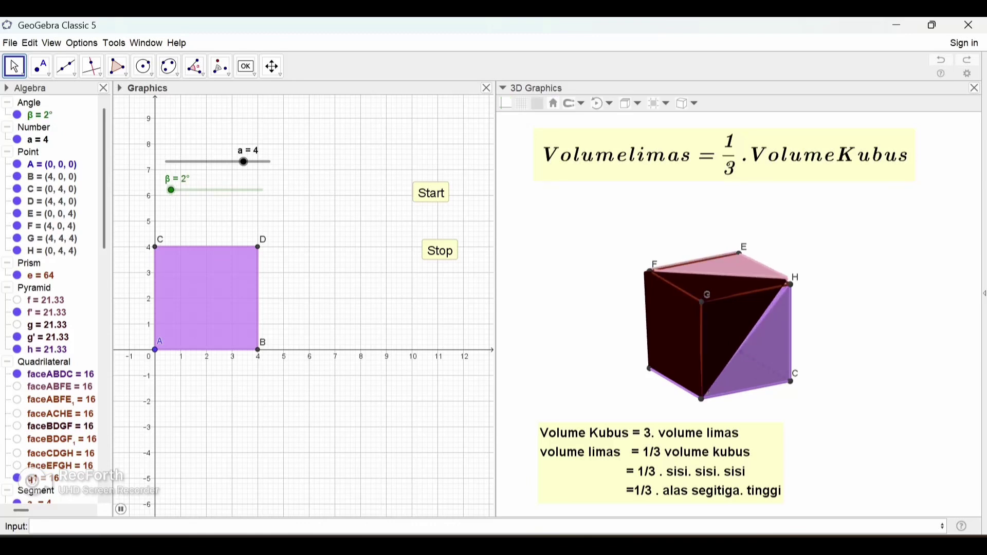
Run the β animation from the Start button, unfix that button and move it beside the a slider.
left_click(430, 192)
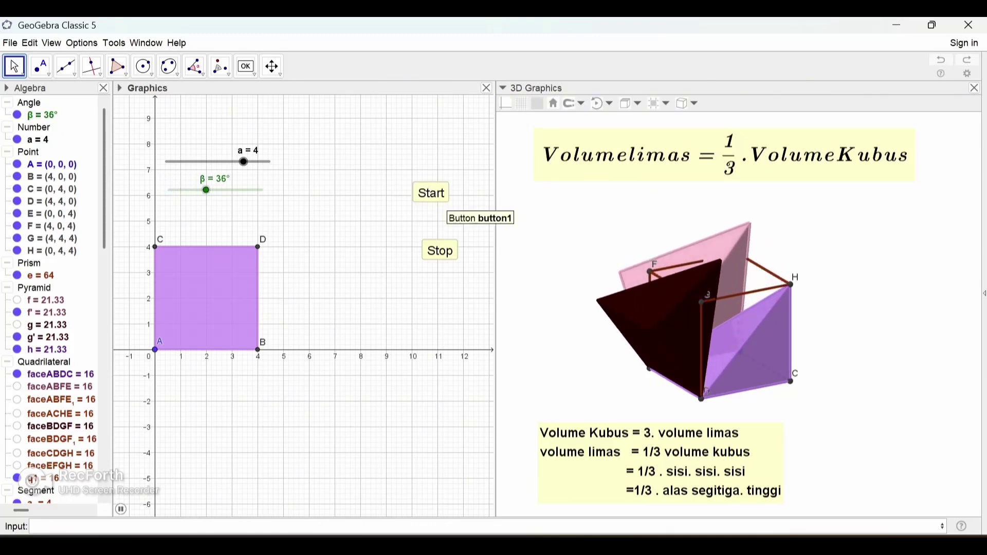
right_click(446, 200)
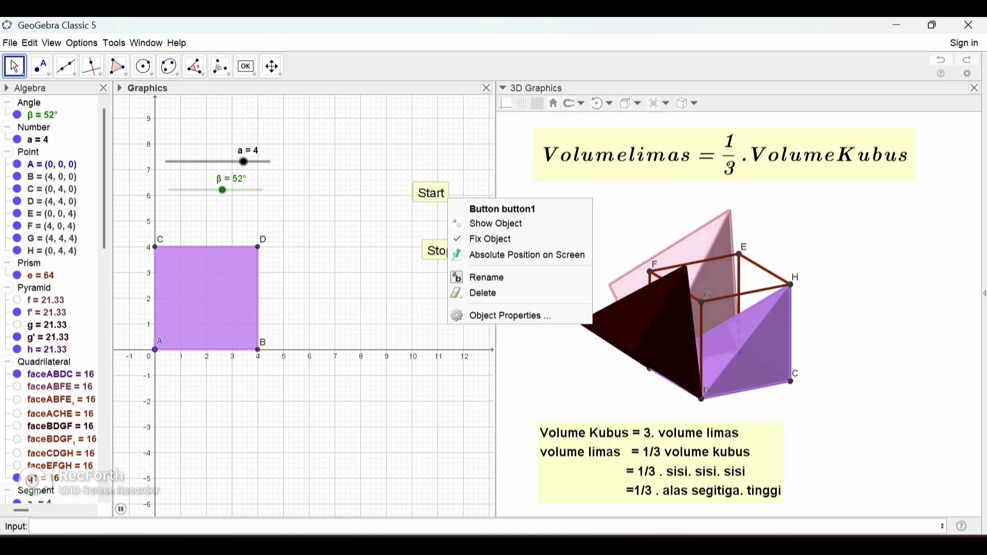
left_click(490, 239)
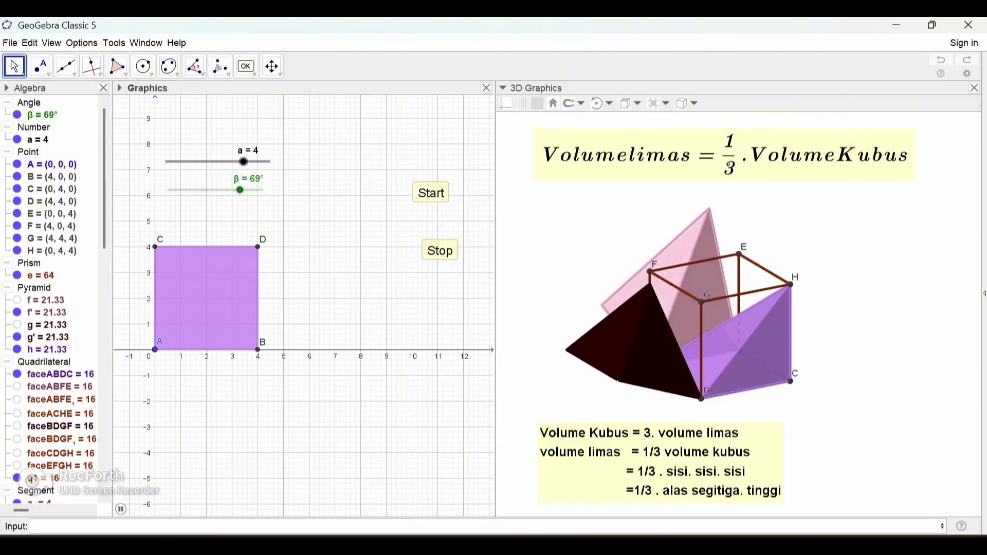
left_click_drag(431, 193, 305, 158)
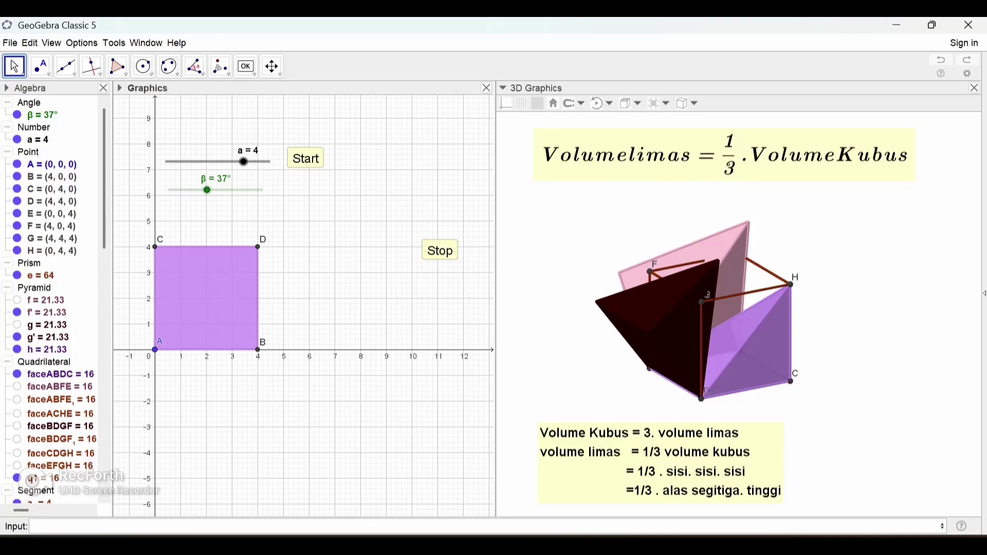
Unfix the Stop button and move it beside the β slider, directly below the Start button.
right_click(449, 252)
left_click(493, 294)
left_click_drag(440, 251, 307, 189)
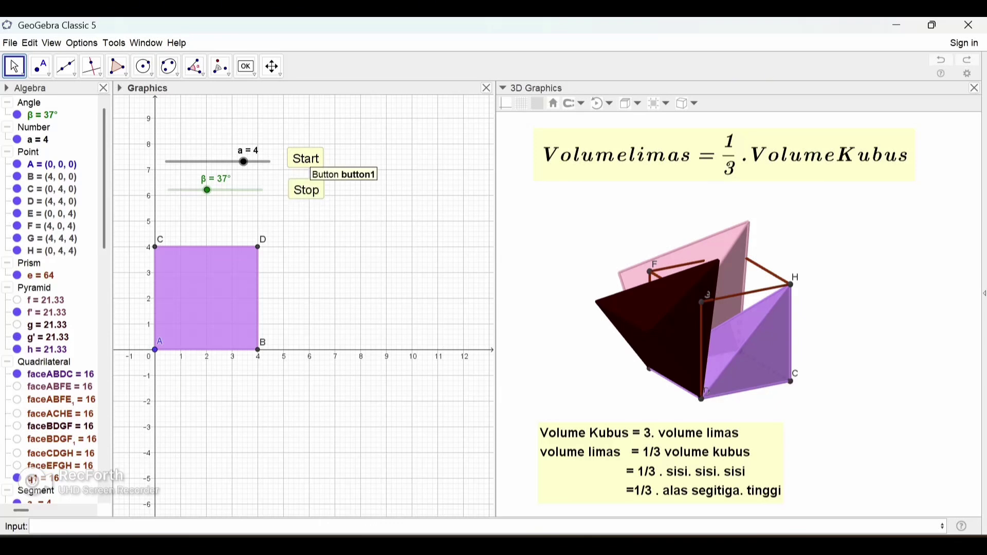
Fix the Start and Stop buttons in their new places beside the sliders.
right_click(314, 161)
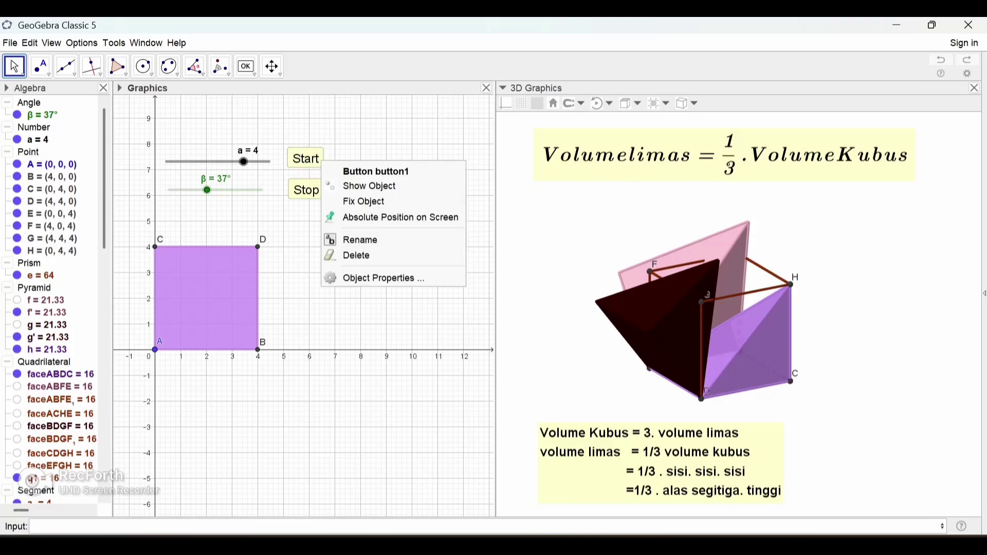
left_click(354, 200)
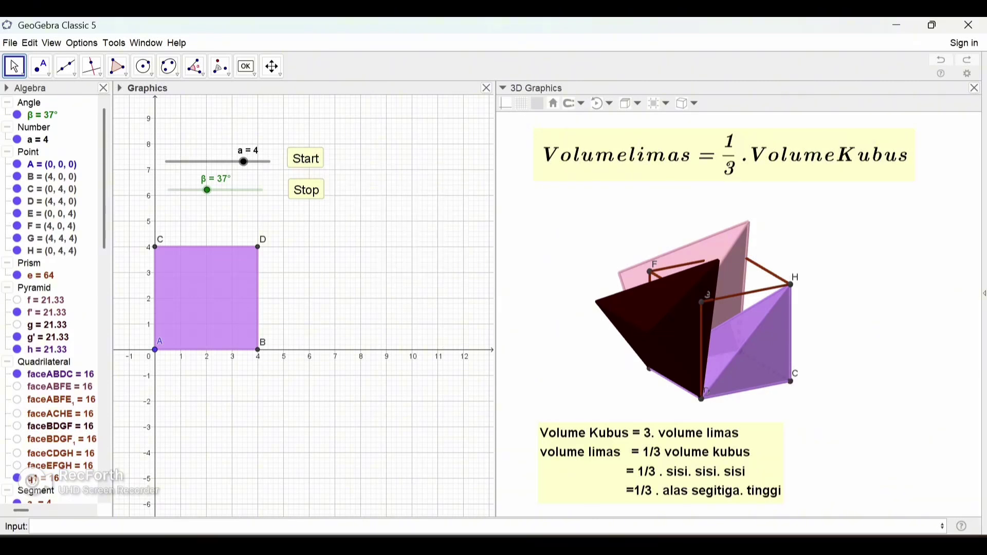
right_click(321, 195)
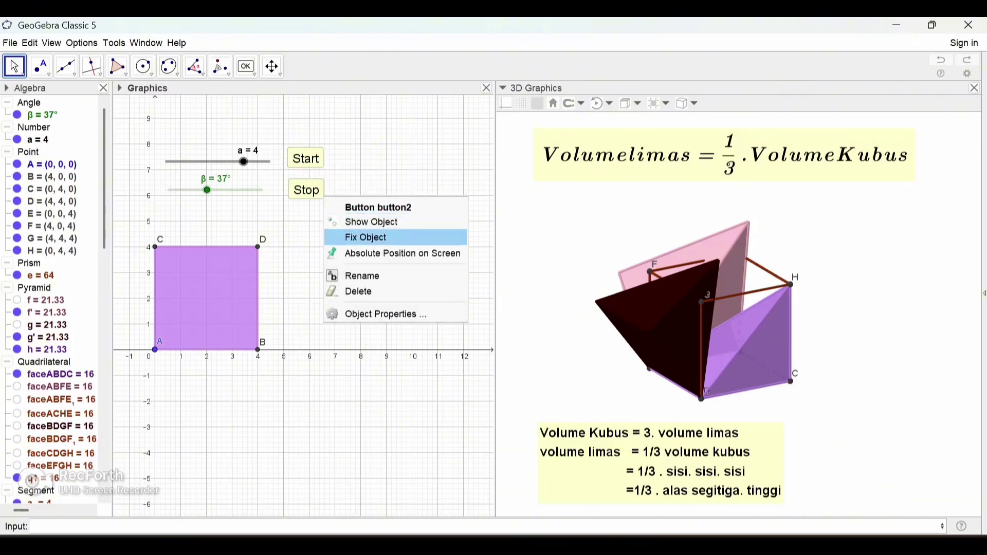
left_click(360, 236)
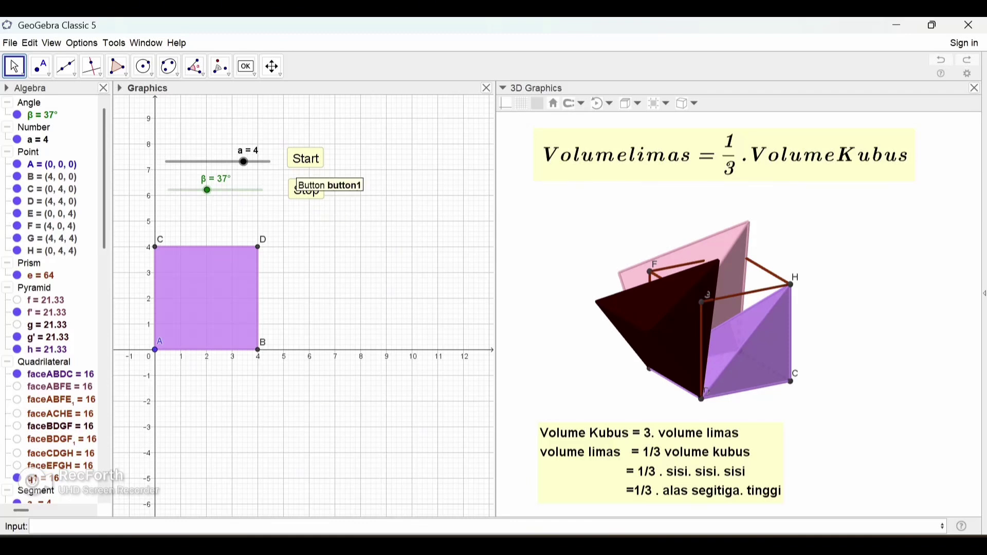
Restart the β animation and set its speed to 4 in the slider properties of angle β.
left_click(306, 158)
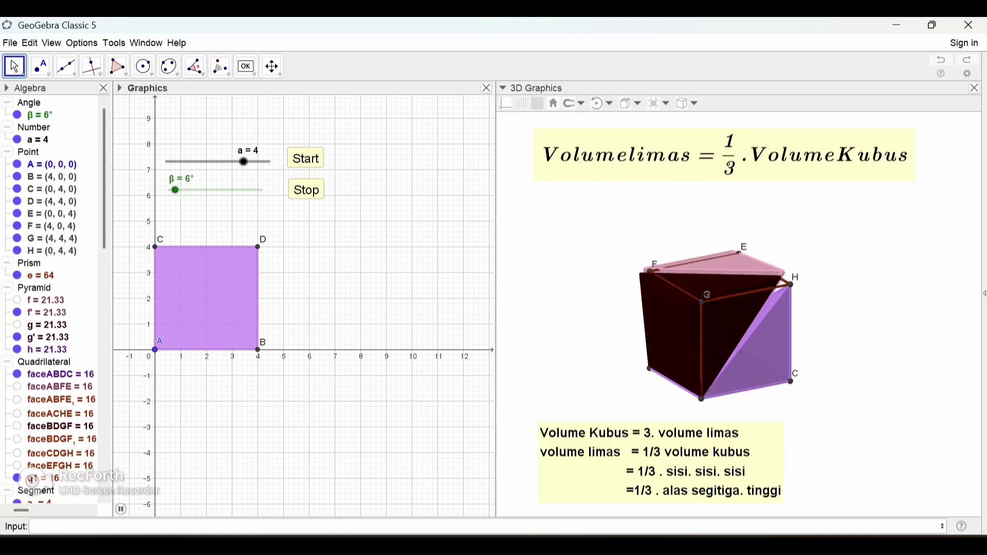
right_click(241, 190)
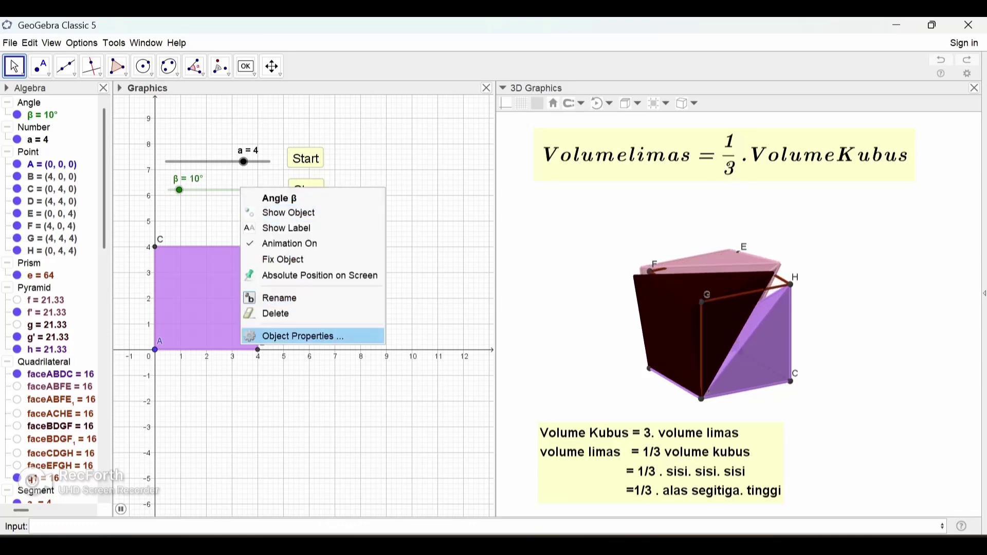
left_click(293, 336)
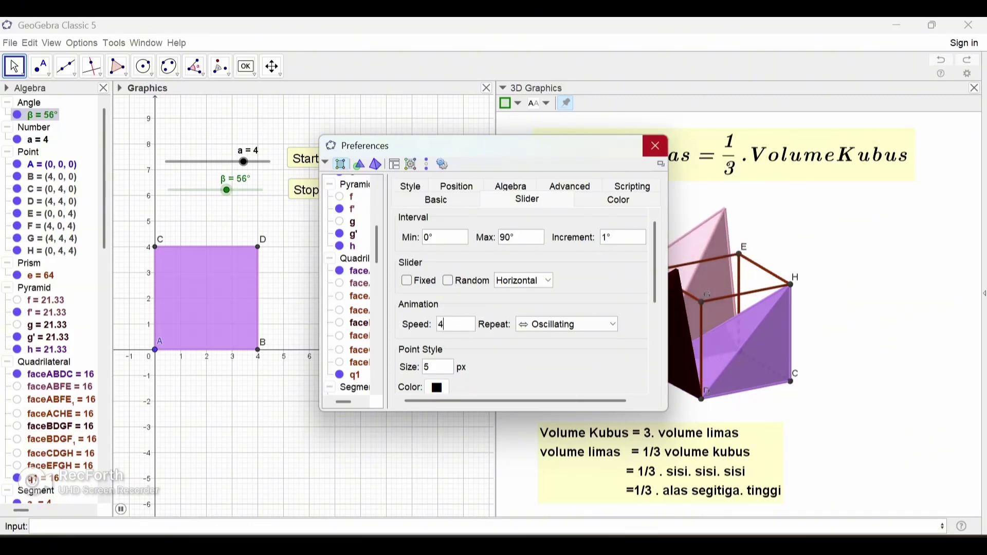
left_click(655, 146)
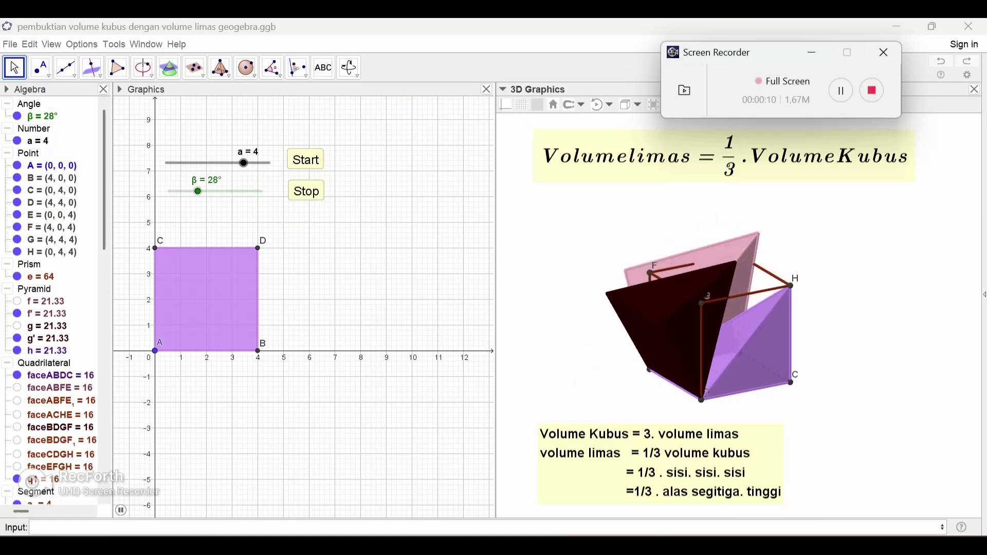
Set the 3D Graphics view's background color to Aqua (188, 212, 230) and leave its preferences.
right_click(884, 262)
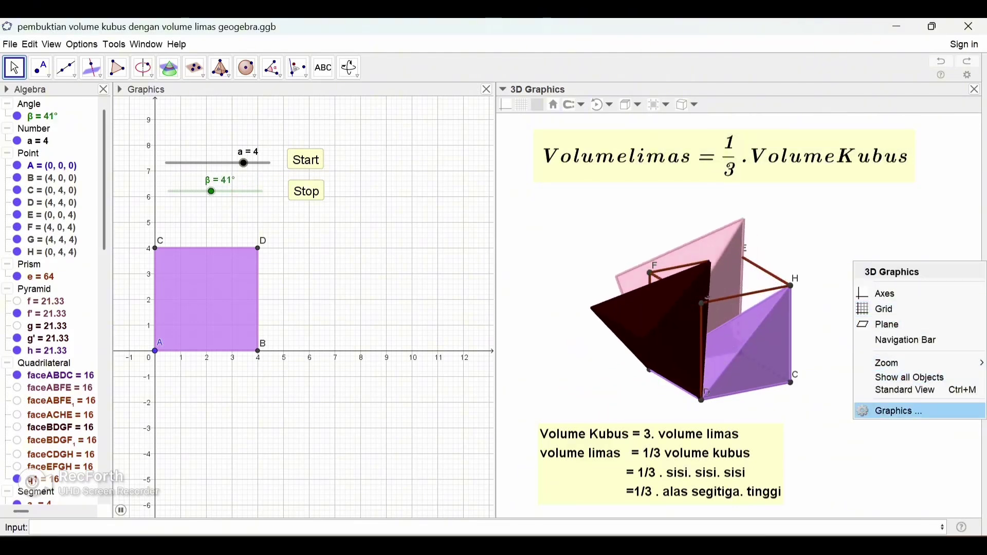
left_click(899, 411)
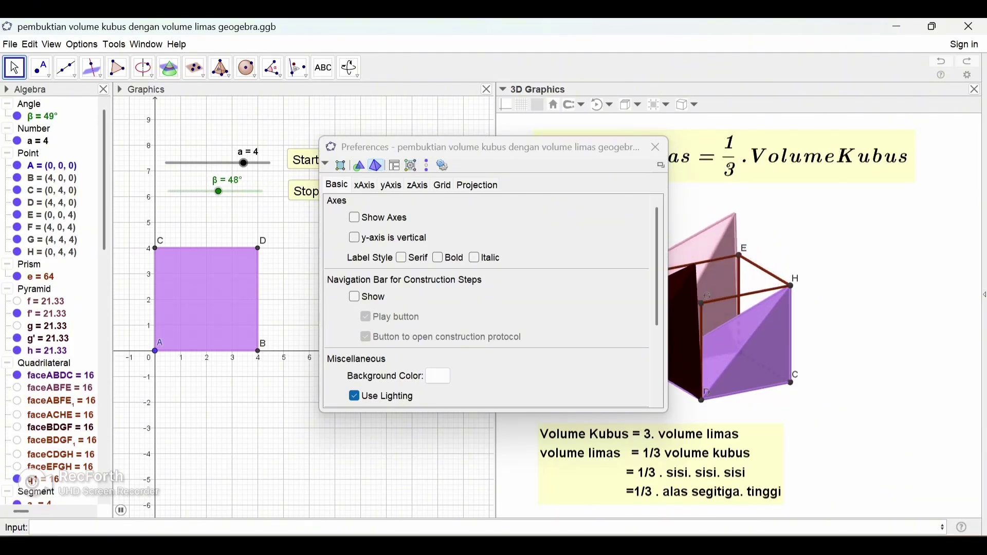
left_click(438, 376)
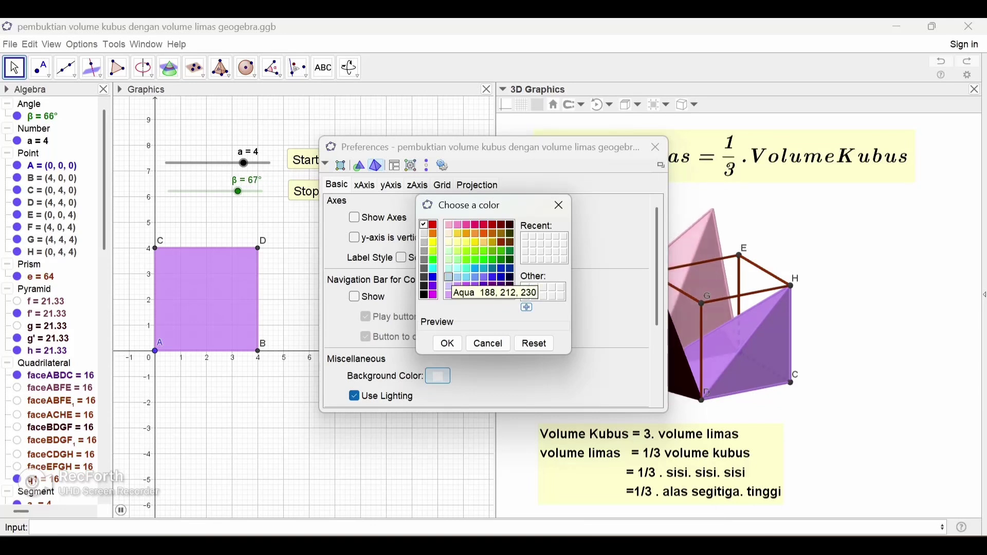
left_click(448, 276)
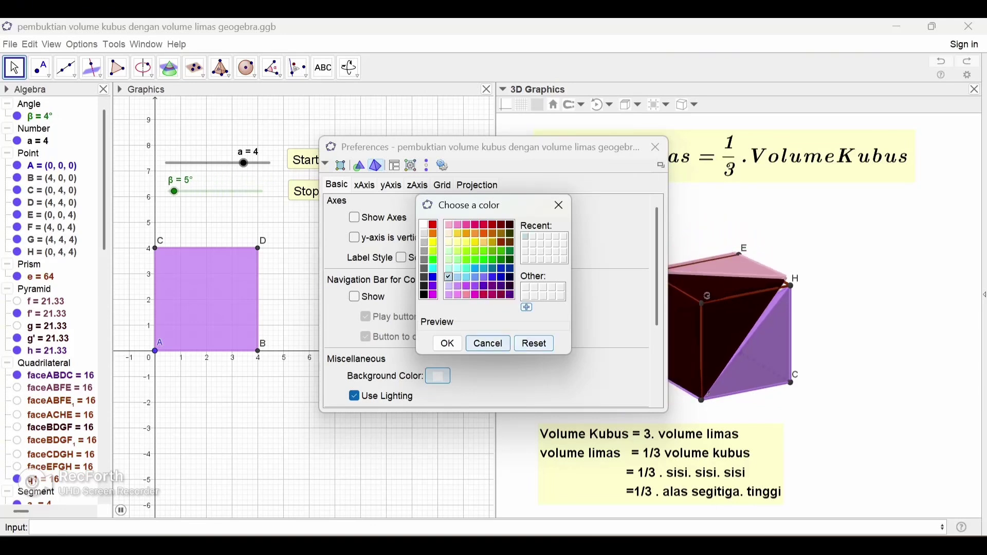
left_click(447, 344)
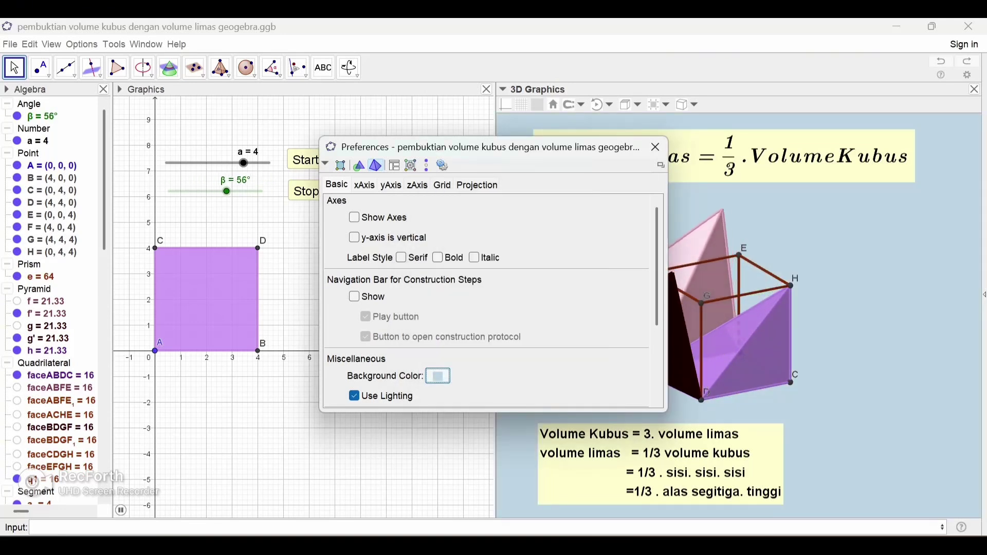
left_click(655, 147)
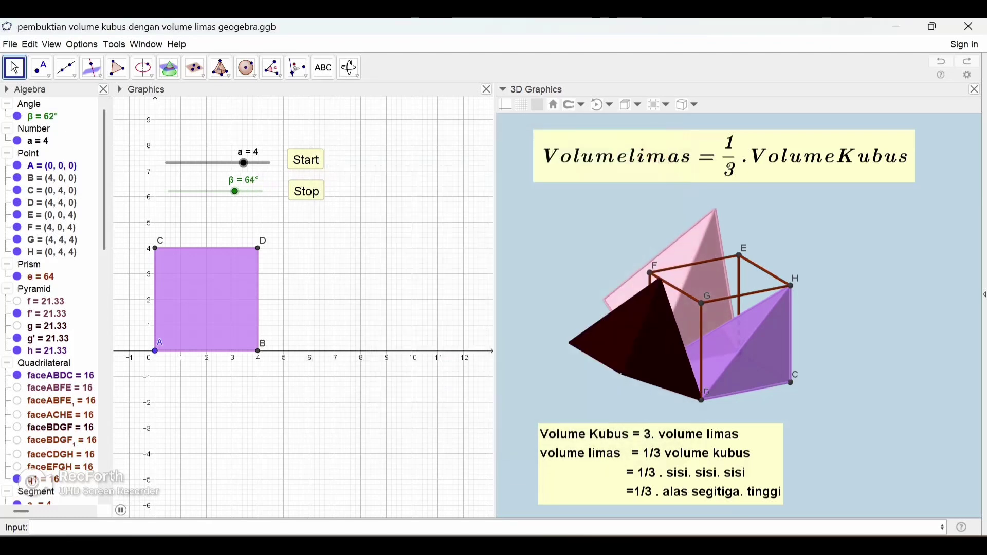